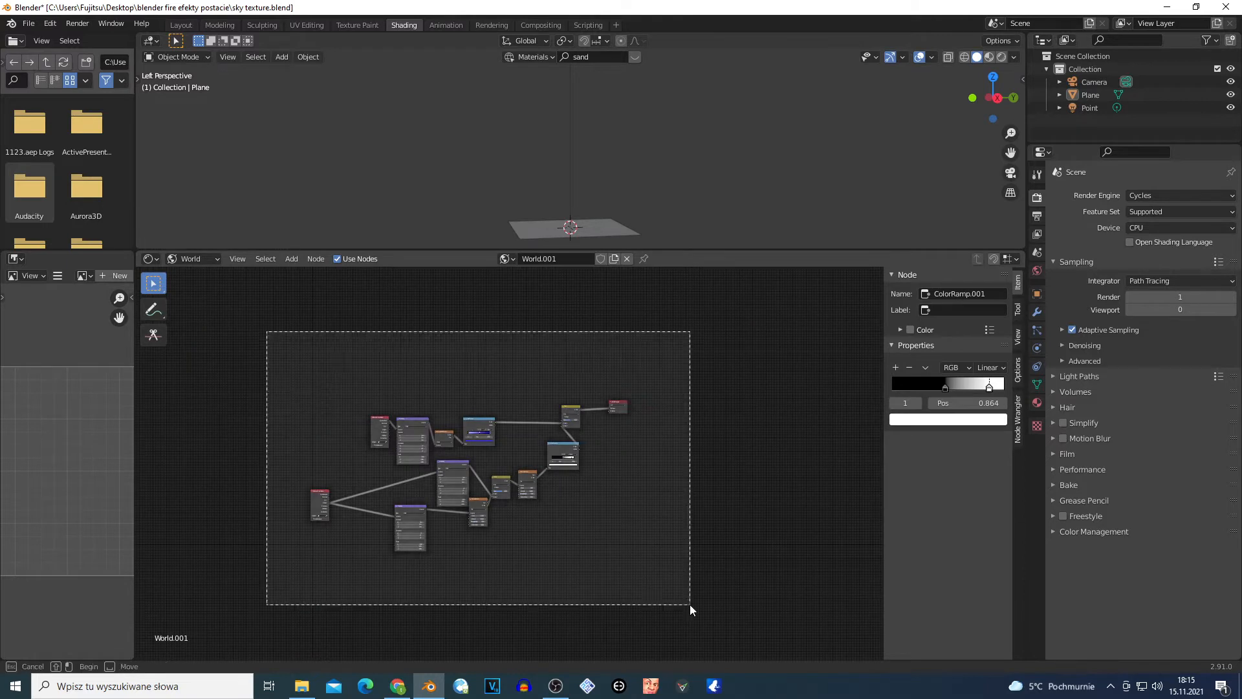
Review the complete World shader node tree, from the Texture Coordinate nodes through to the World Output.
drag(321, 504, 391, 517)
click(392, 518)
scroll(517, 511, up, 4)
click(291, 413)
drag(223, 324, 863, 647)
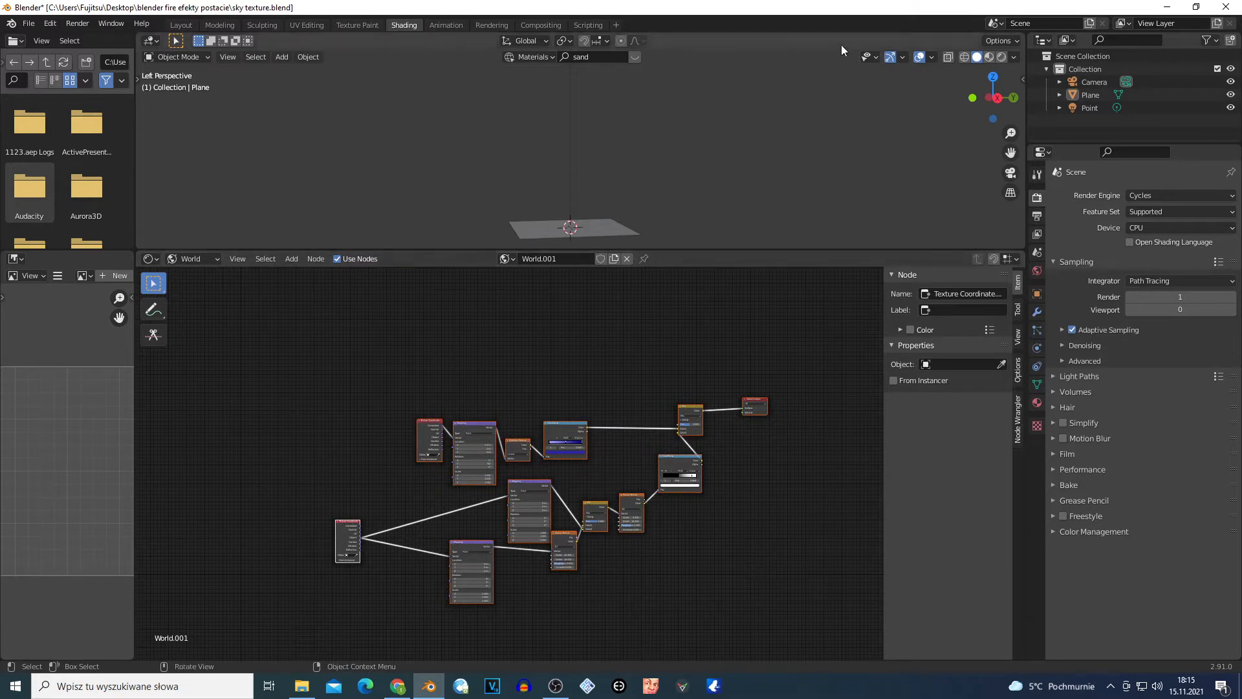
click(348, 396)
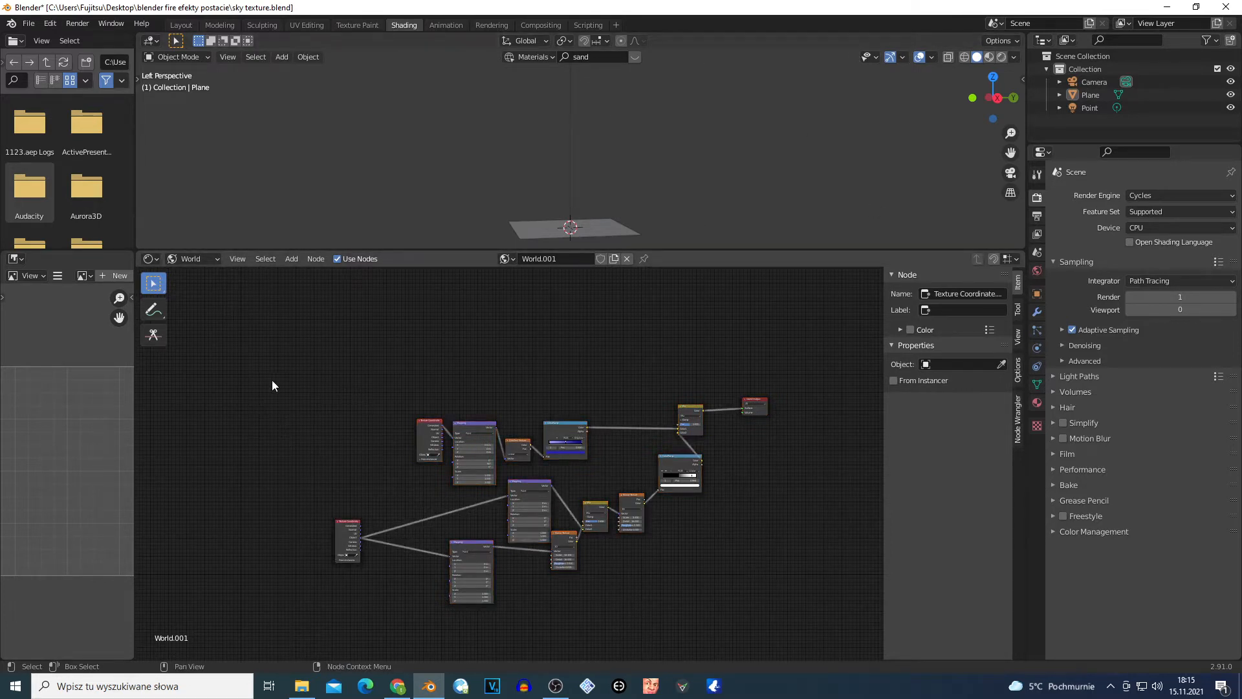
key(shift+a)
scroll(227, 283, up, 1)
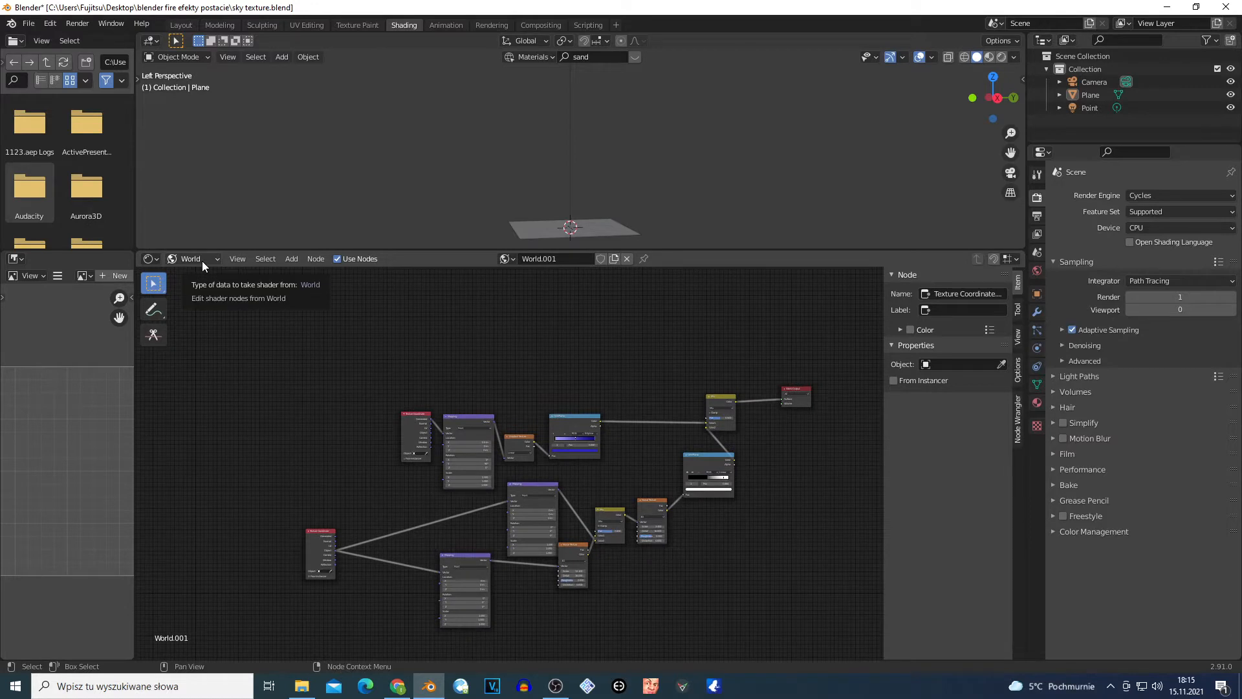
Select the plane in the 3D viewport while keeping the World shader nodes in the editor.
click(597, 237)
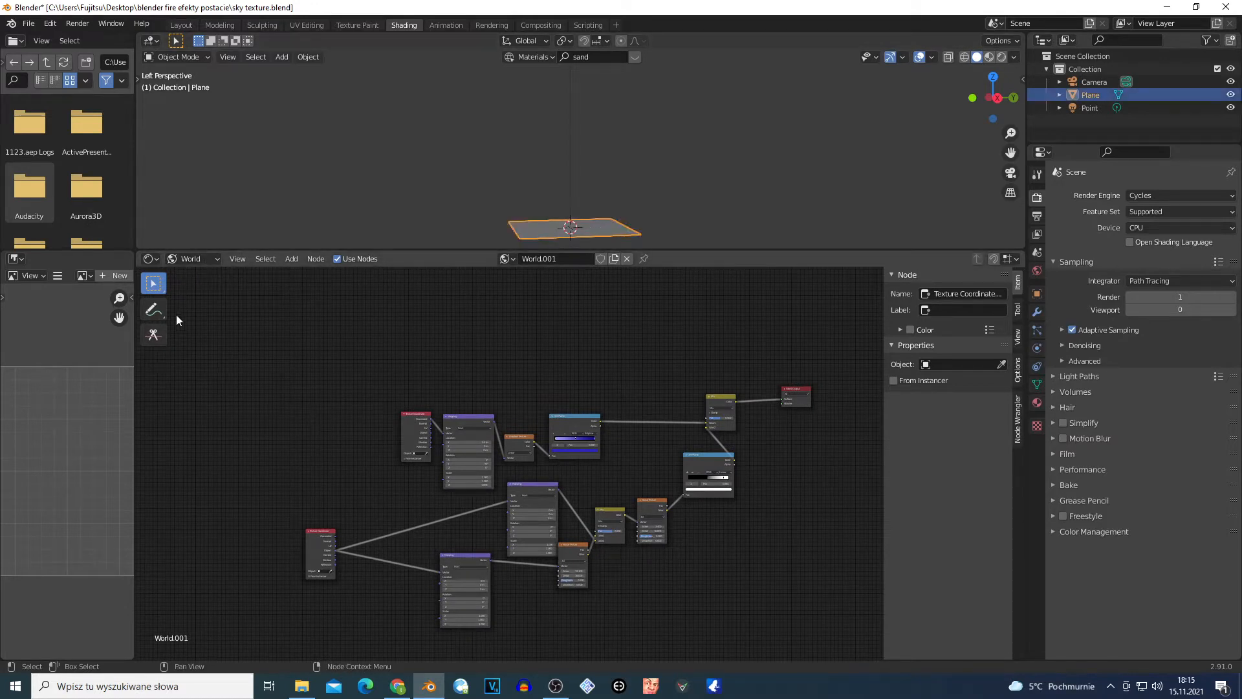
drag(237, 342, 812, 574)
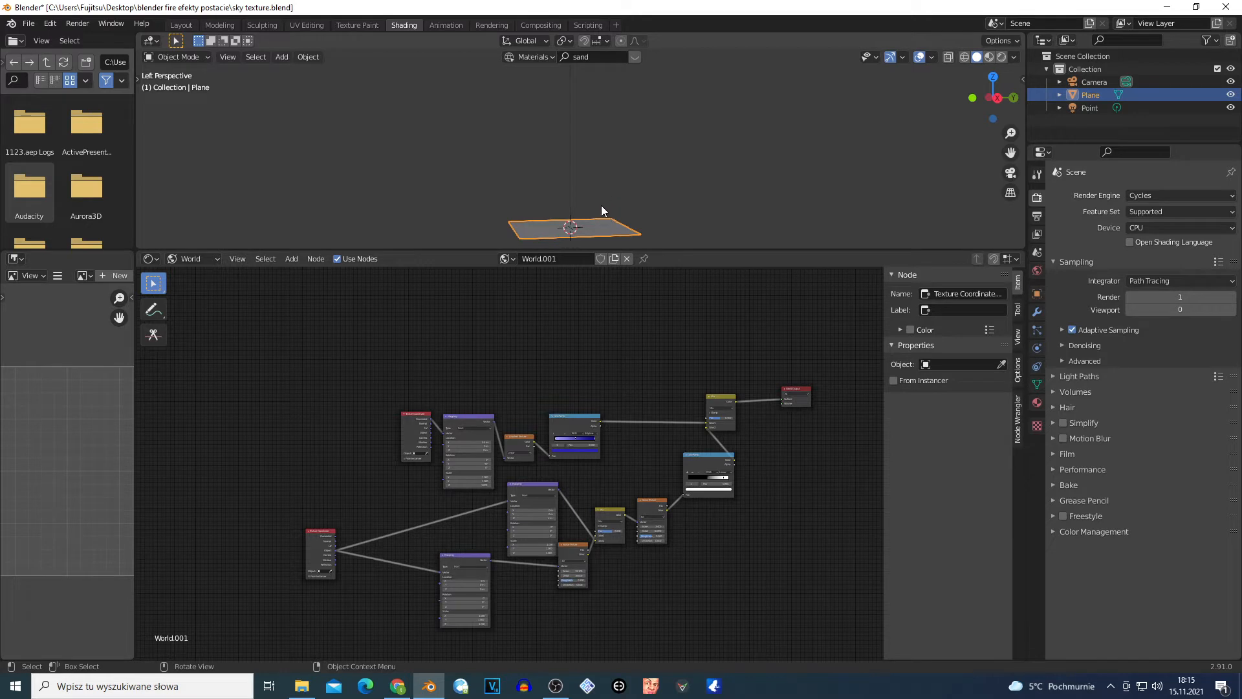
click(150, 259)
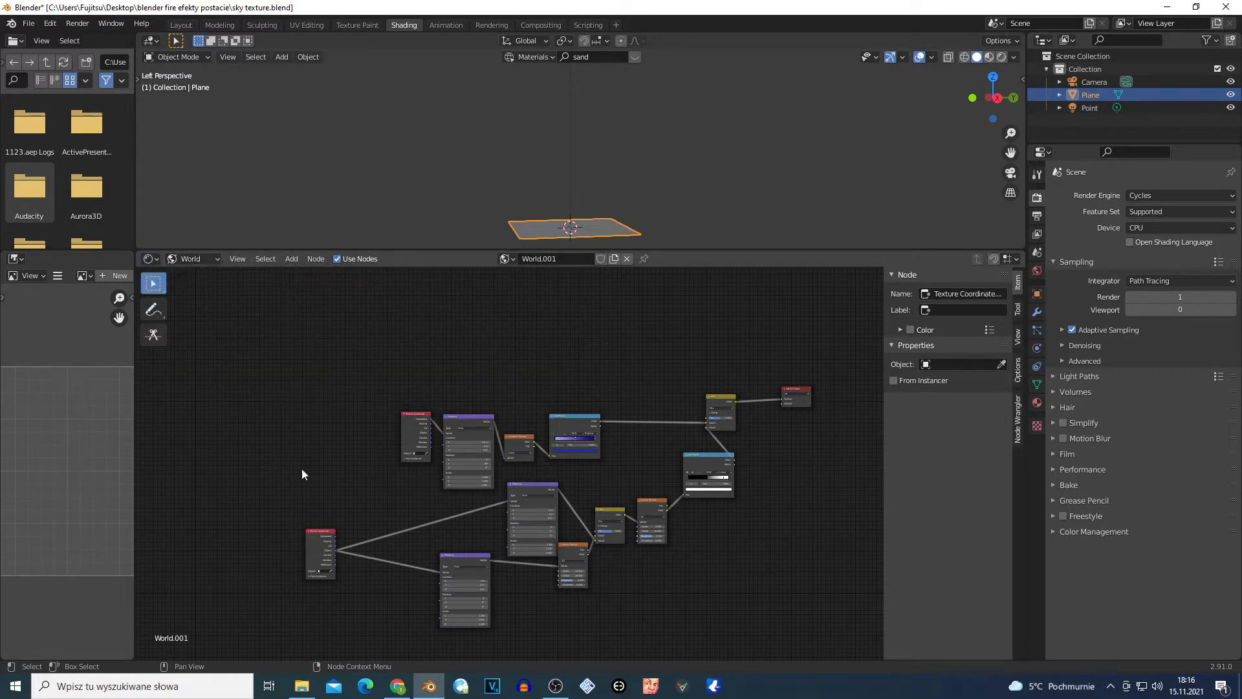
drag(241, 347, 834, 623)
Spread the upper Texture Coordinate and Mapping nodes slightly apart and expand the render denoising settings.
scroll(495, 472, up, 5)
scroll(317, 437, up, 1)
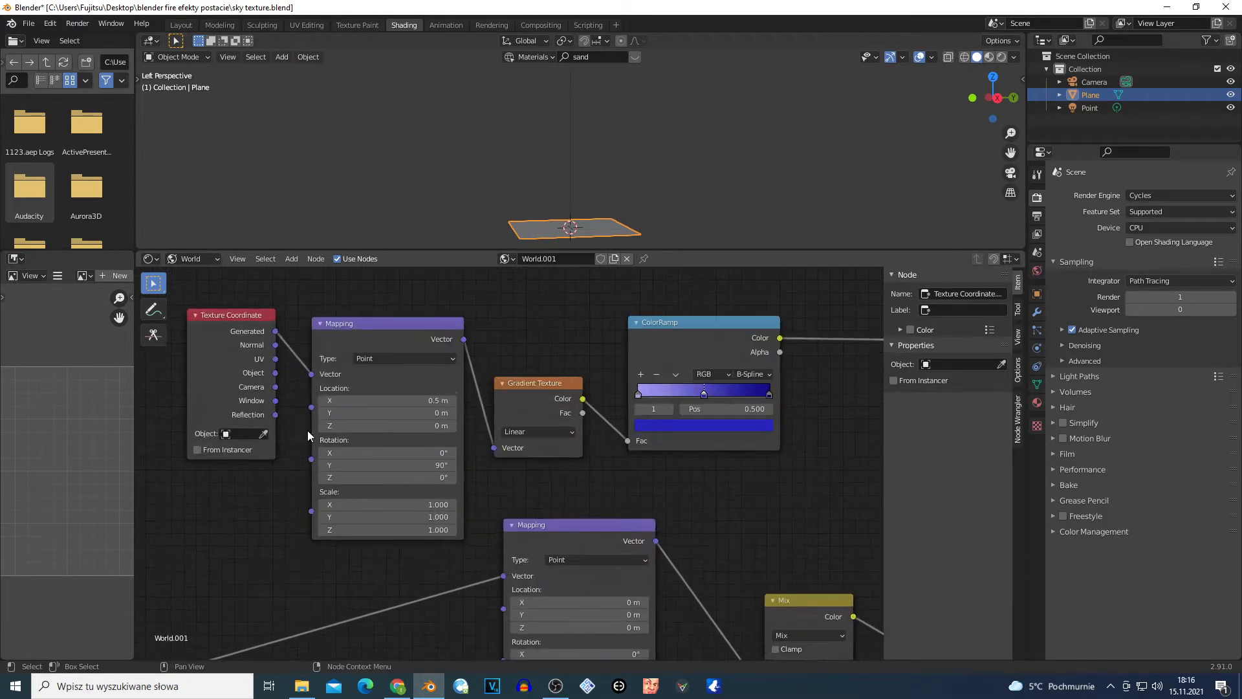
drag(356, 336, 368, 337)
drag(241, 375, 234, 430)
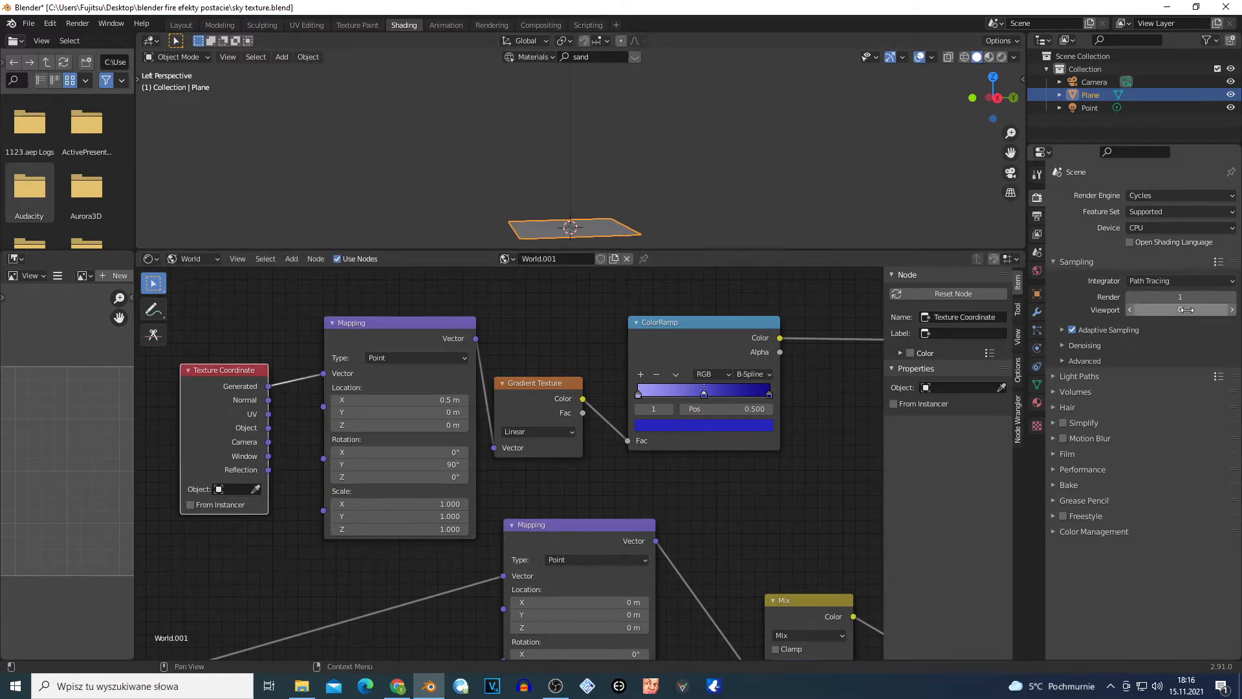
click(1064, 345)
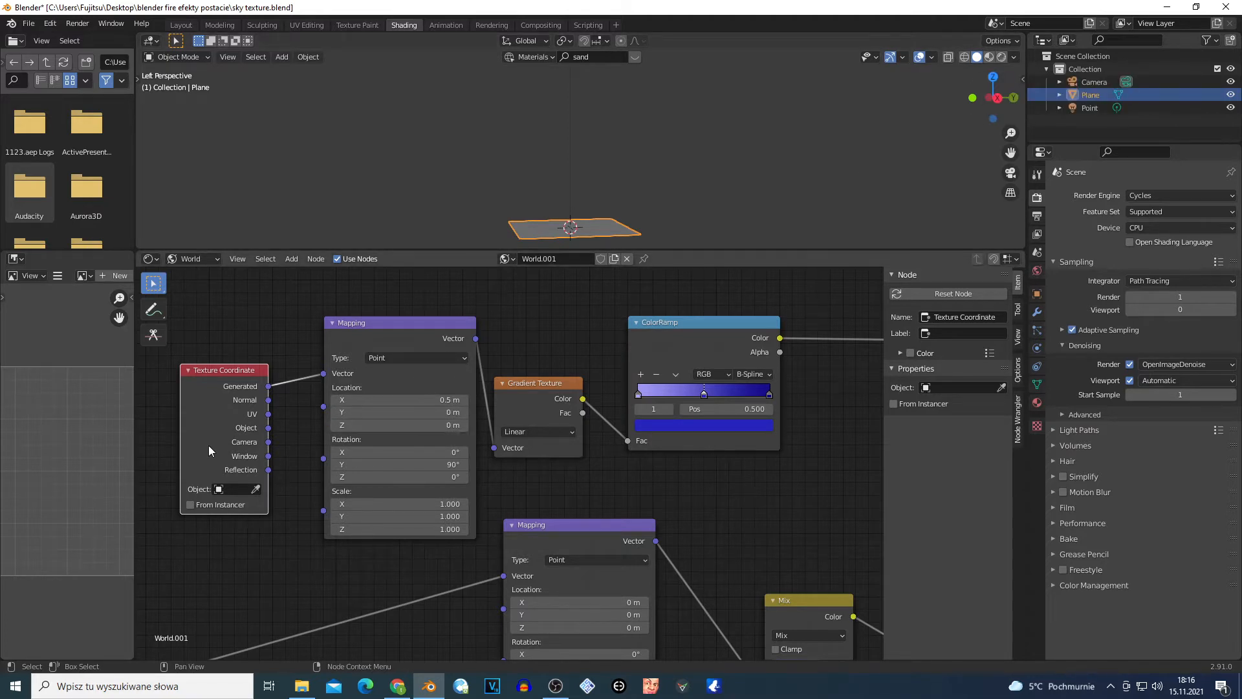
Shift the upper Texture Coordinate and Mapping nodes slightly down in the node tree.
scroll(211, 432, up, 1)
drag(207, 402, 217, 444)
drag(339, 304, 330, 341)
Examine the upper Mapping node's location, rotation and scale values and the Gradient Texture's type.
scroll(328, 343, up, 1)
scroll(331, 351, up, 1)
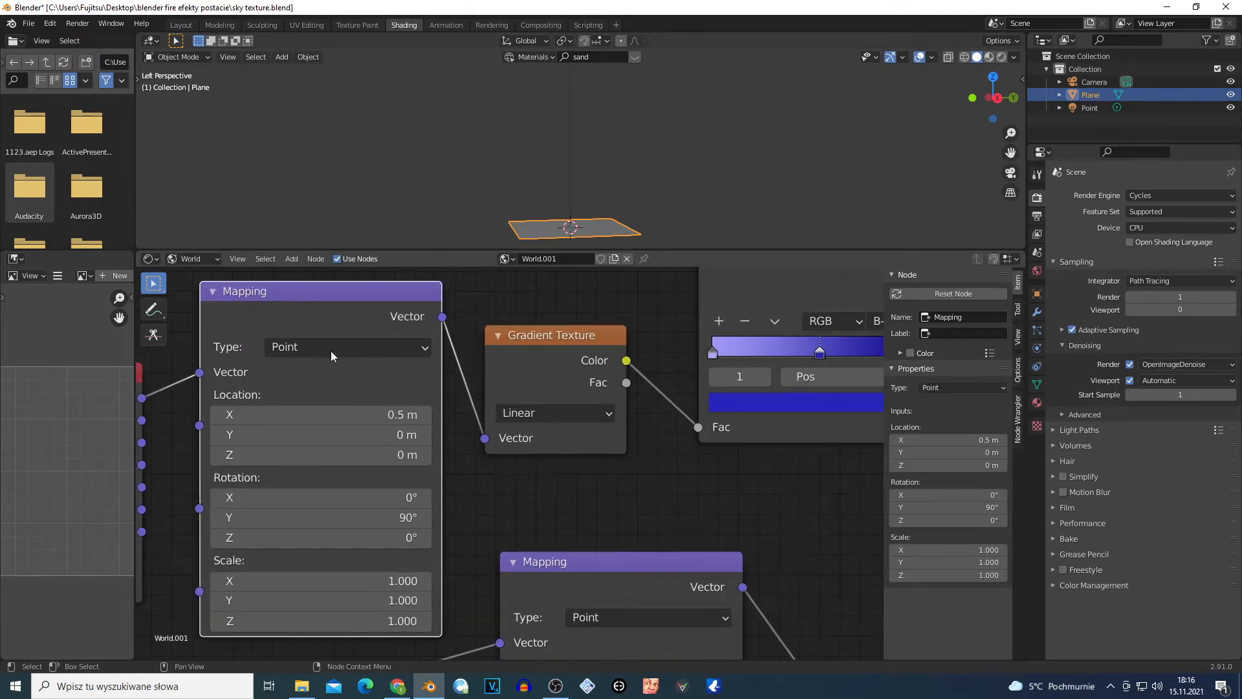
scroll(465, 412, up, 1)
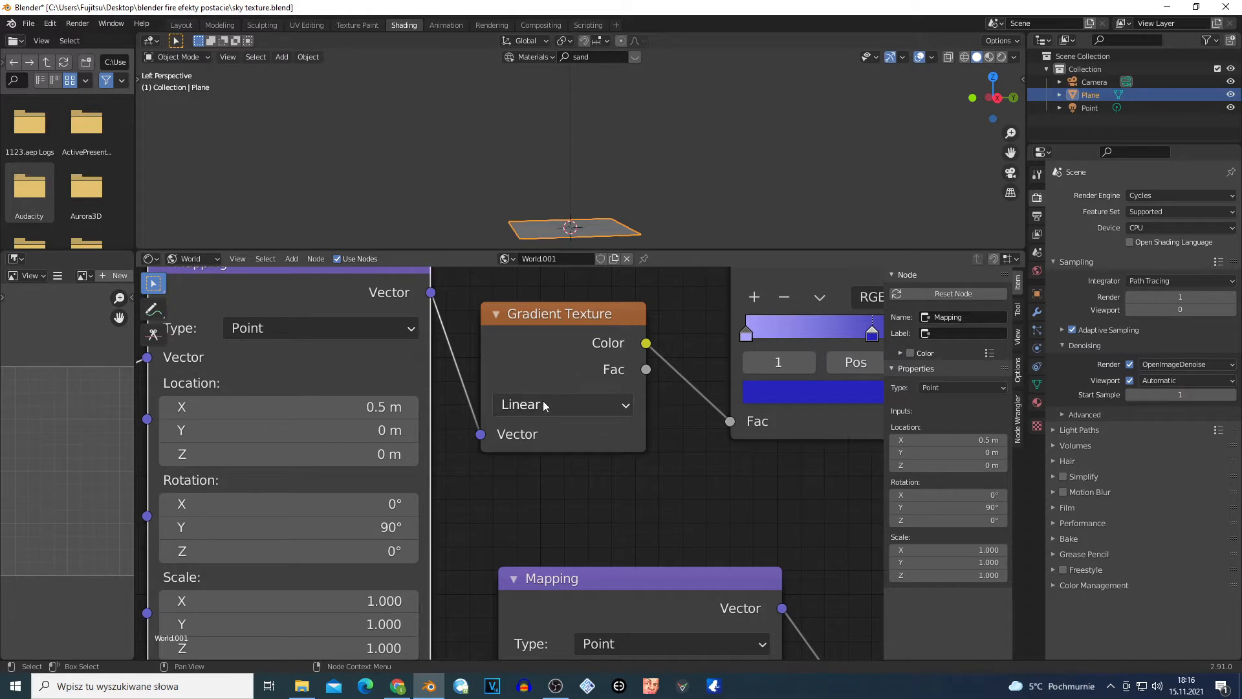
scroll(409, 463, down, 2)
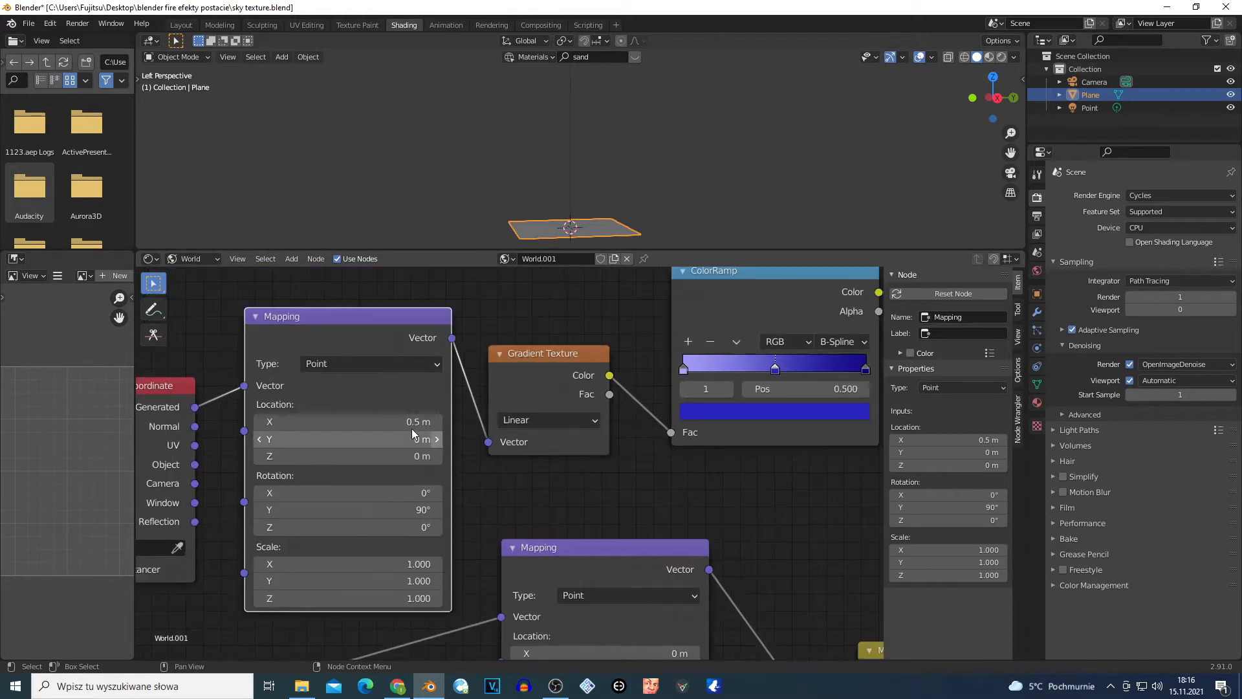
scroll(453, 427, up, 2)
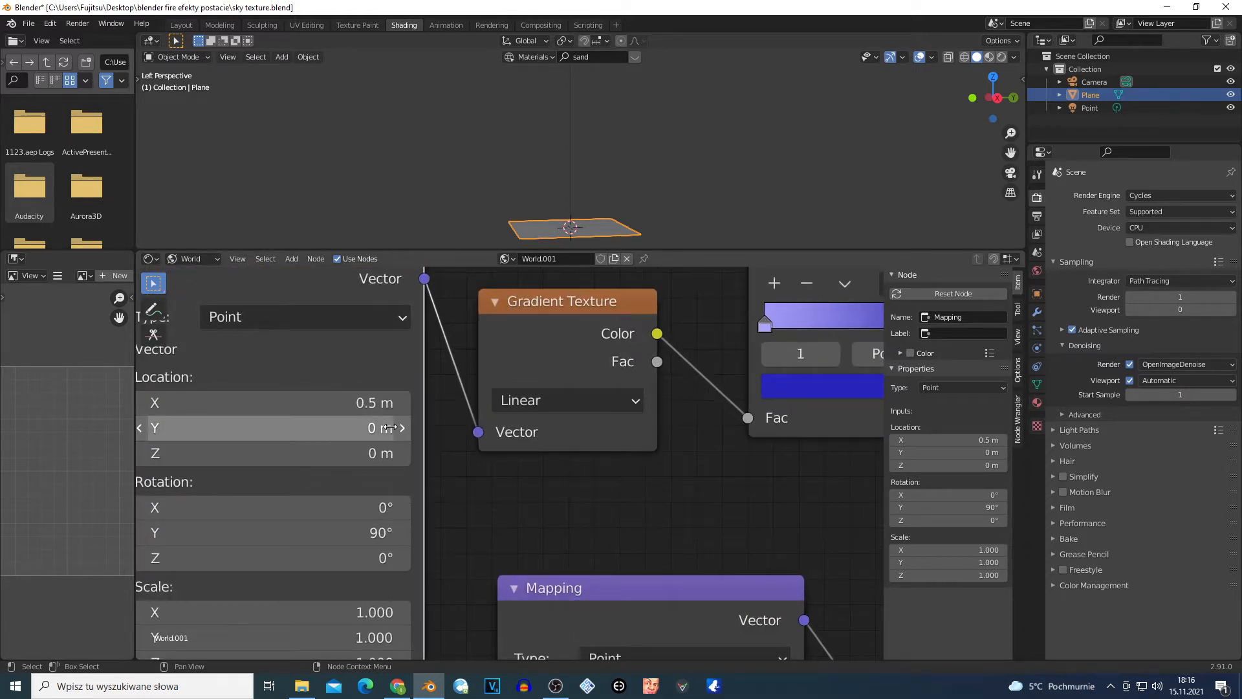
scroll(225, 423, down, 2)
scroll(224, 412, up, 1)
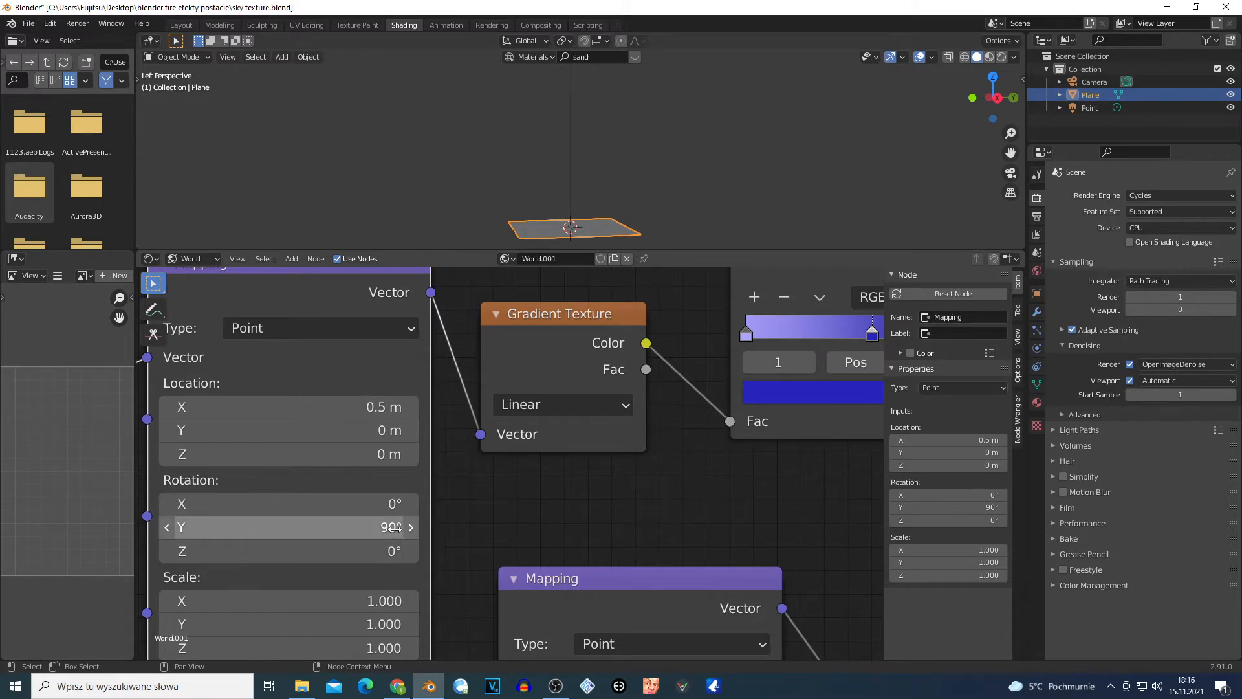
scroll(632, 477, down, 2)
scroll(646, 452, up, 2)
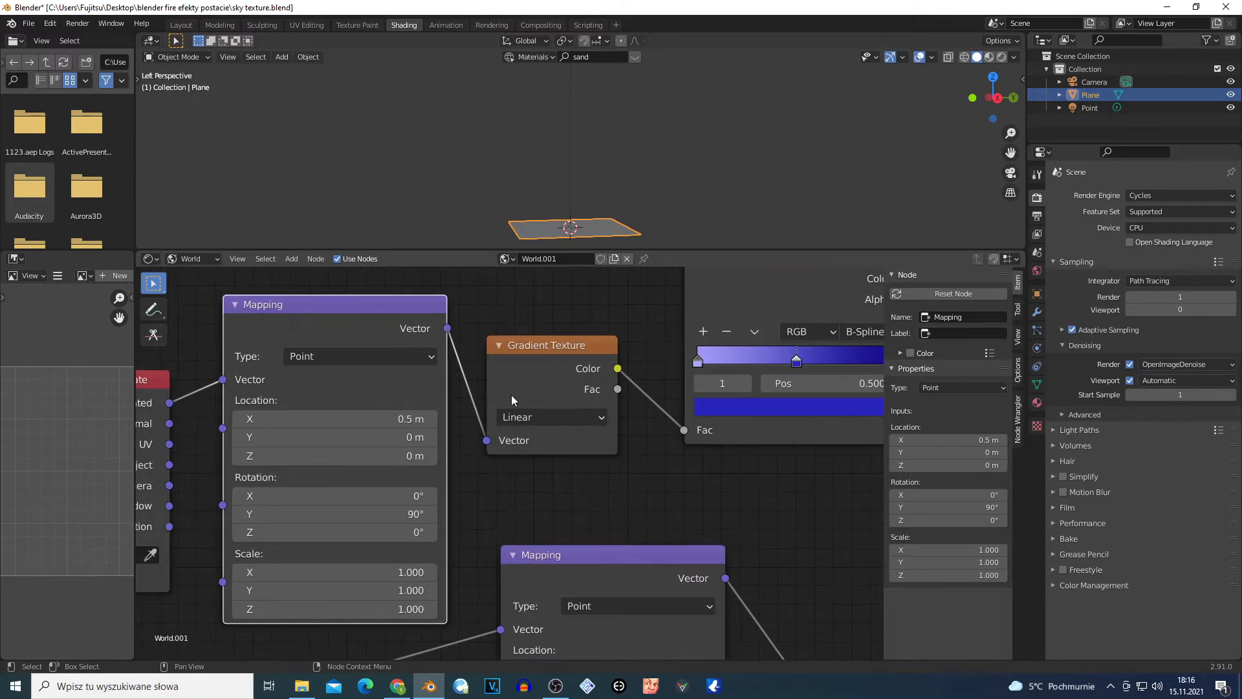
scroll(511, 394, down, 2)
Select the upper node chain from Texture Coordinate through Mix and move it left as a group.
click(663, 311)
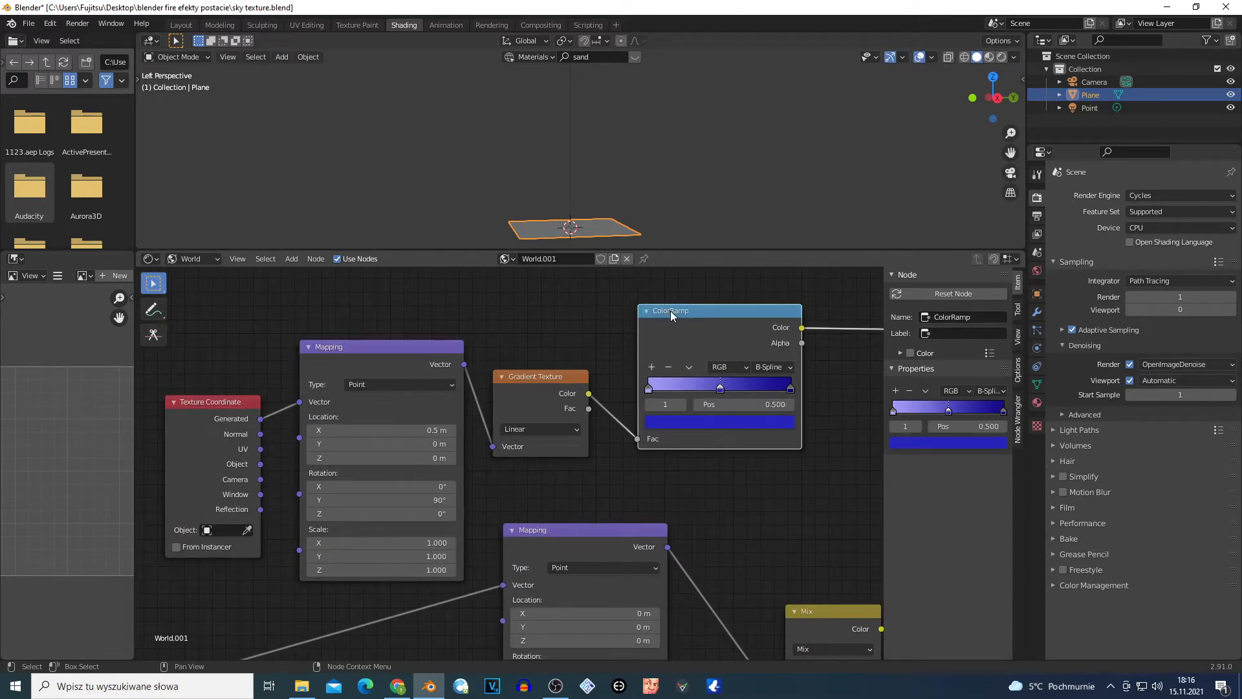
scroll(508, 462, down, 2)
scroll(466, 481, down, 2)
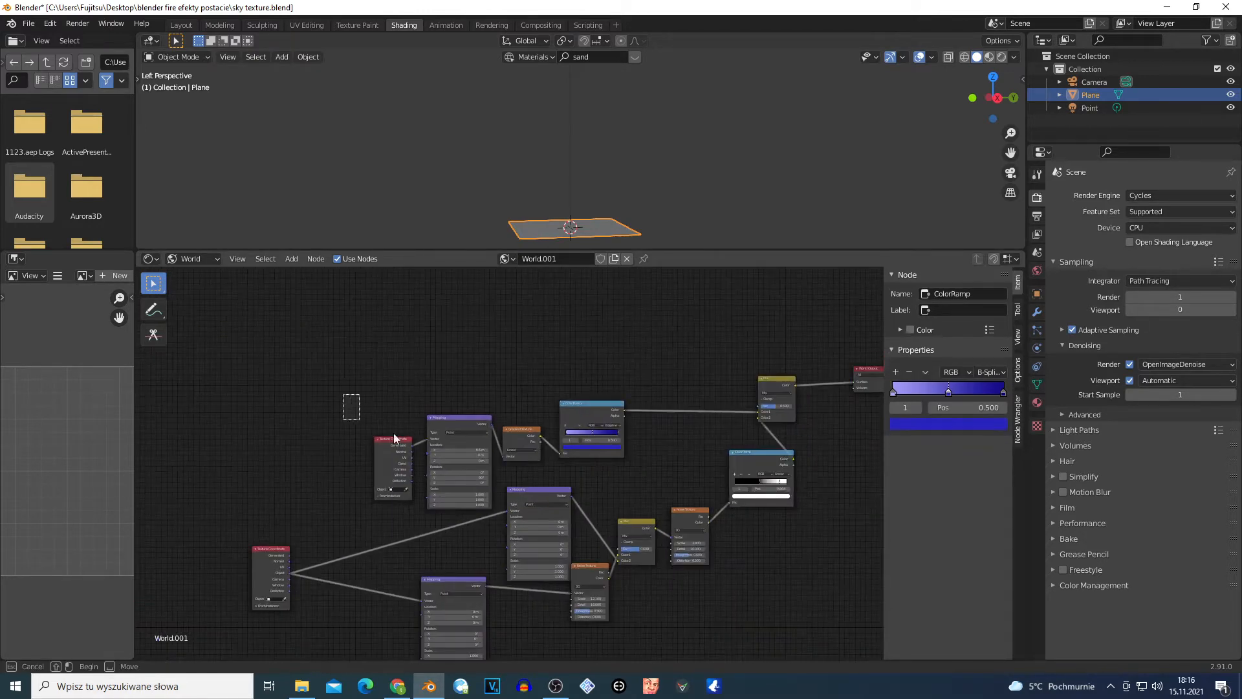
drag(832, 452, 327, 407)
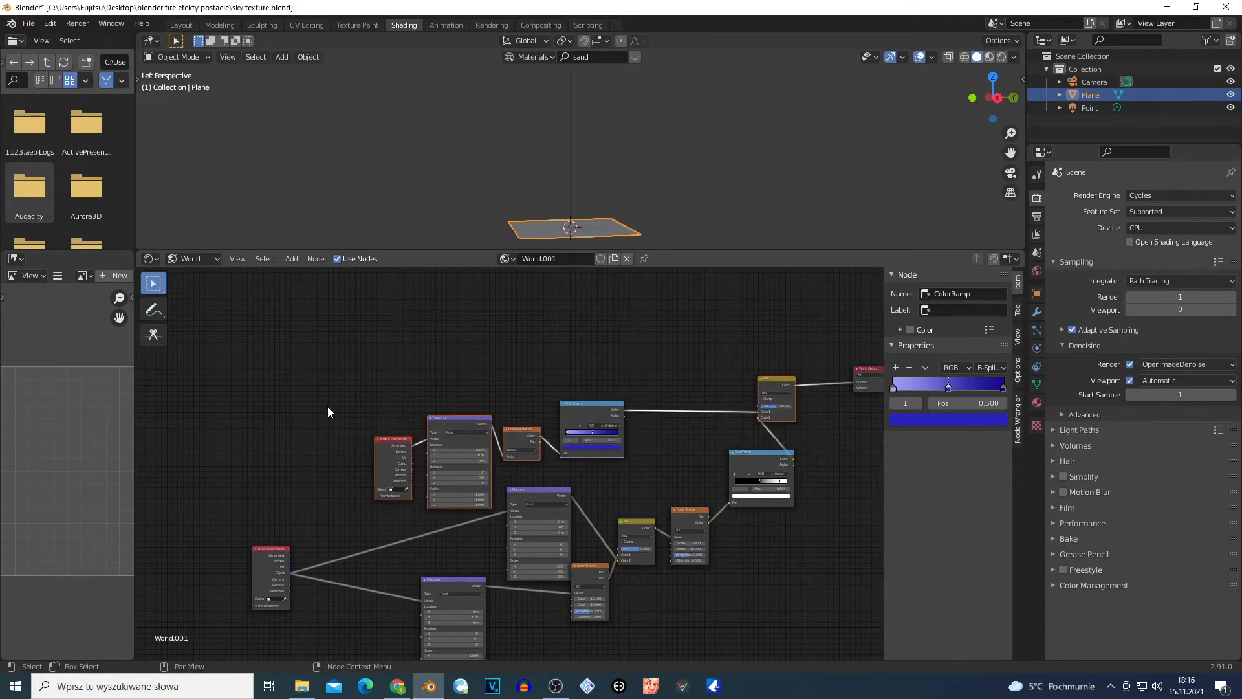
drag(389, 472, 280, 464)
scroll(493, 452, up, 6)
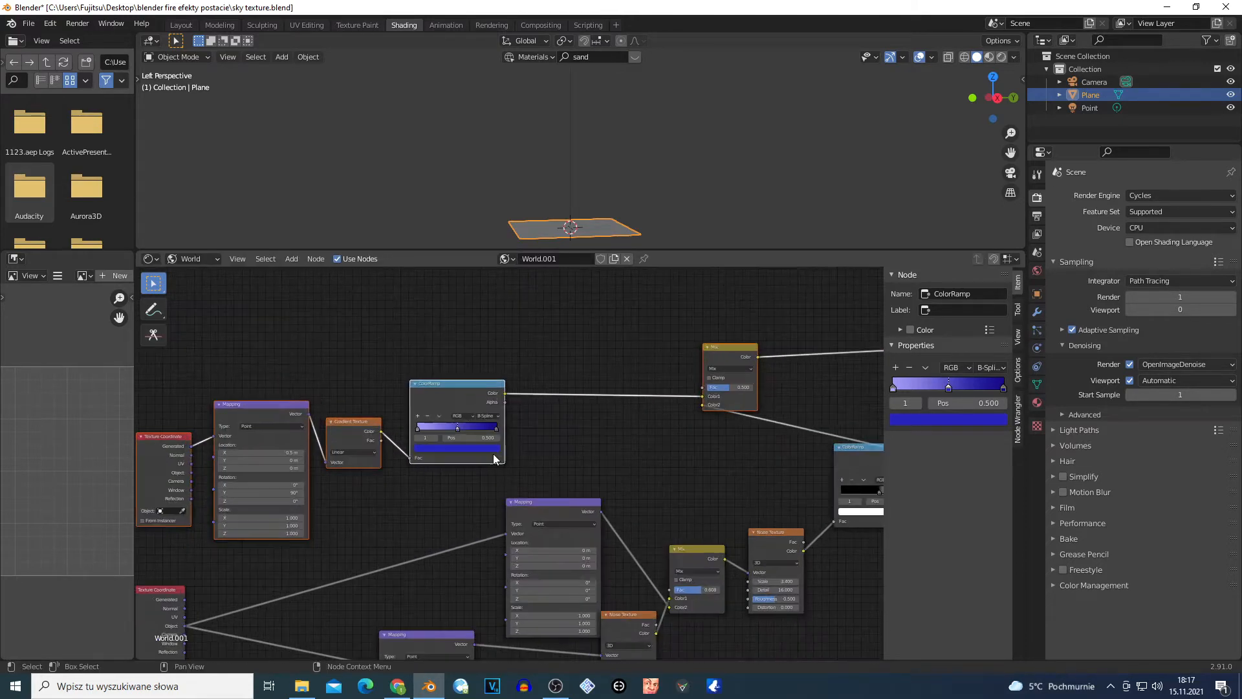
drag(352, 331, 388, 381)
scroll(344, 437, up, 3)
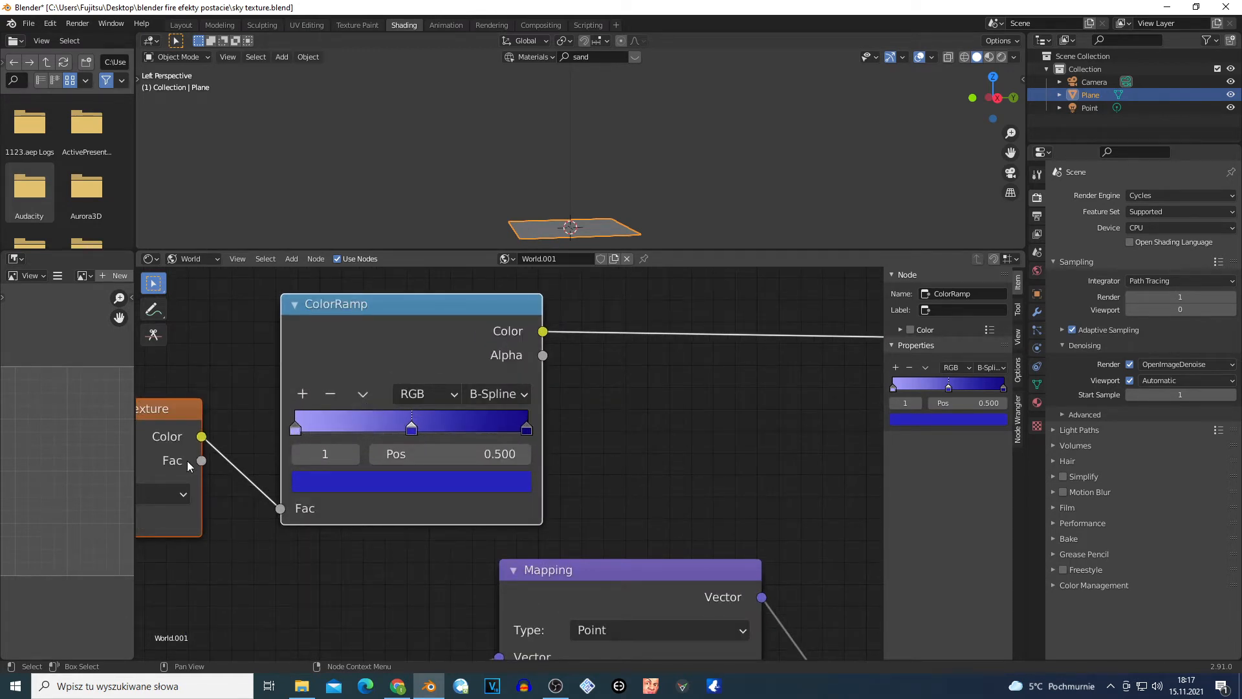
Inspect the colours and positions of the three stops in the blue ColorRamp.
click(295, 429)
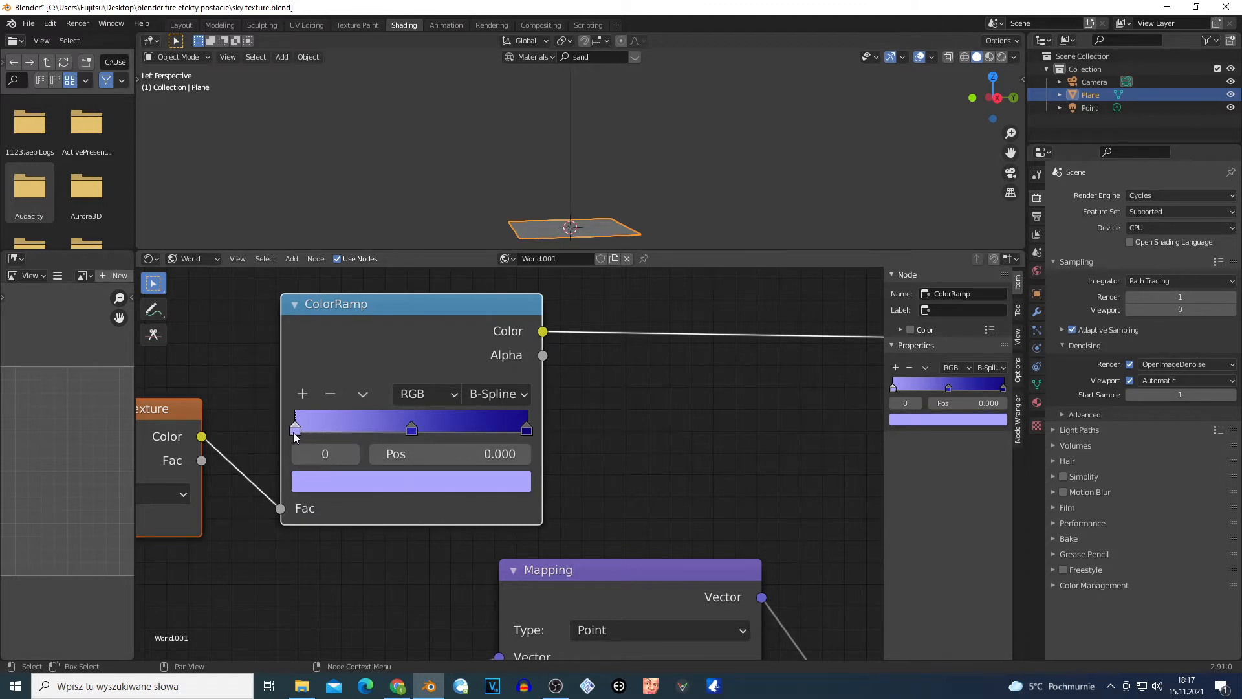
scroll(310, 482, up, 1)
click(334, 491)
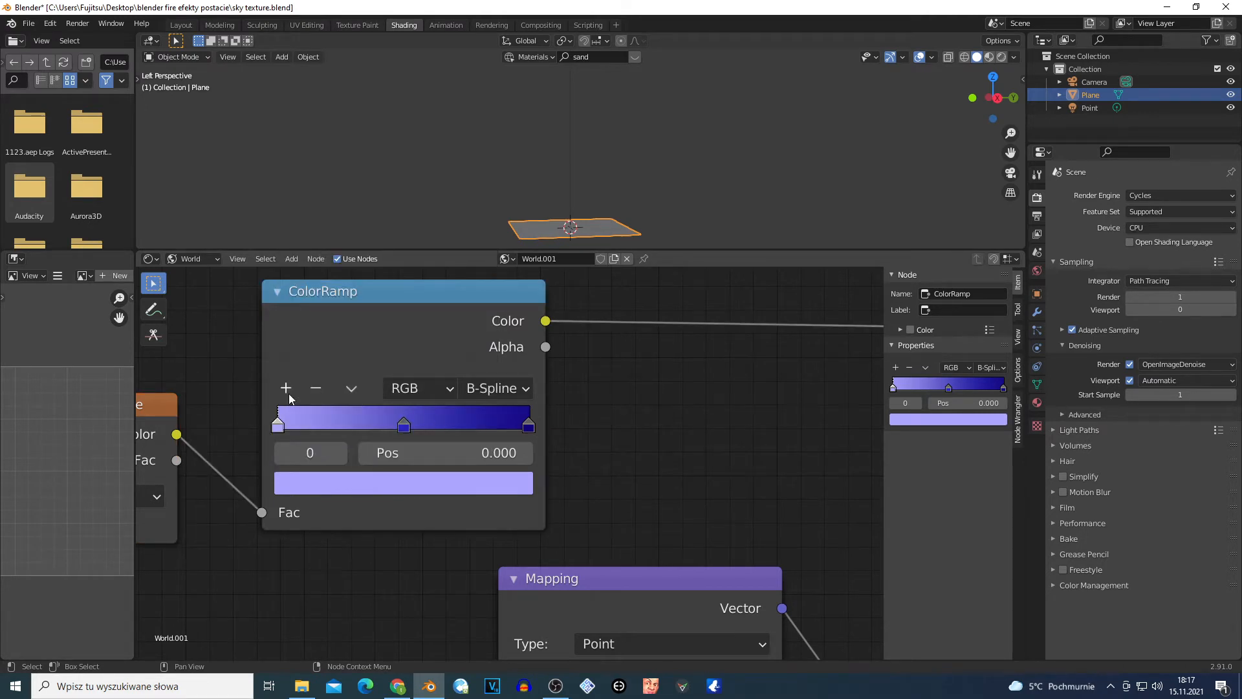
click(406, 429)
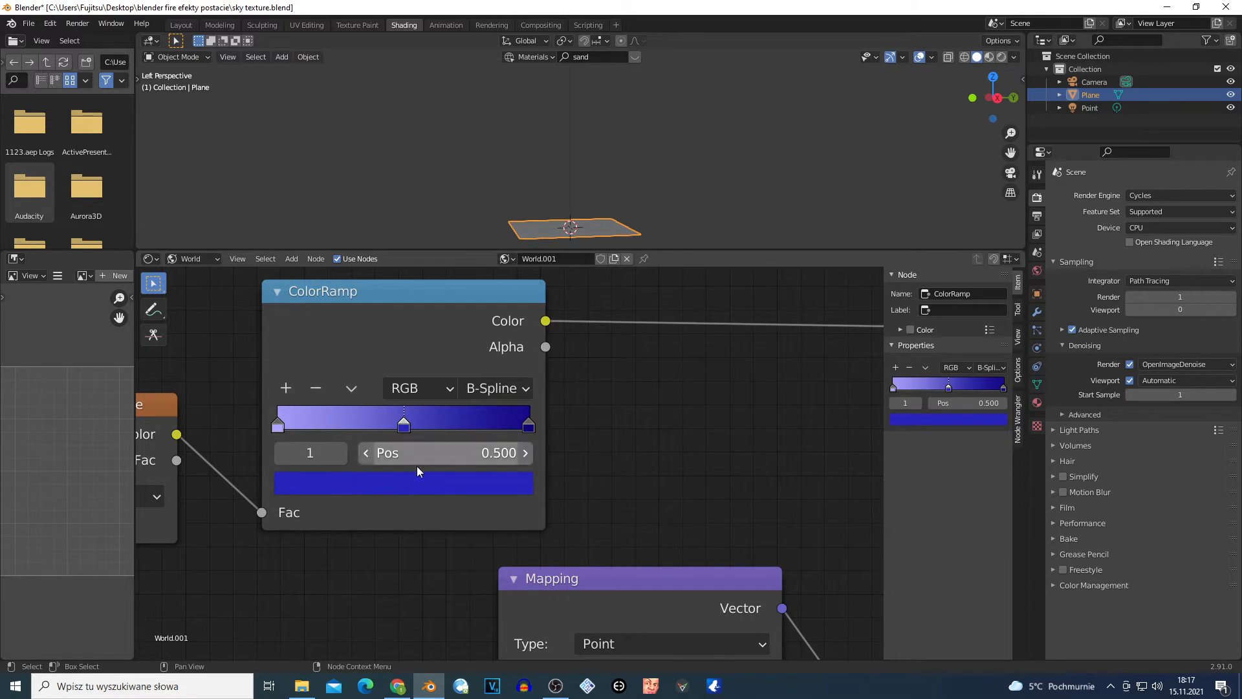
click(400, 485)
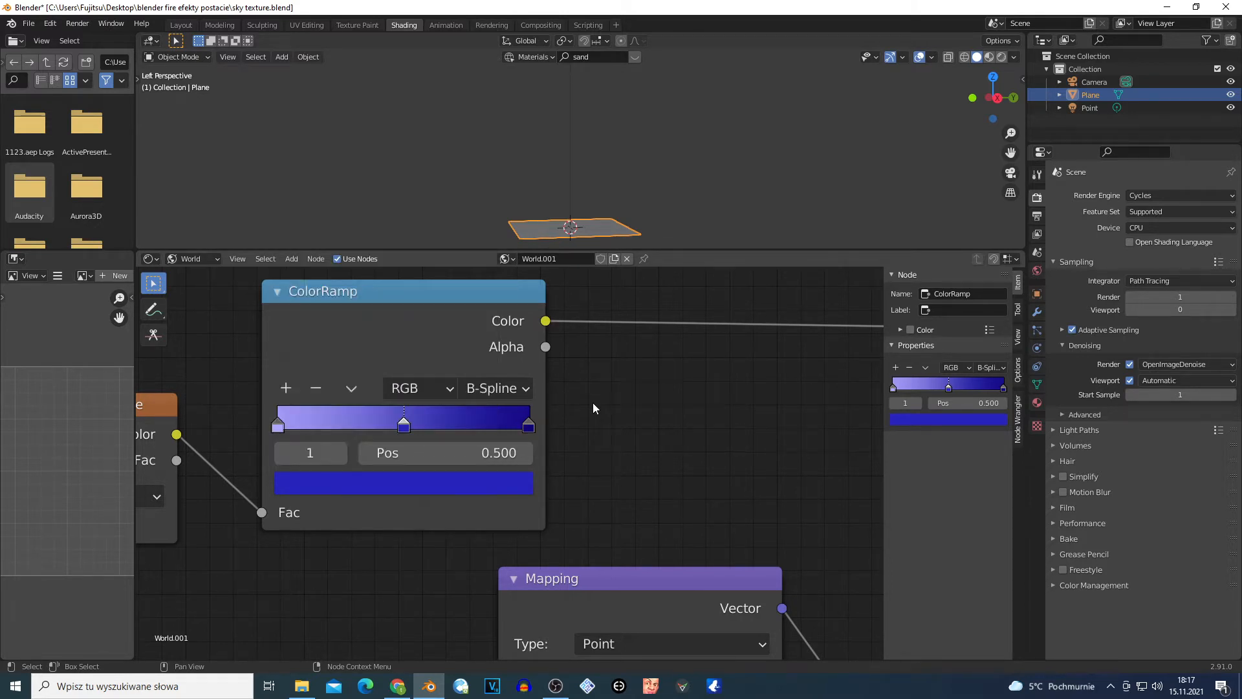
click(529, 427)
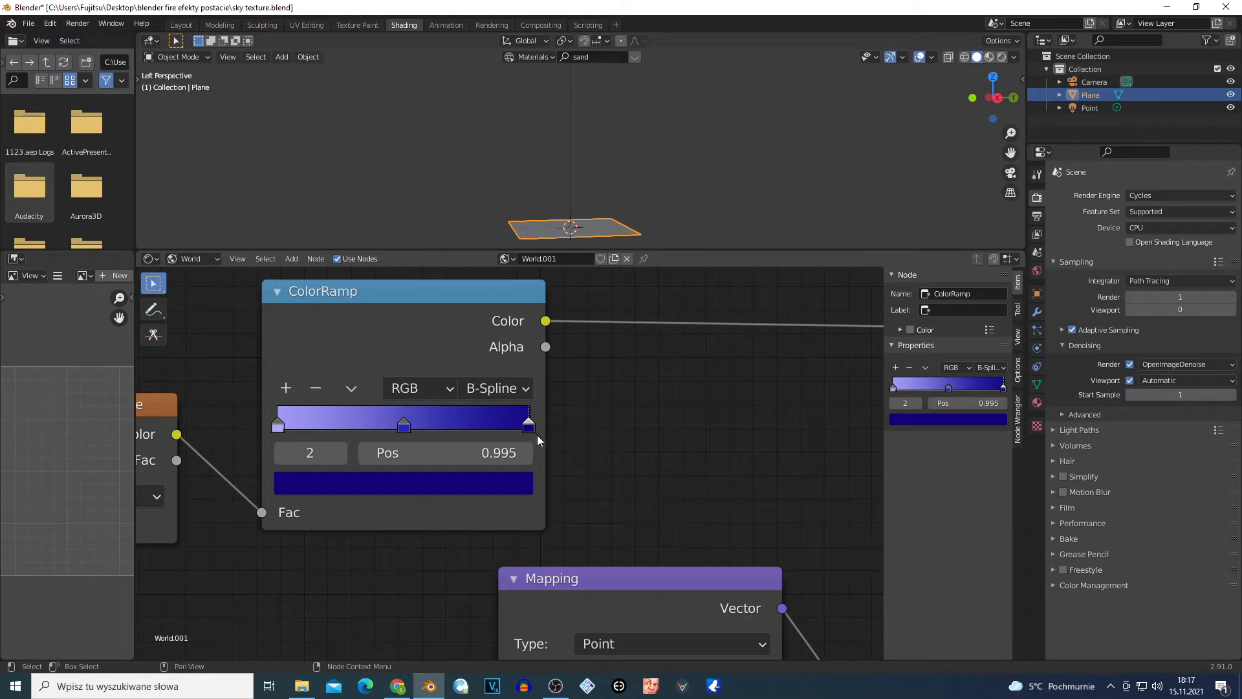
click(424, 495)
Move the upper Mix node next to the blue ColorRamp and bring the World Output node closer to it.
scroll(451, 376, down, 2)
scroll(415, 441, down, 2)
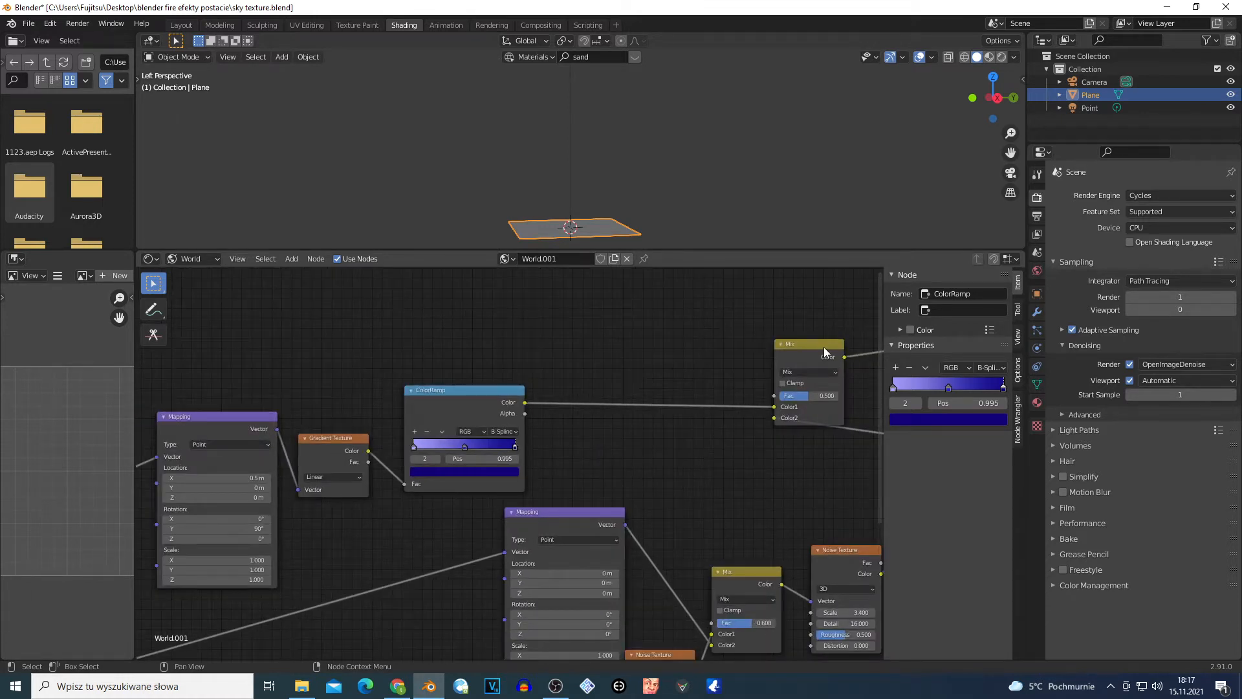
drag(824, 347, 627, 375)
scroll(583, 425, up, 1)
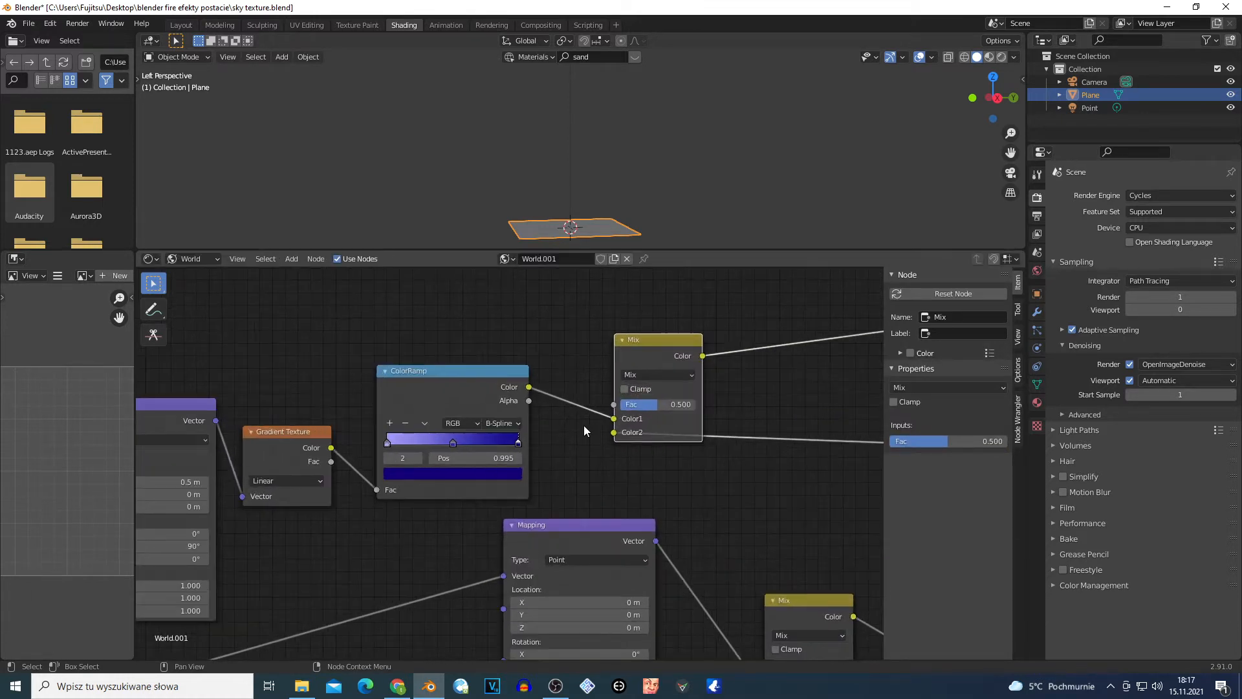
scroll(639, 425, down, 4)
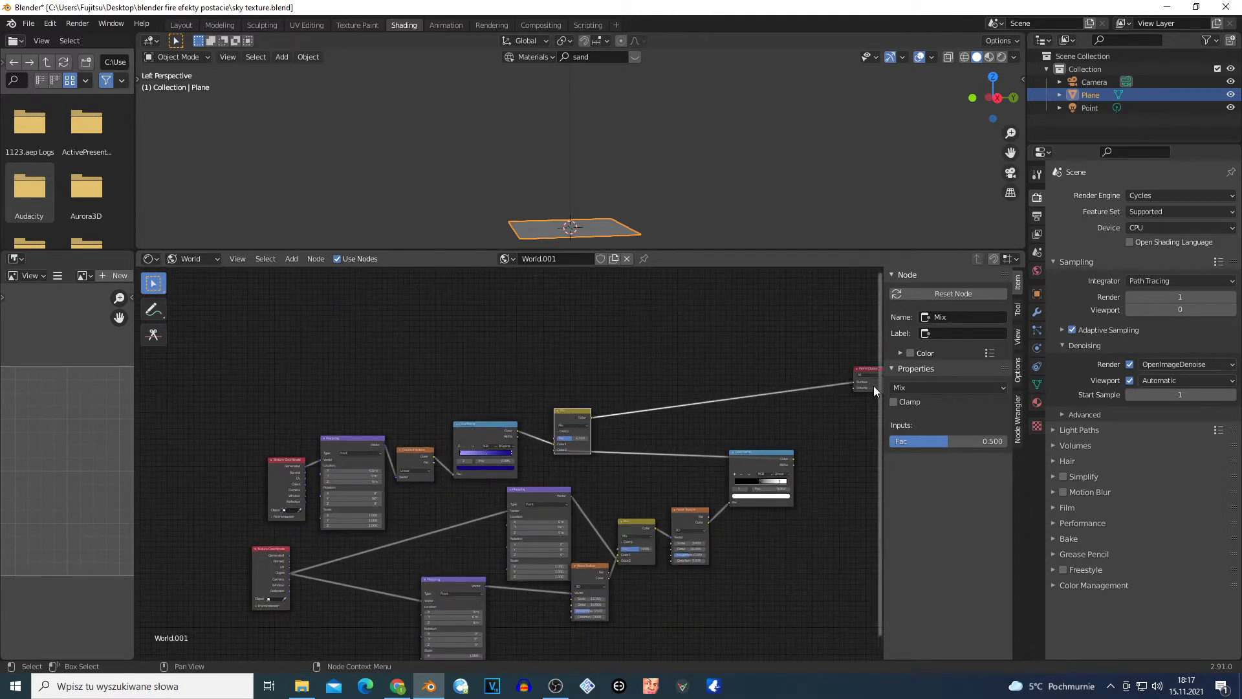
drag(874, 385, 690, 409)
scroll(753, 406, up, 3)
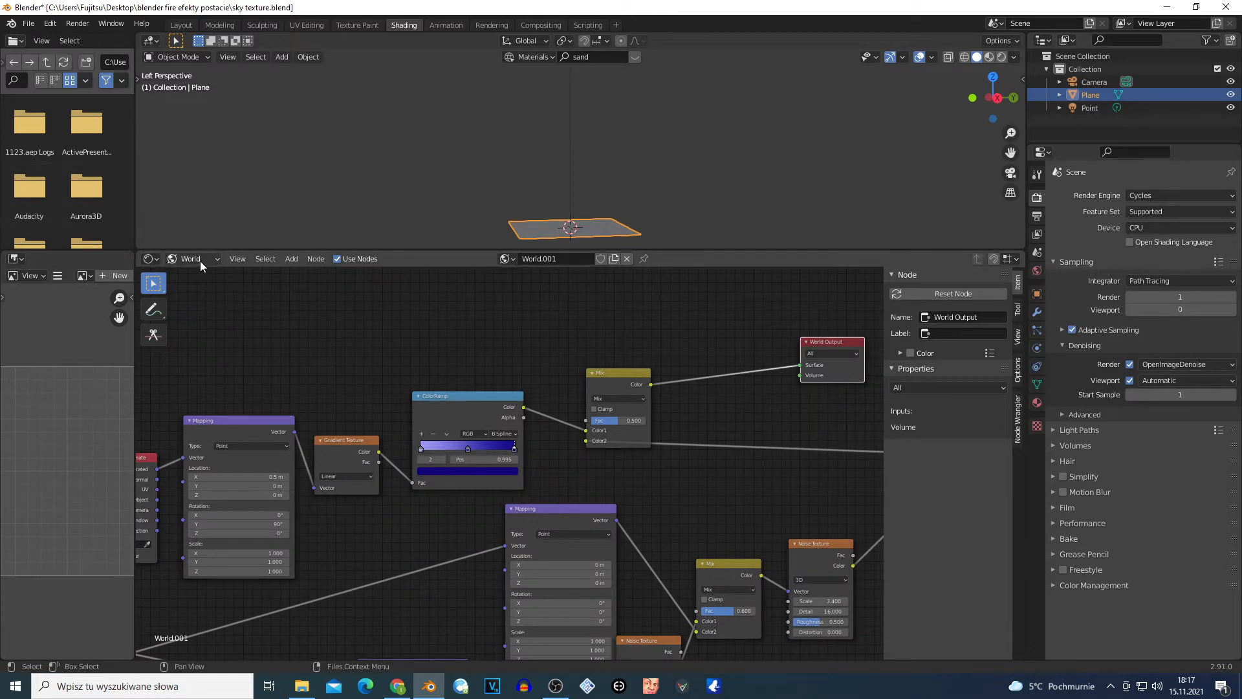
Review the upper gradient chain's connections from Texture Coordinate through ColorRamp and Mix to the World Output.
scroll(670, 407, down, 2)
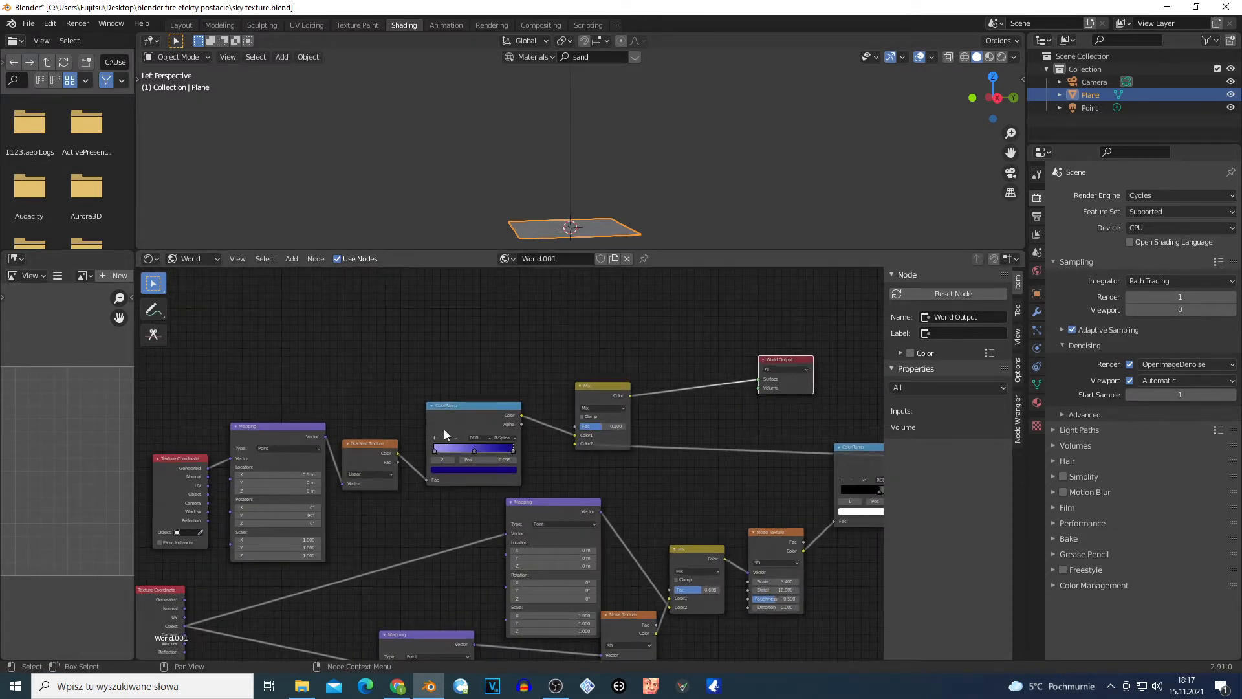
scroll(452, 444, up, 2)
scroll(404, 453, down, 3)
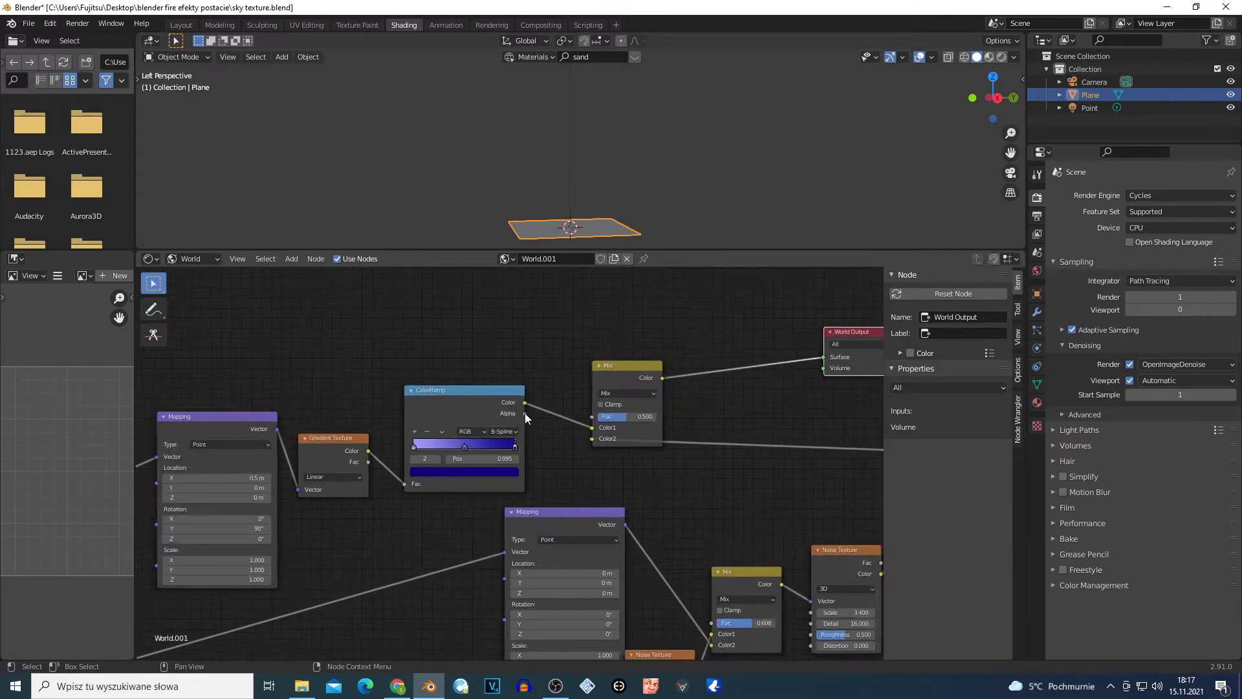
drag(191, 409, 196, 472)
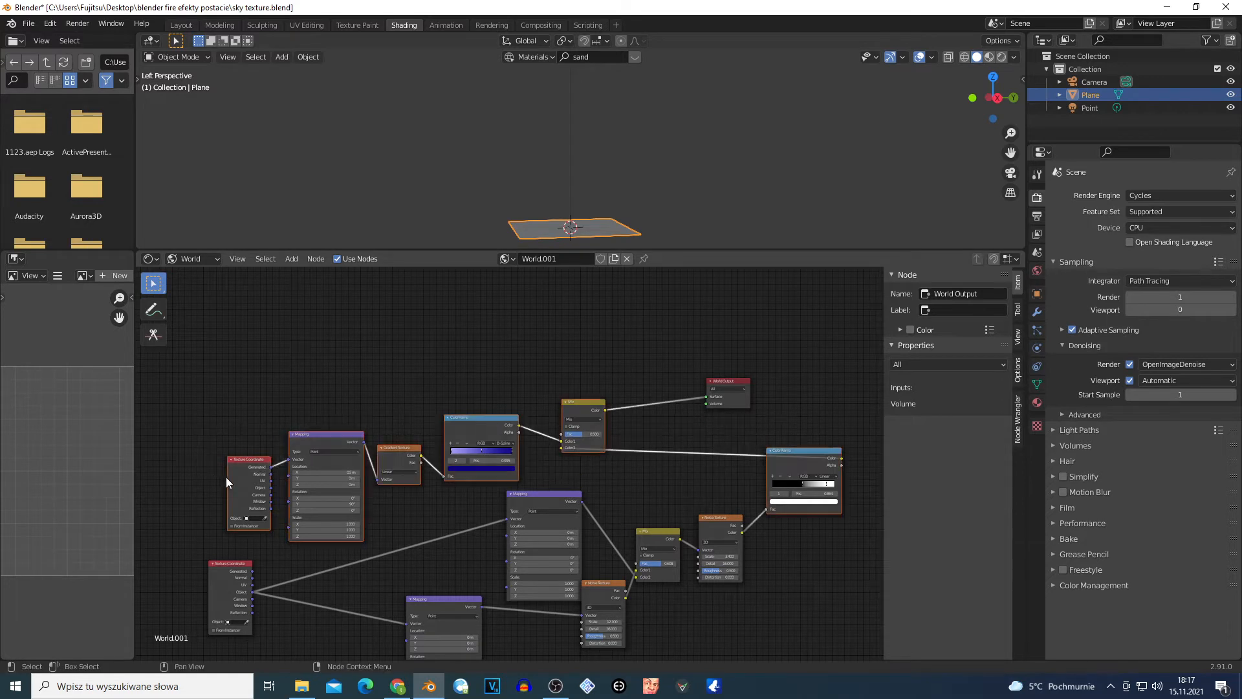
drag(211, 392, 807, 447)
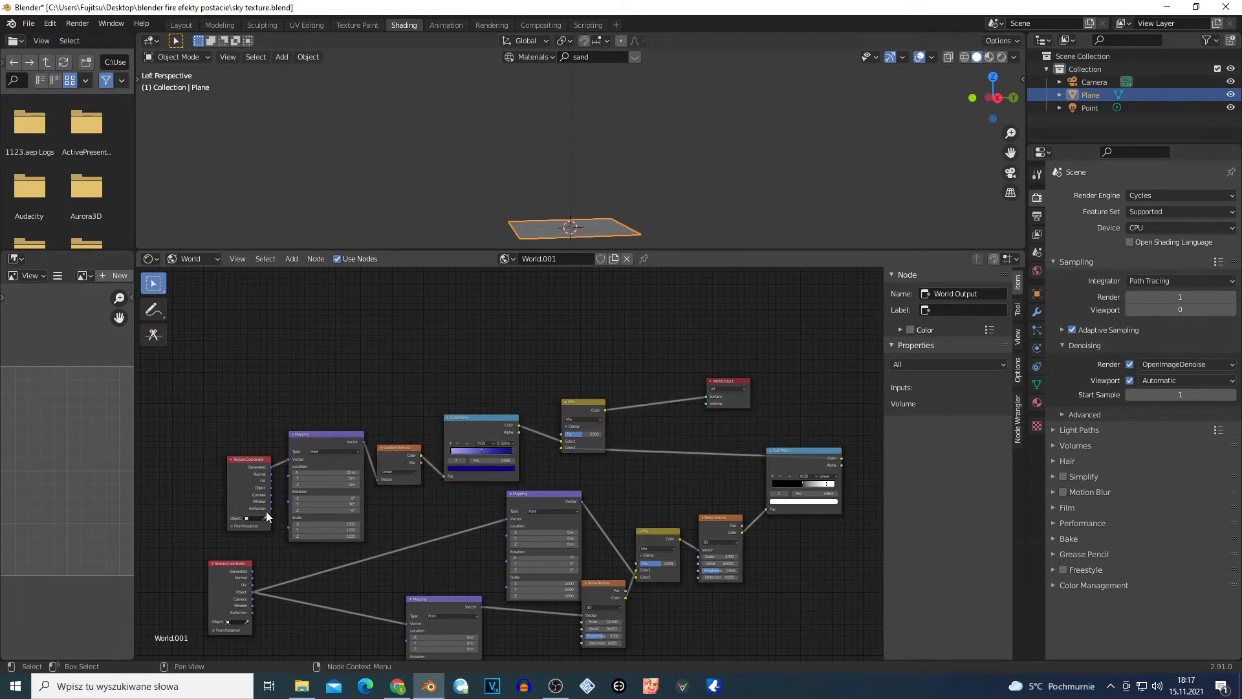
Raise the upper Texture Coordinate, Mapping, Gradient Texture, ColorRamp and Mix nodes into one row, clear of the lower noise chain.
drag(266, 511, 240, 351)
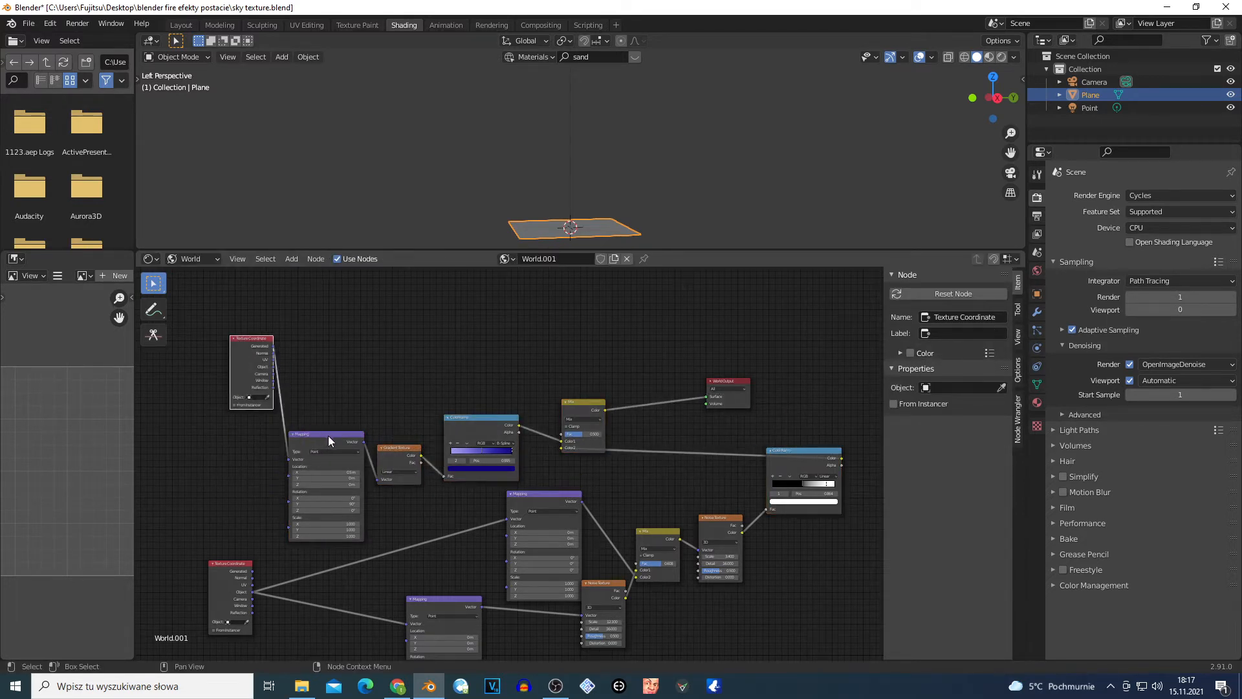
drag(328, 436, 362, 345)
drag(411, 482, 521, 341)
drag(573, 404, 629, 345)
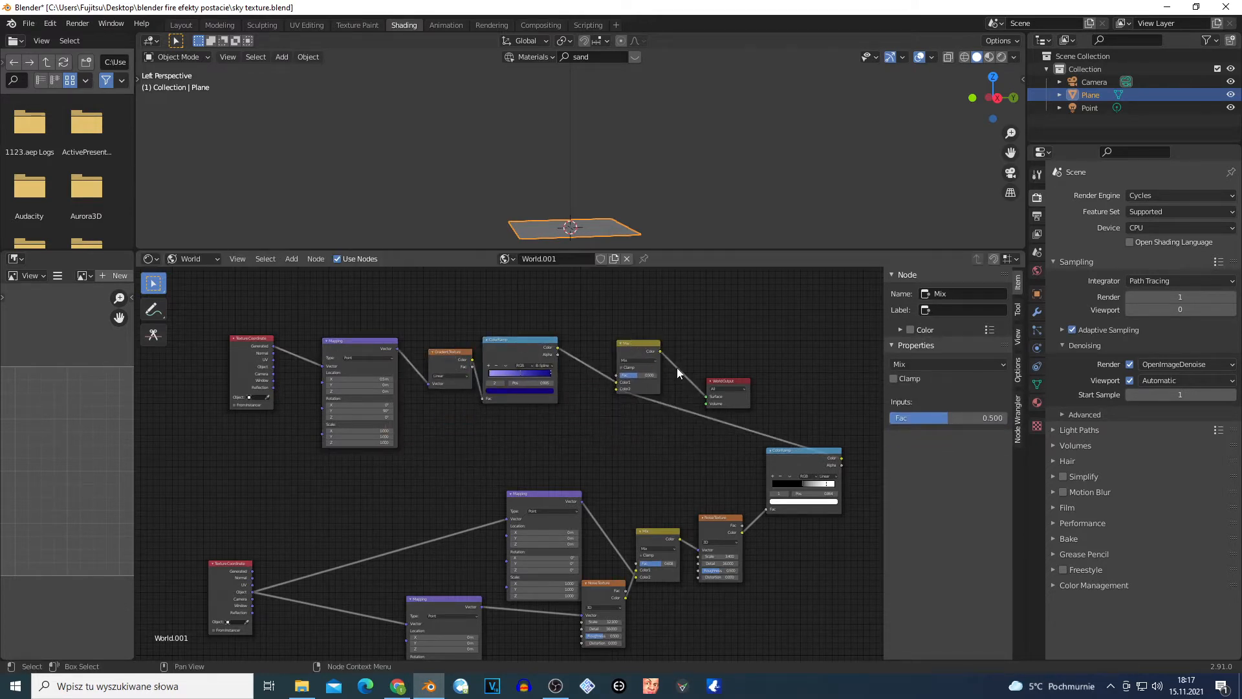
Move the World Output and upper Mix nodes up and outward, and place the black-and-white ColorRamp just below the Mix node.
drag(728, 401, 770, 317)
drag(790, 453, 628, 430)
drag(646, 361, 691, 339)
click(634, 430)
drag(634, 429, 624, 394)
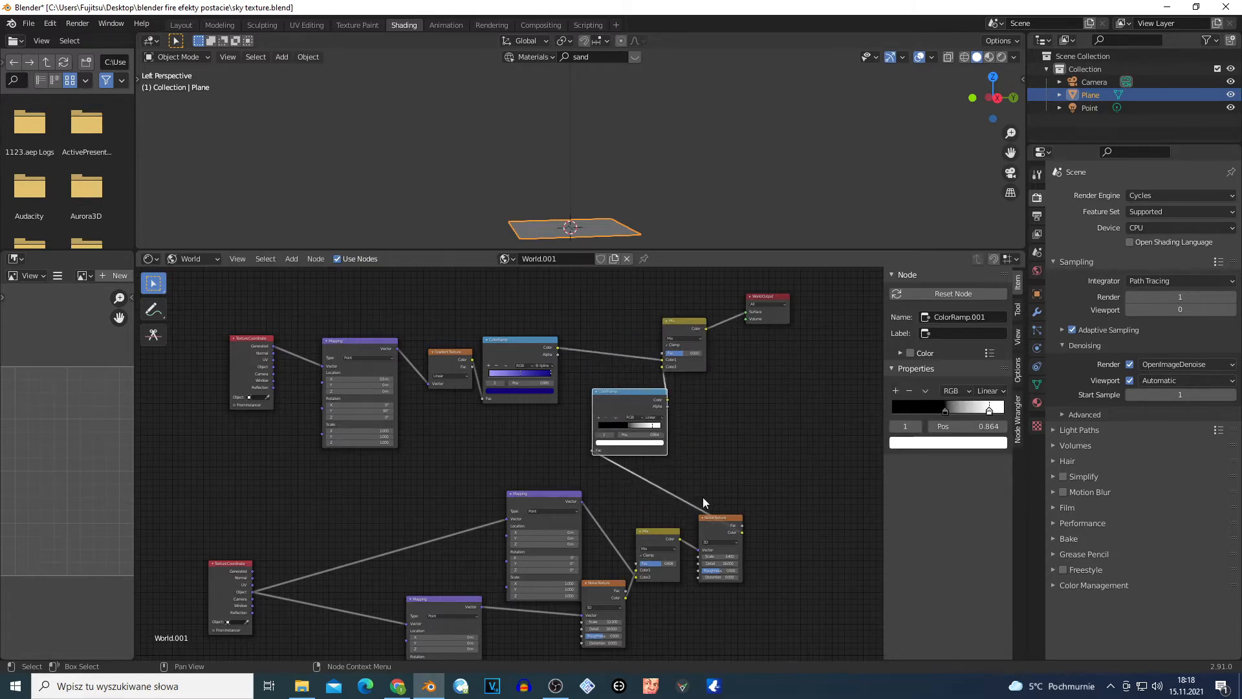
Shift the lower Texture Coordinate outward and stack the noise chain's two Mapping nodes close beside it.
scroll(272, 500, down, 2)
drag(304, 568, 242, 532)
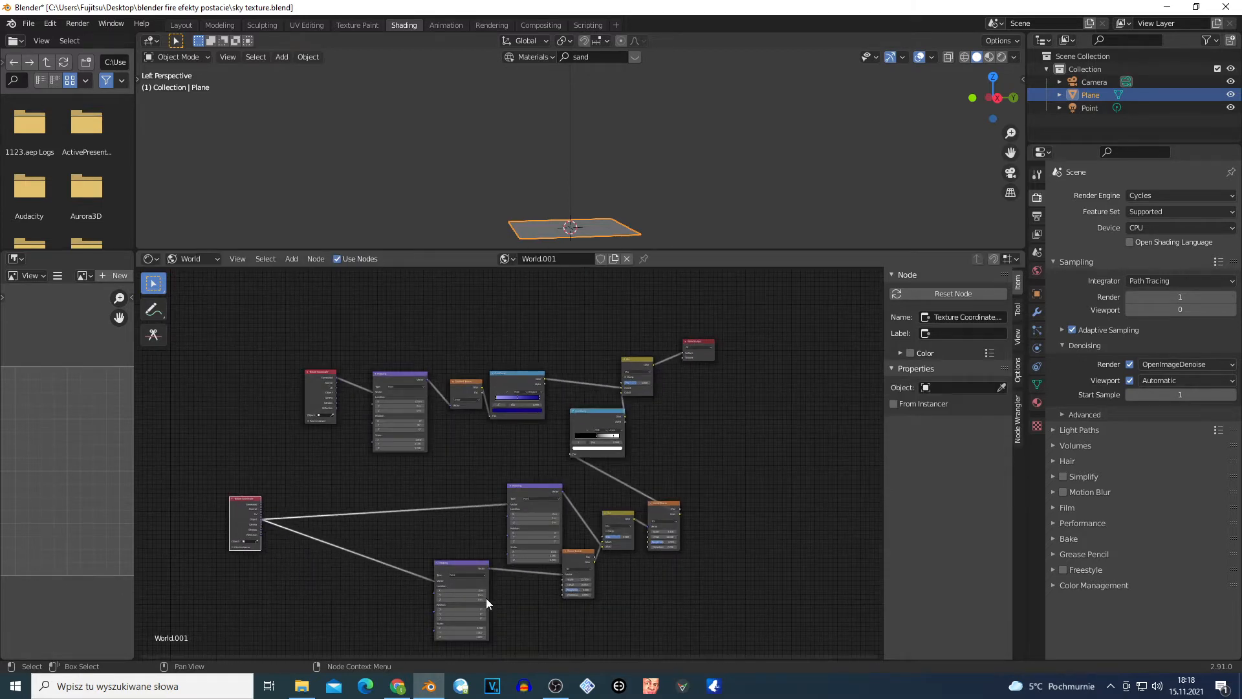
drag(462, 568, 353, 549)
drag(521, 501, 336, 502)
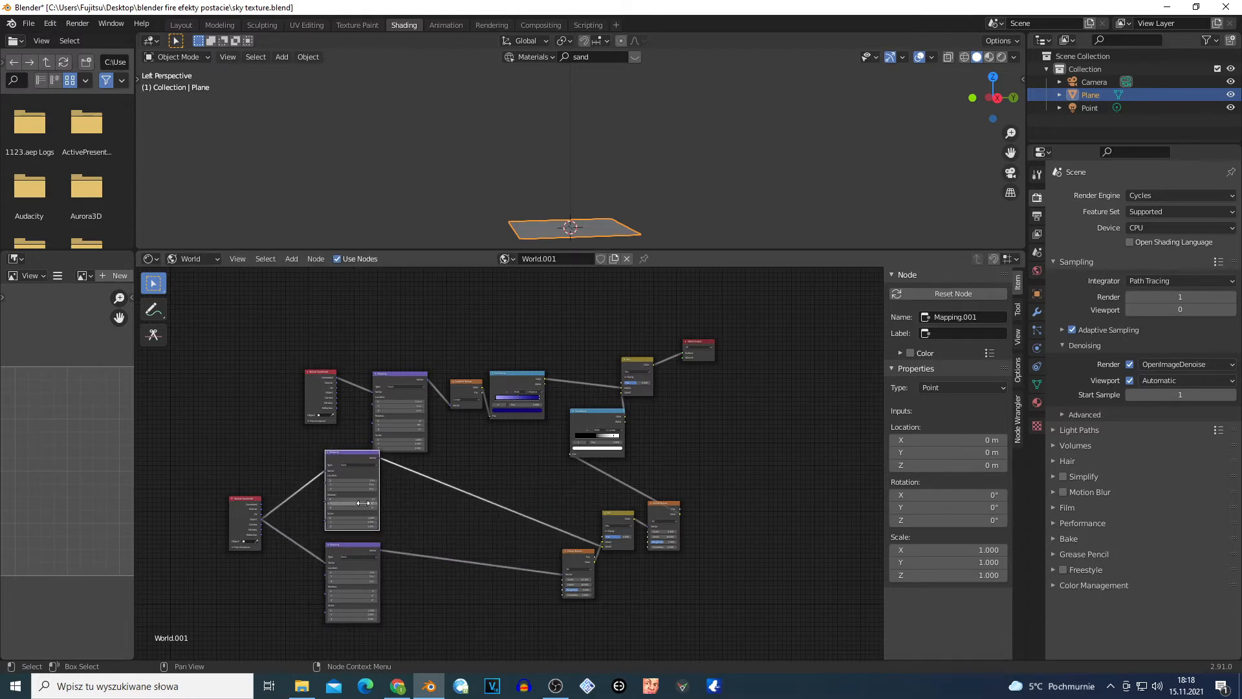
drag(356, 548, 313, 566)
drag(360, 453, 348, 484)
Bring the 12.1-scale Noise Texture and the 0.608 Mix node near the lower Mapping nodes, and place the 3.4-scale Noise Texture beside the black-and-white ColorRamp.
drag(572, 552, 421, 587)
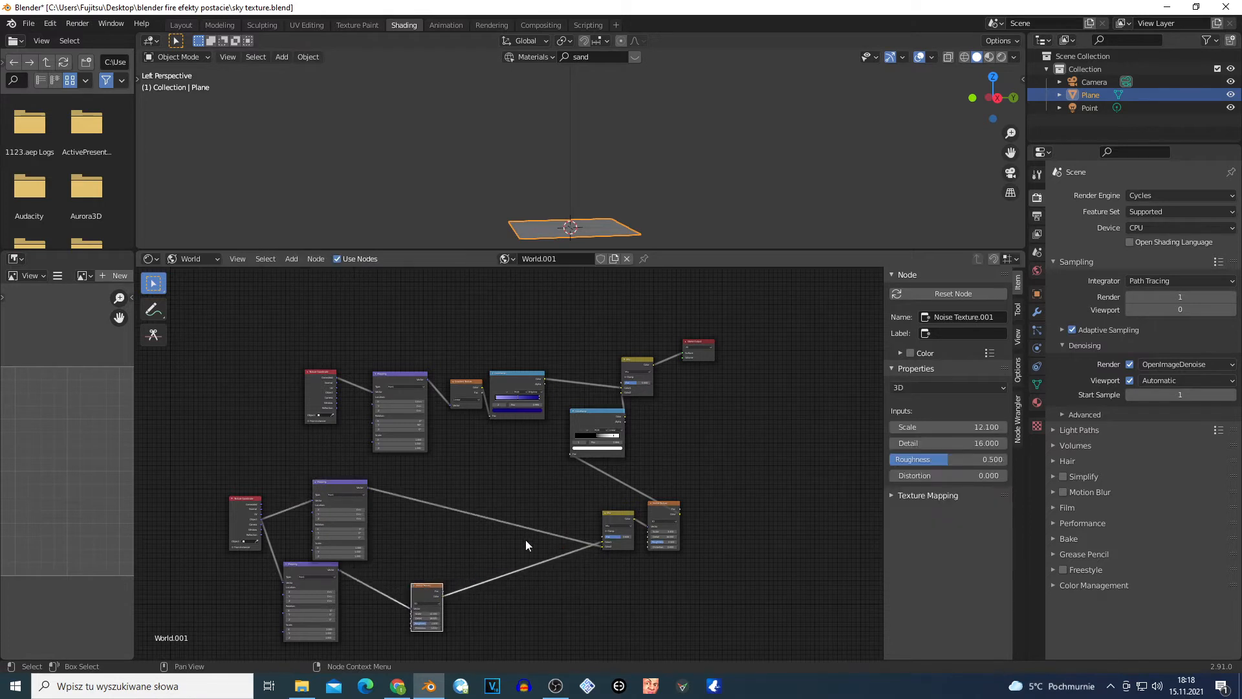
drag(609, 517, 444, 522)
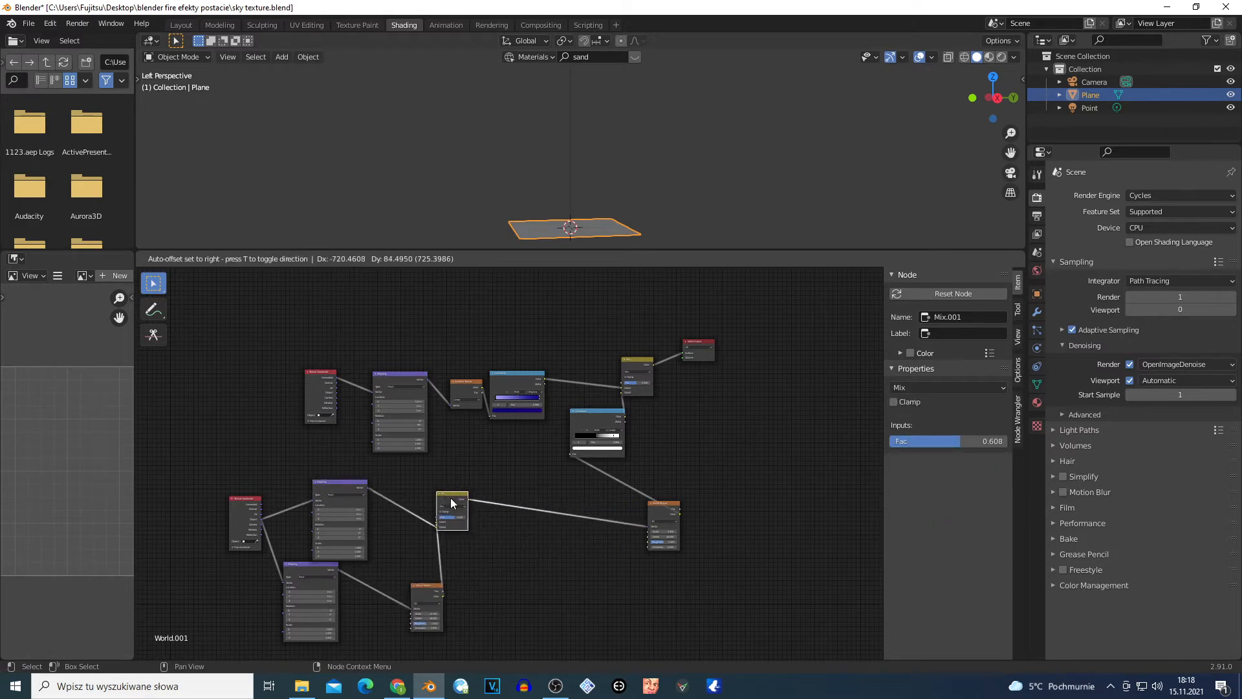
scroll(422, 514, up, 1)
scroll(363, 529, up, 1)
scroll(348, 530, down, 4)
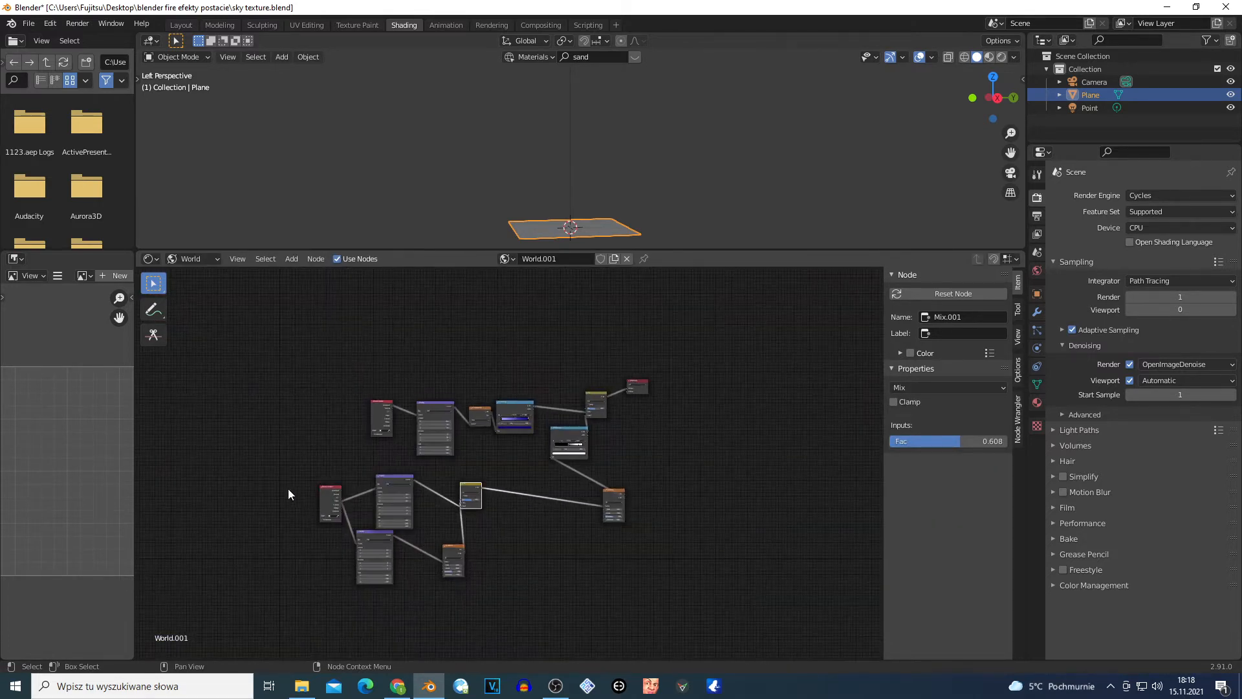
drag(284, 484, 824, 643)
drag(289, 455, 242, 485)
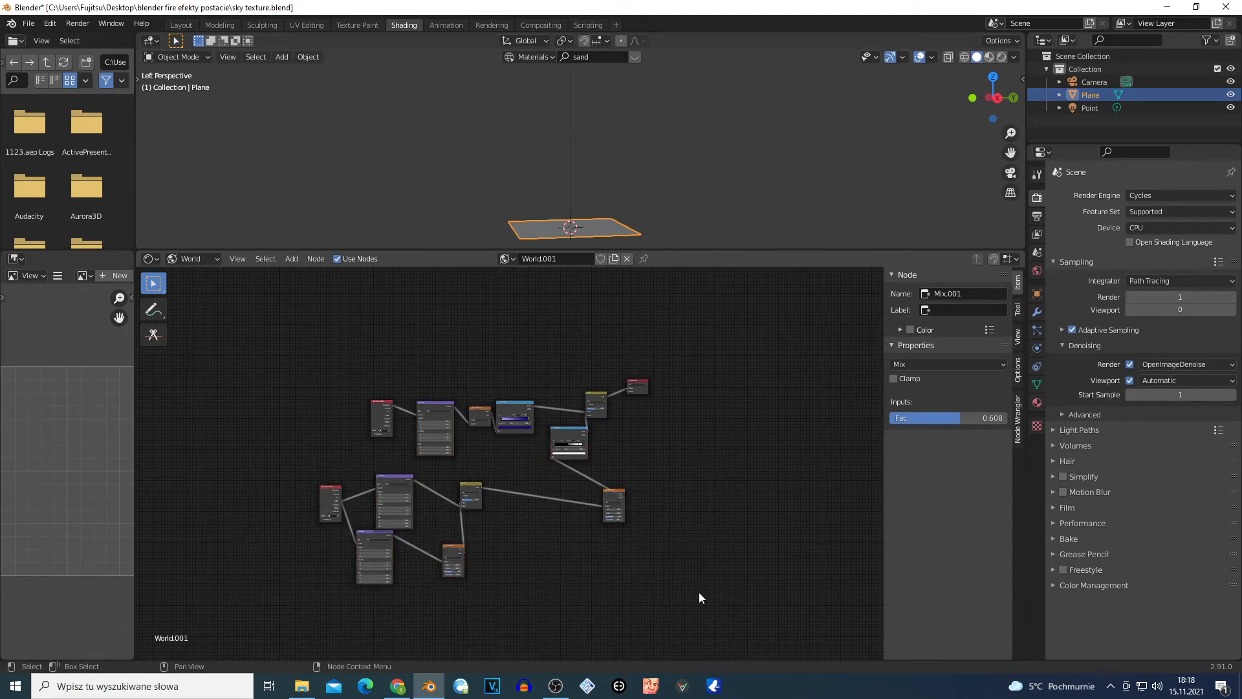
drag(616, 500, 529, 466)
Select the lower noise chain nodes as a group and move them up towards the upper Mix node.
drag(266, 454, 639, 592)
drag(257, 479, 663, 597)
drag(283, 438, 650, 617)
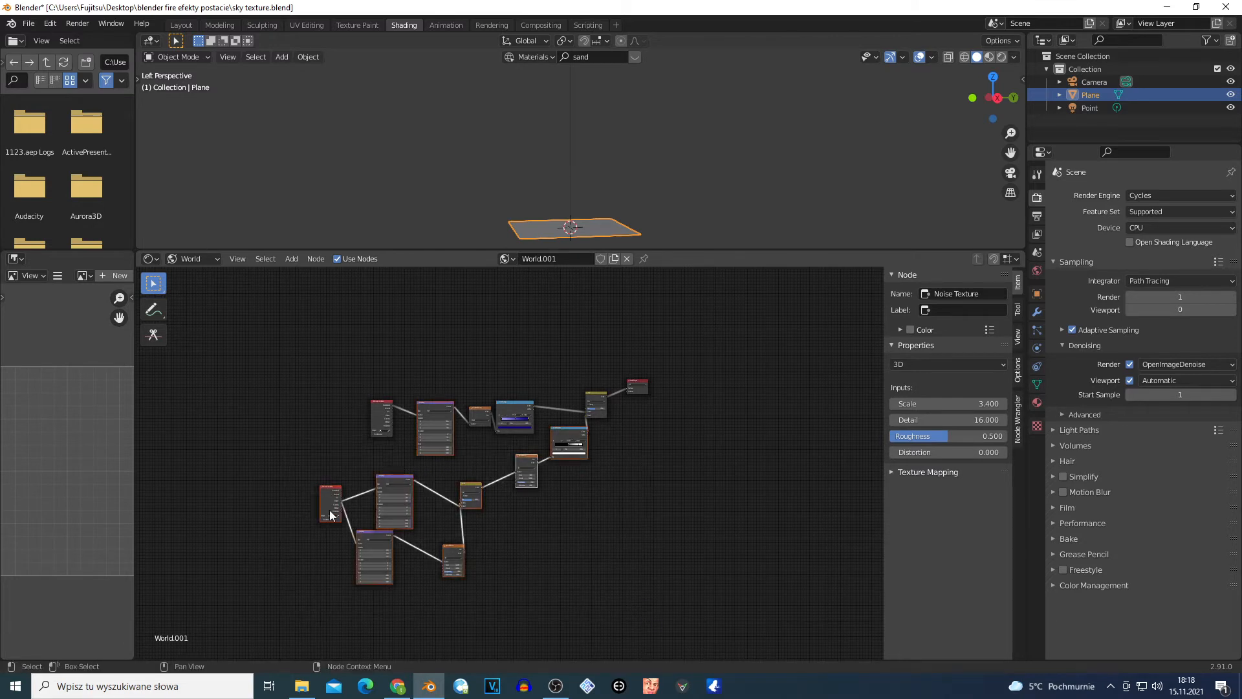
scroll(328, 514, up, 5)
scroll(362, 546, up, 3)
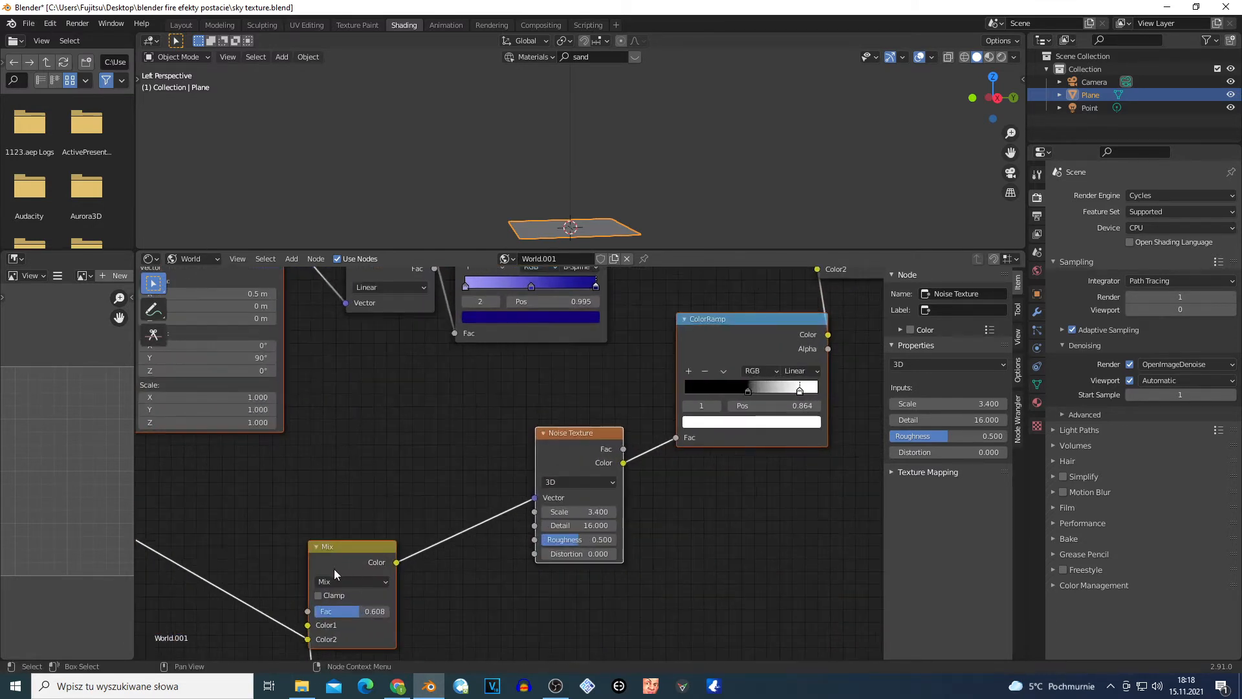
drag(334, 569, 513, 385)
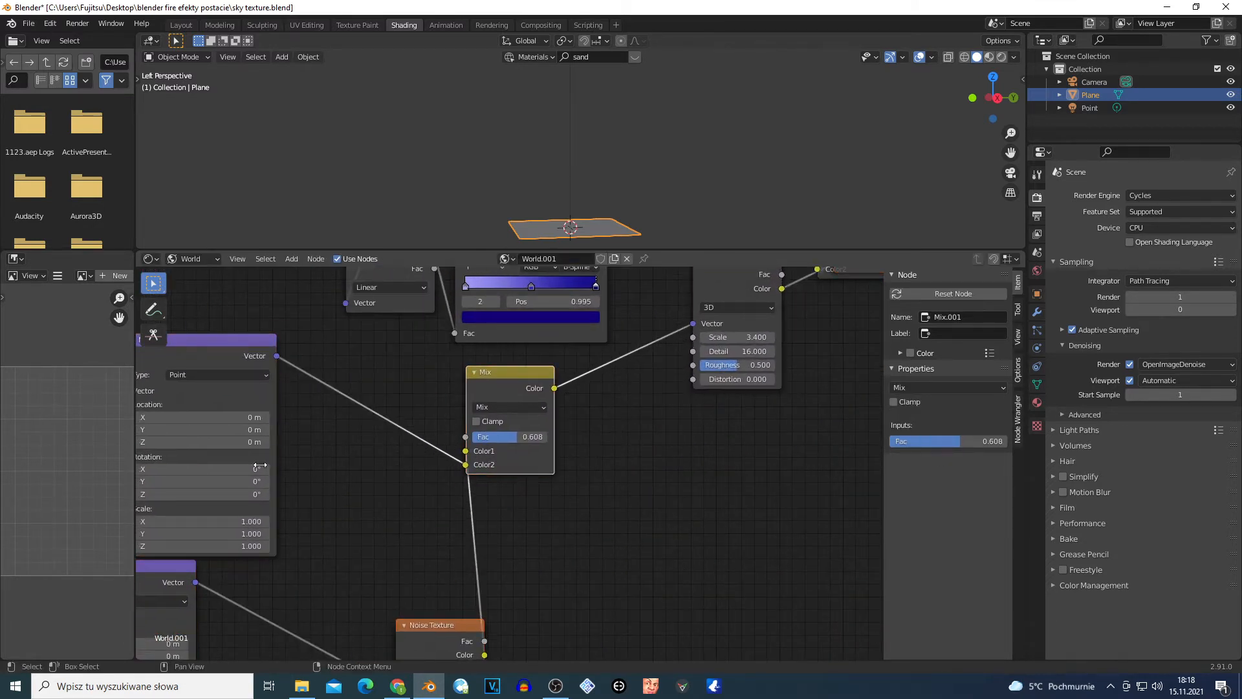
Lower the 0.608 Mix node slightly and place the 3.4-scale Noise Texture directly beside it.
scroll(167, 477, down, 1)
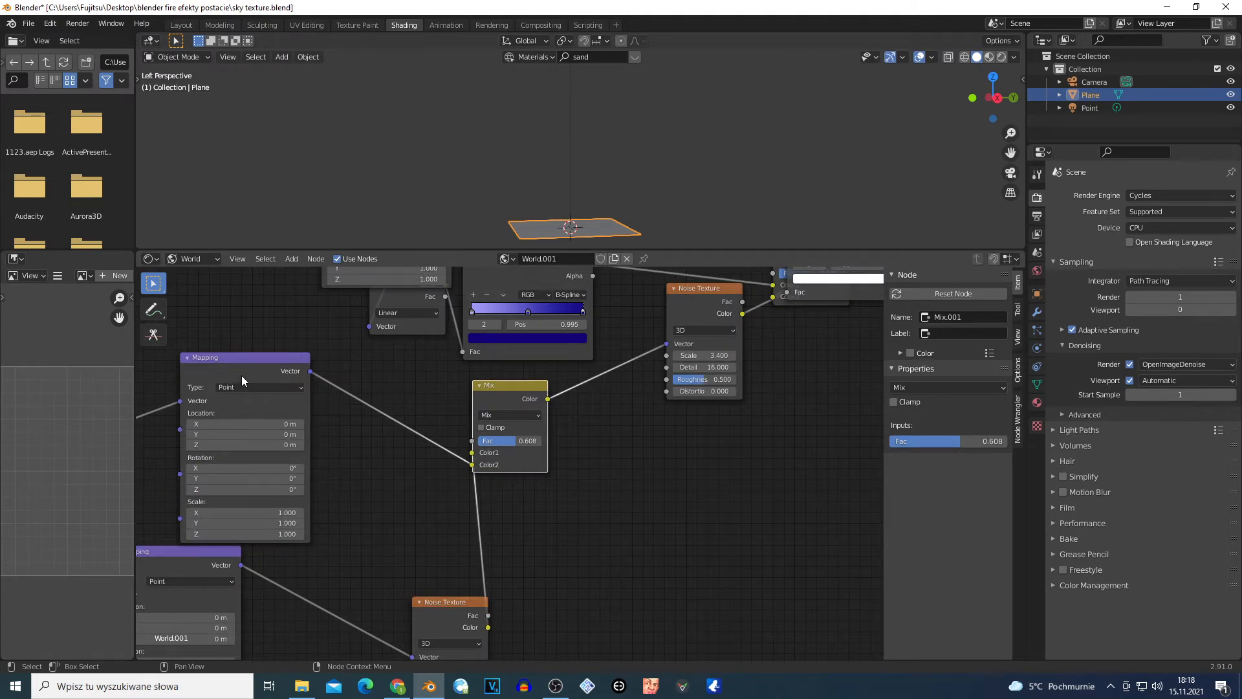
scroll(195, 453, down, 2)
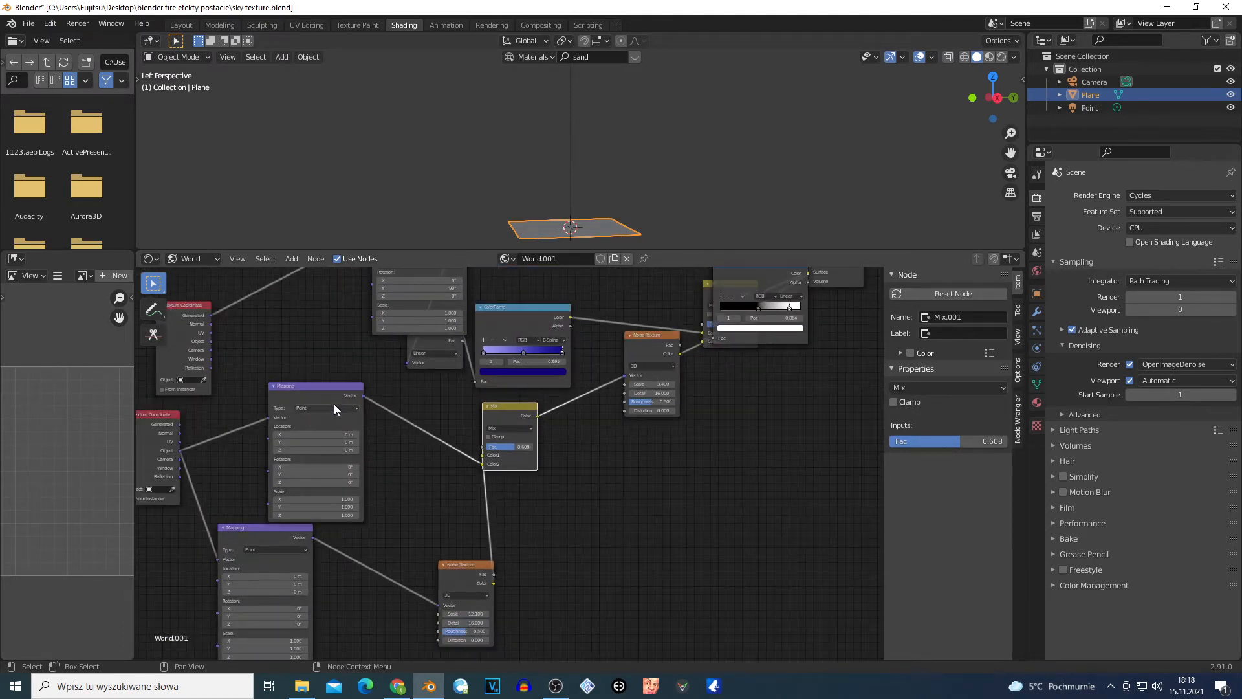
scroll(328, 401, up, 4)
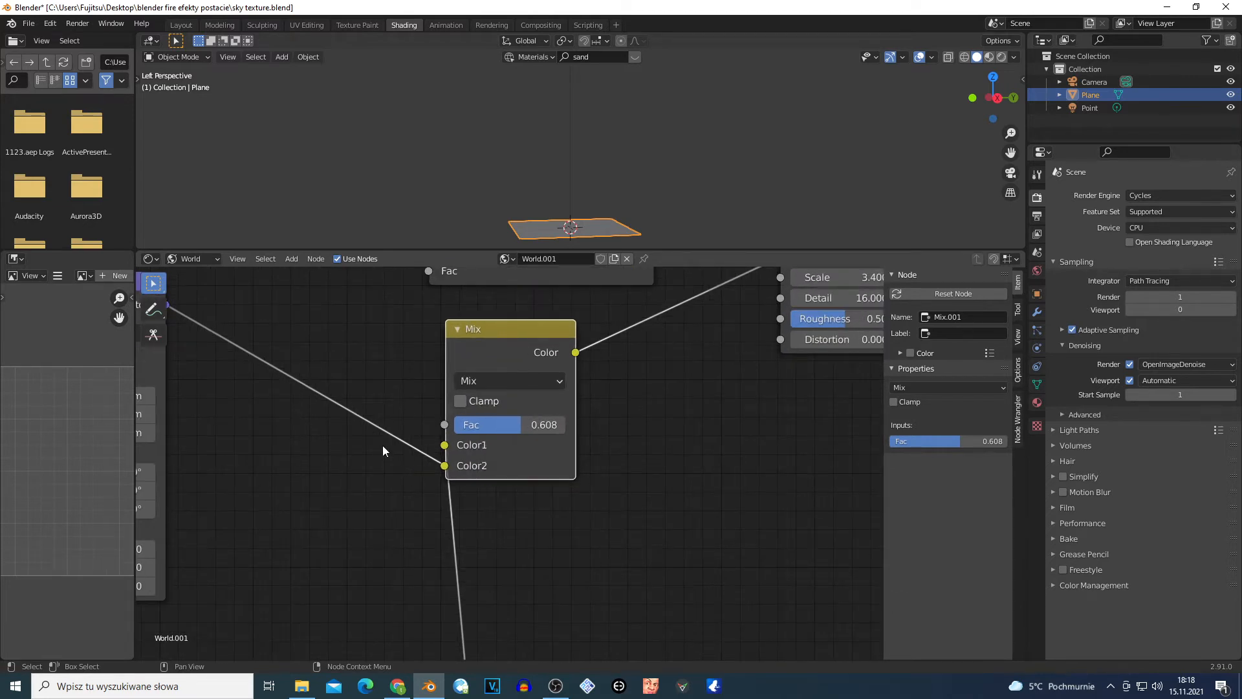
scroll(383, 445, down, 2)
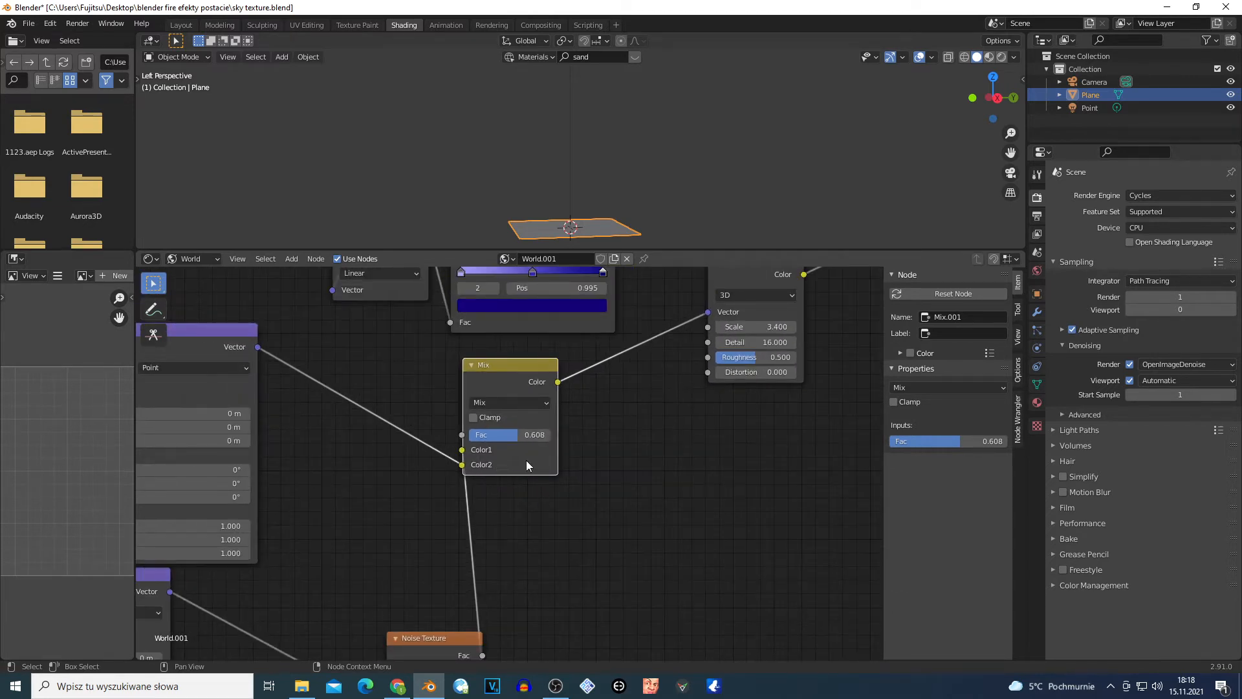
drag(523, 465, 519, 502)
scroll(586, 484, down, 1)
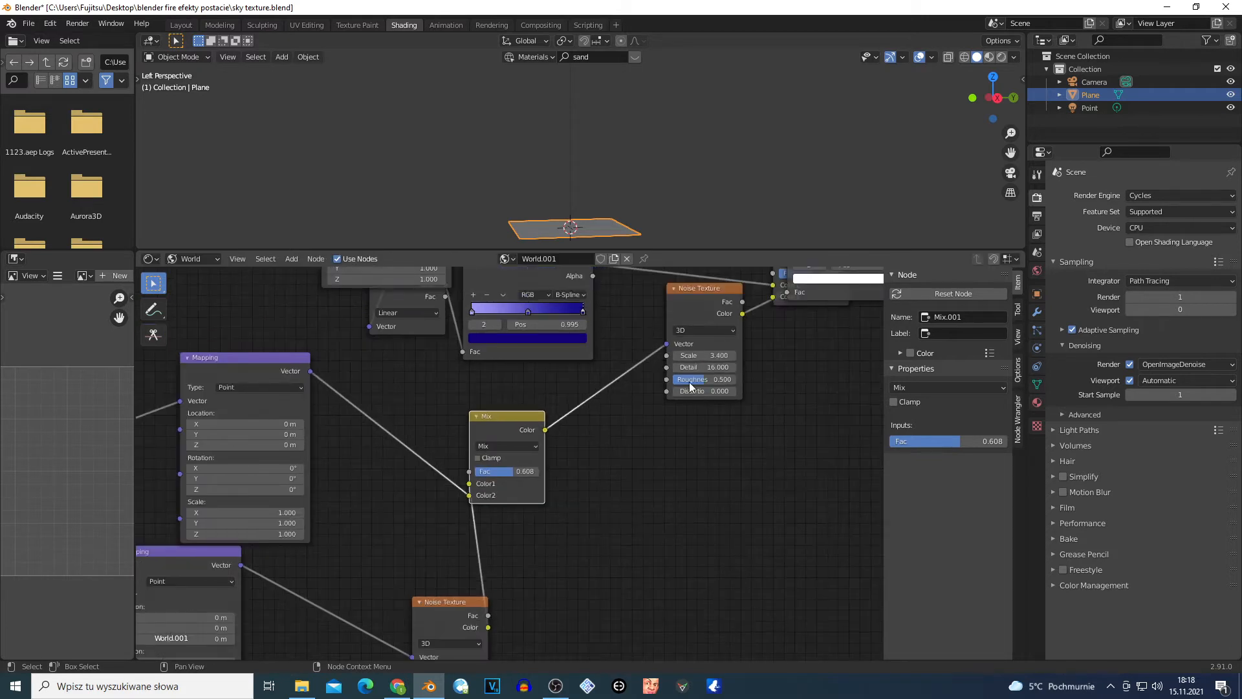
drag(690, 309, 592, 426)
Inspect the noise chain's Mix factor and the connected Noise Texture's scale, detail, roughness and distortion.
scroll(698, 476, up, 3)
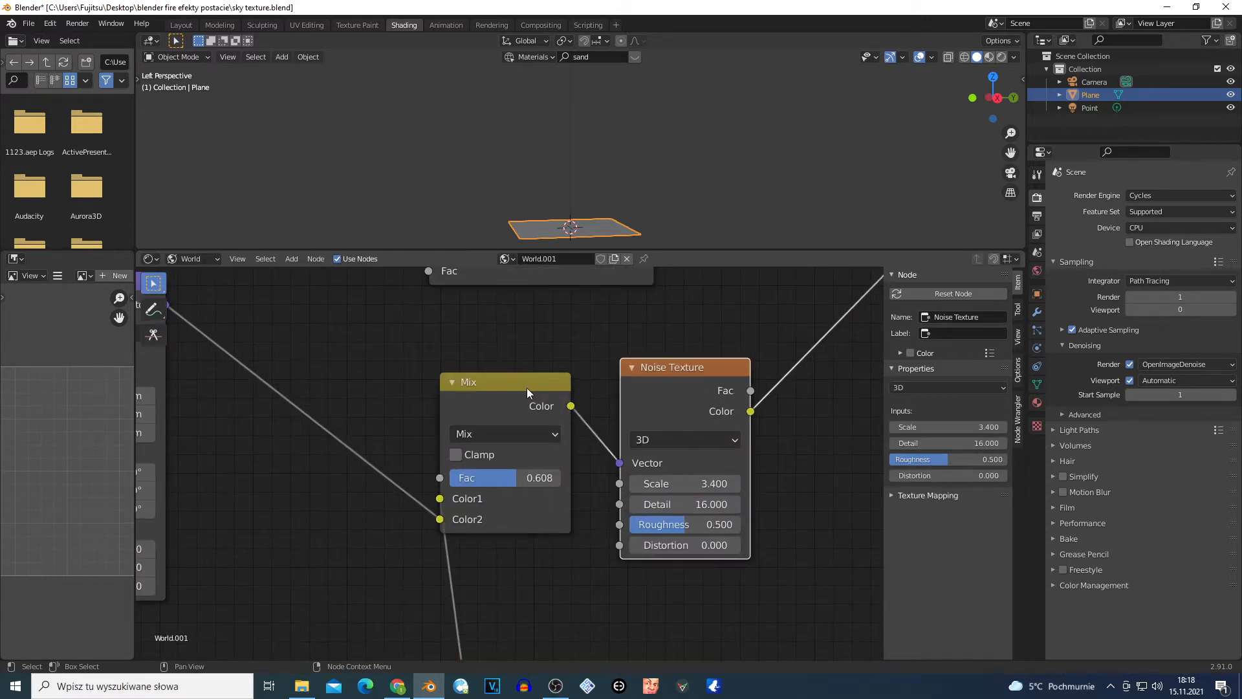
scroll(733, 479, up, 1)
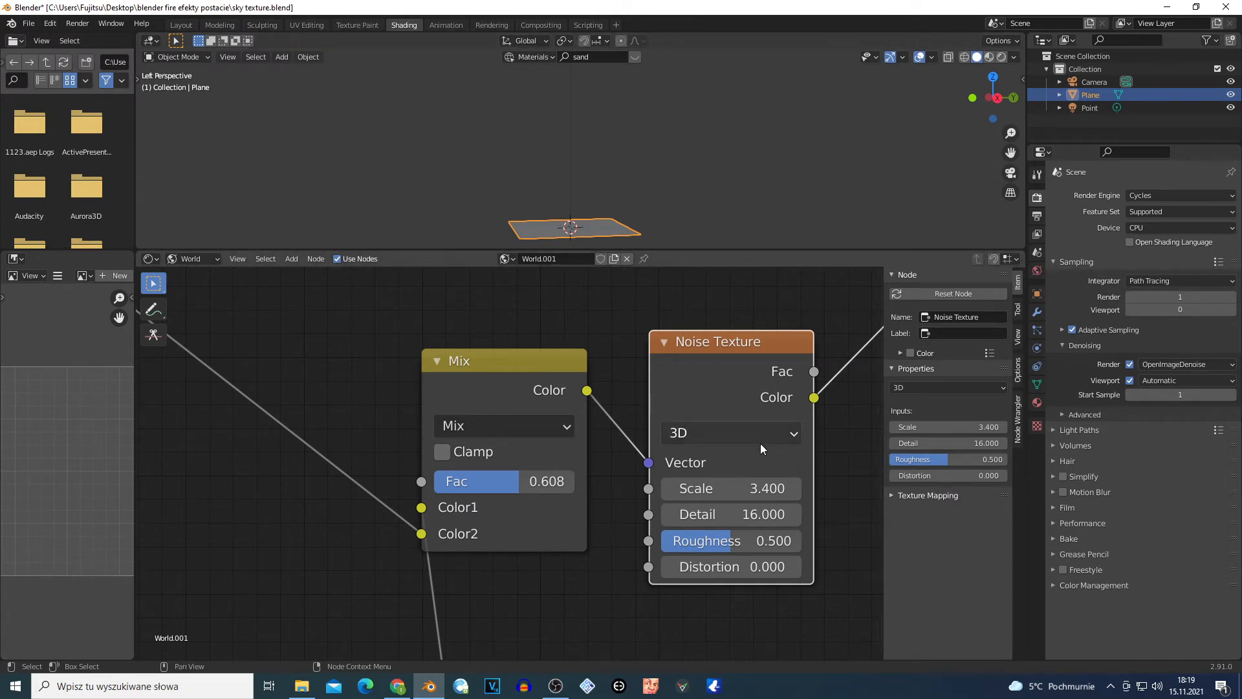
scroll(754, 499, up, 2)
scroll(751, 471, down, 3)
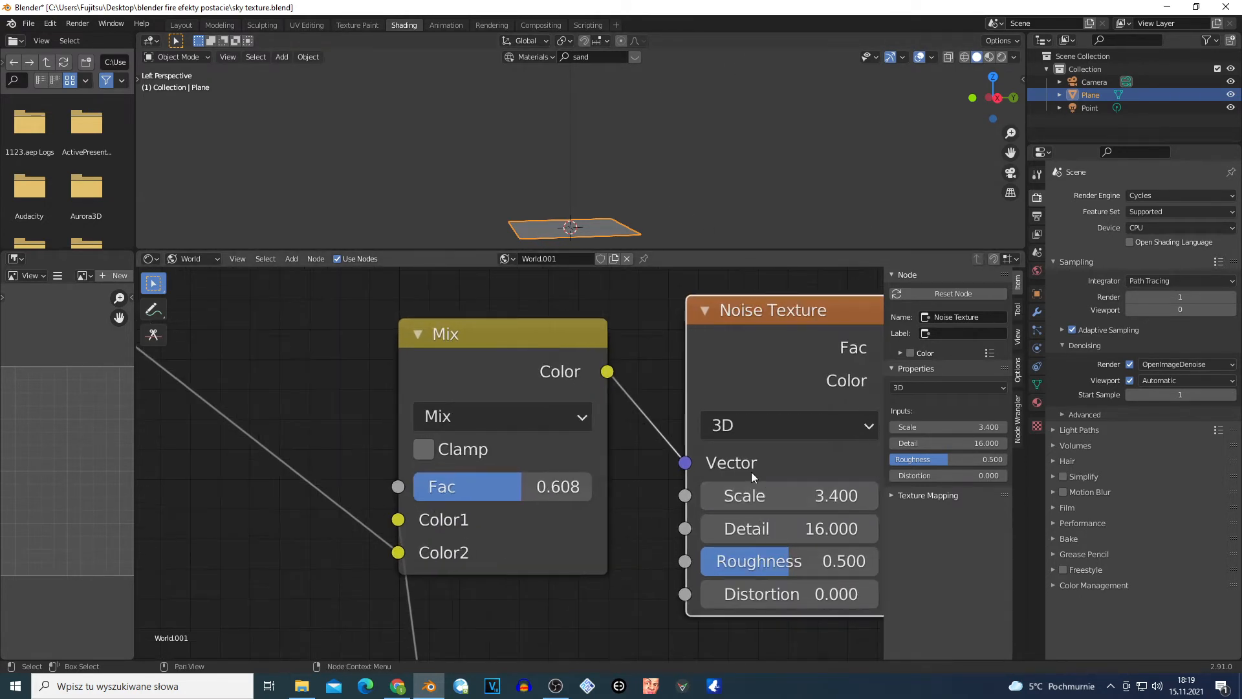
scroll(751, 501, up, 1)
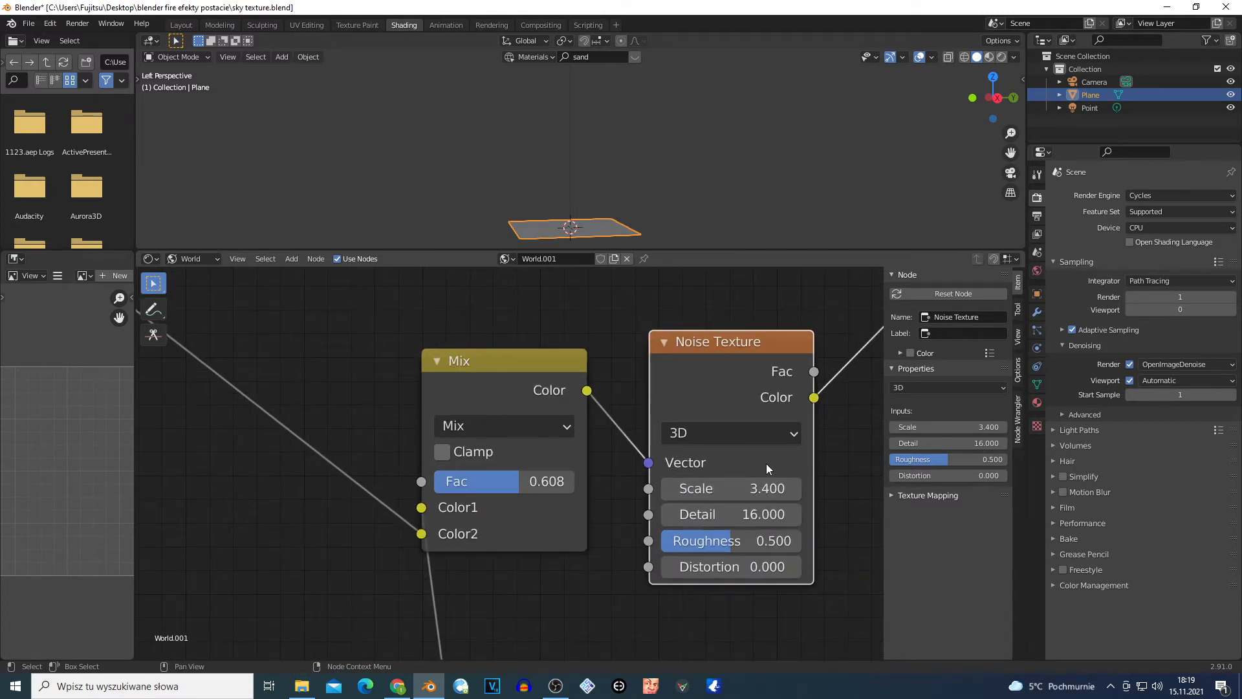
scroll(766, 463, down, 4)
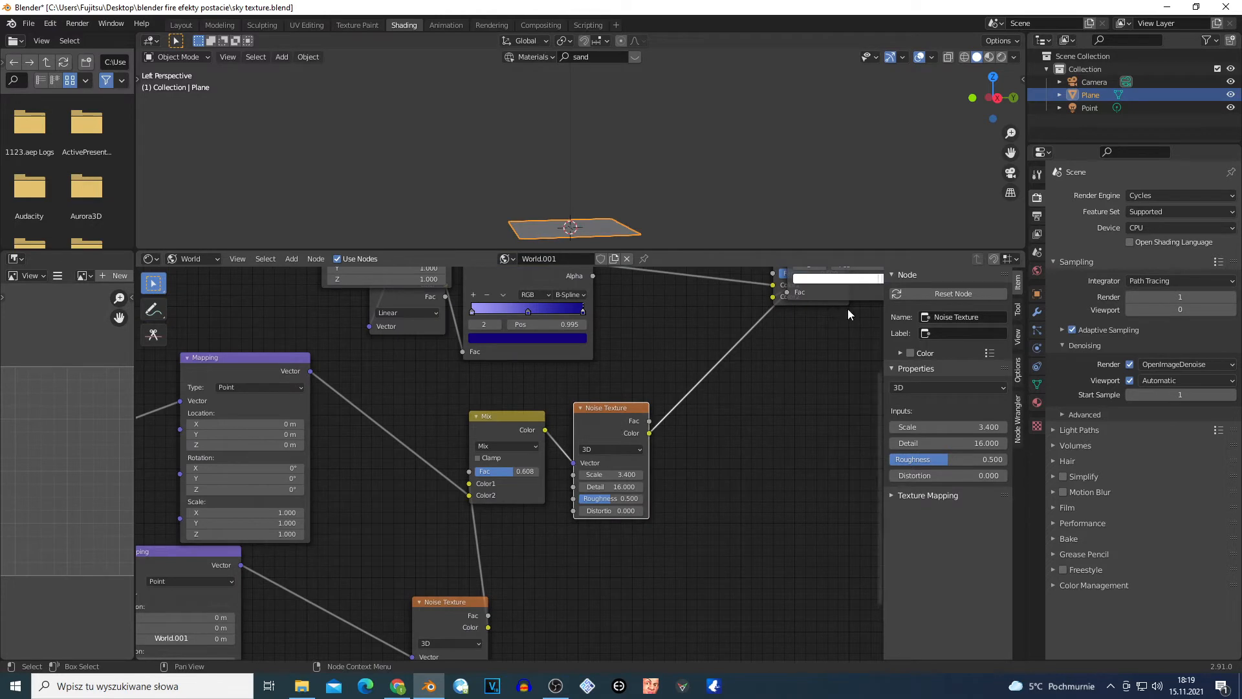
Place the black-and-white ColorRamp beside the 3.4-scale Noise Texture and move the final Mix node clear of it.
drag(825, 300, 712, 447)
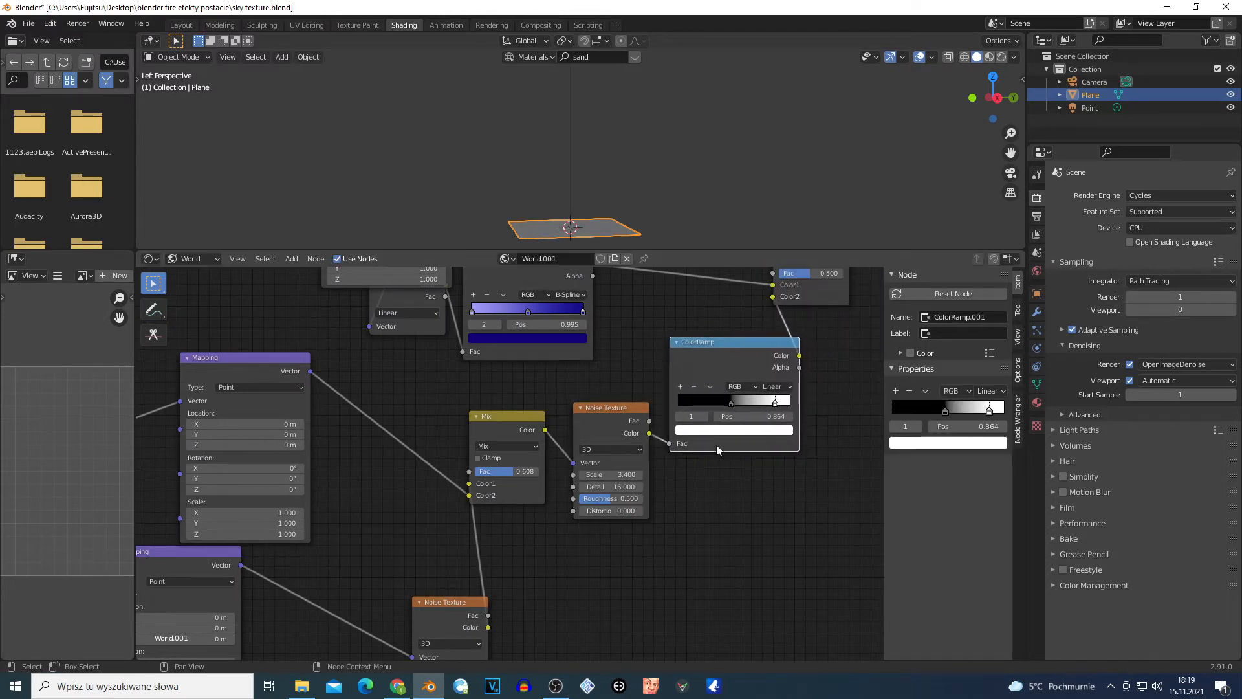
click(814, 303)
scroll(747, 383, up, 3)
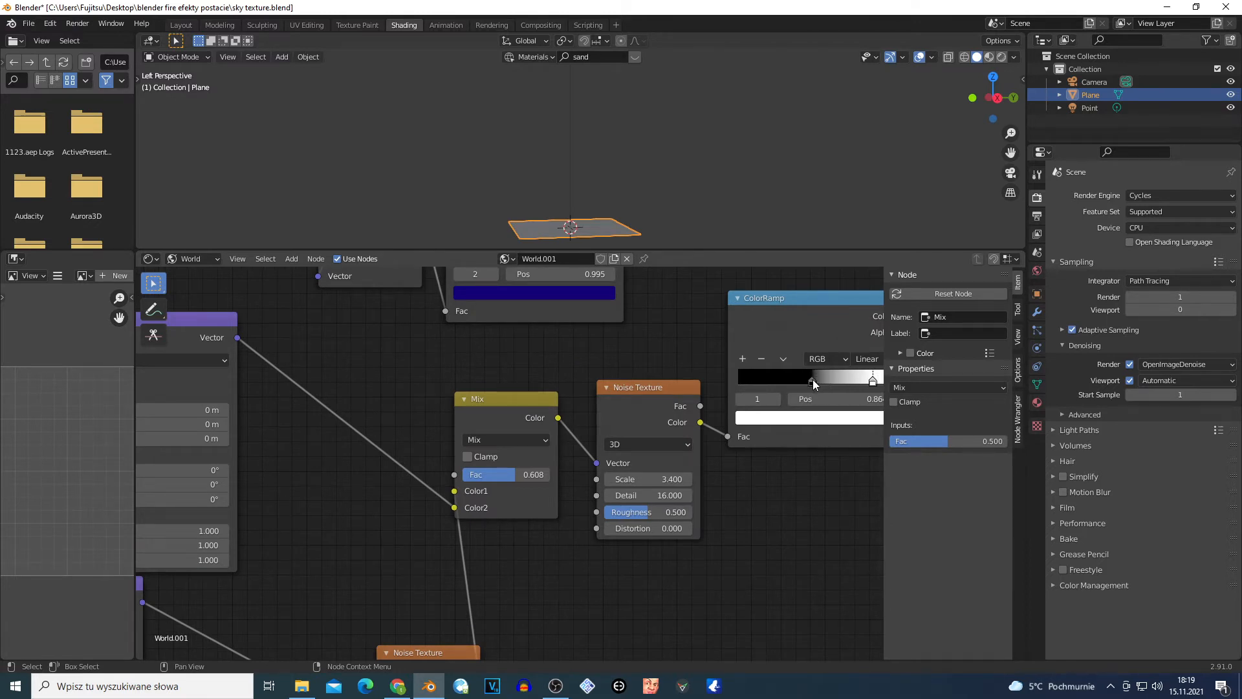
scroll(819, 391, down, 3)
drag(819, 331, 851, 349)
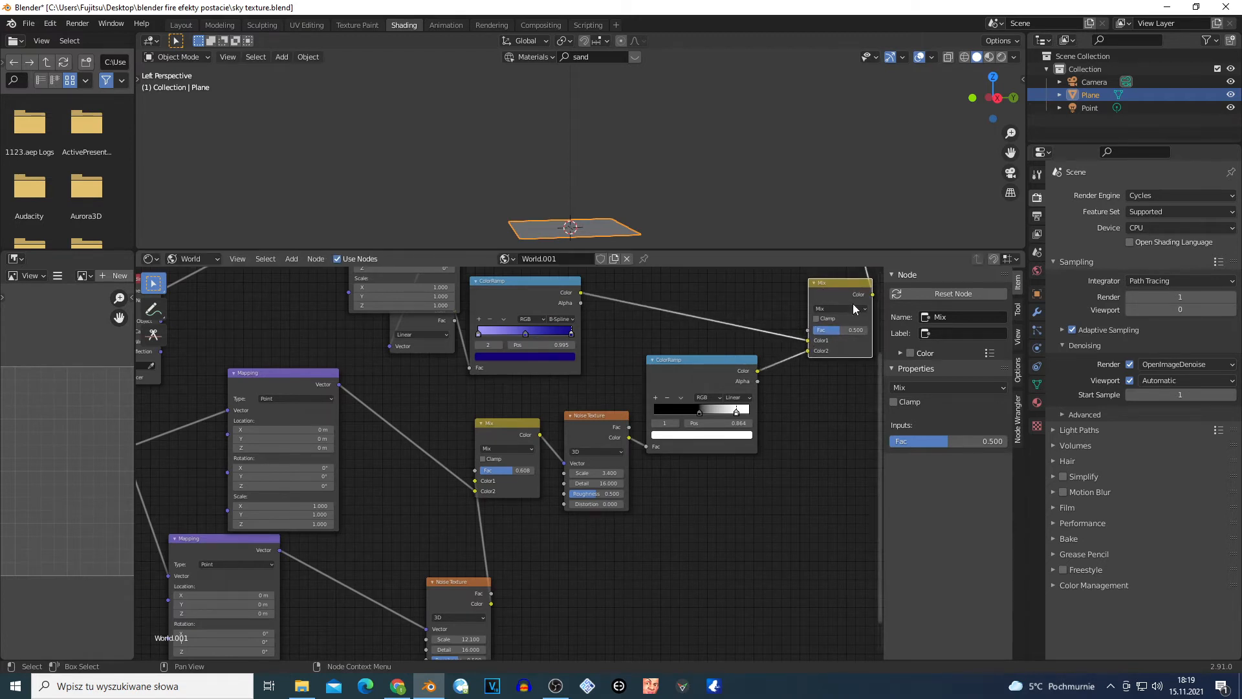
Raise the blue ColorRamp and Gradient Texture above the noise chain, and move the World Output further beyond the final Mix node.
drag(507, 322, 607, 294)
scroll(562, 332, down, 2)
drag(448, 382, 512, 328)
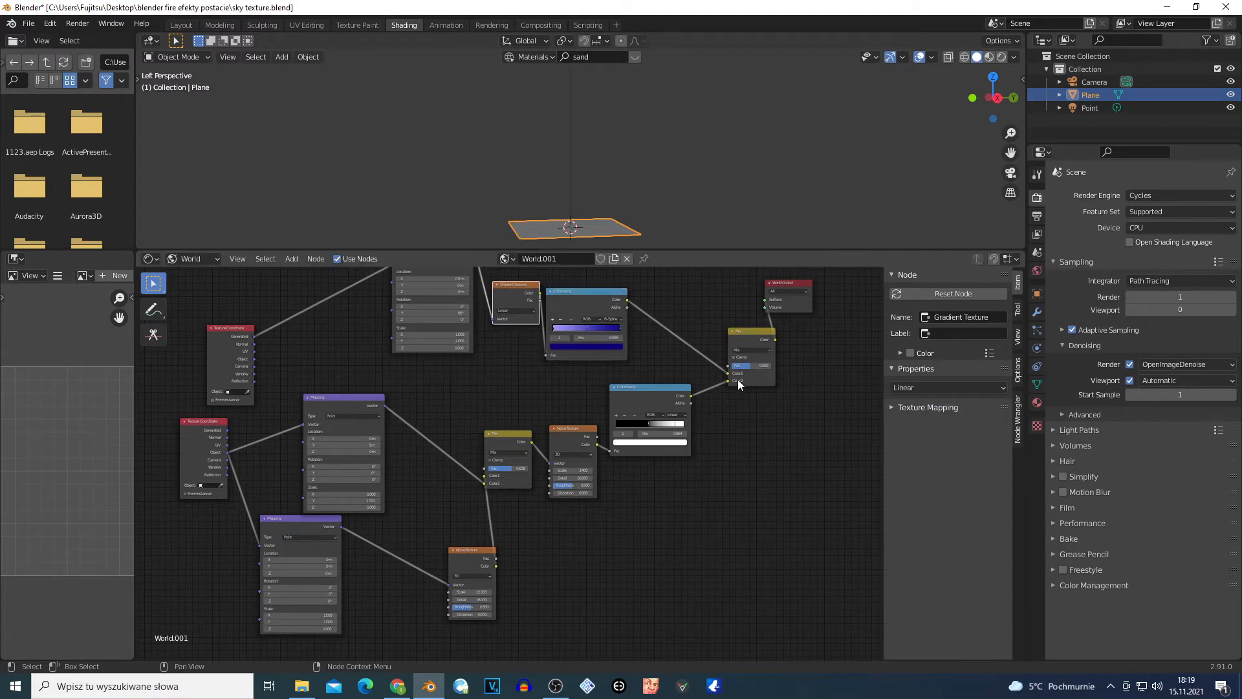
drag(786, 282, 819, 282)
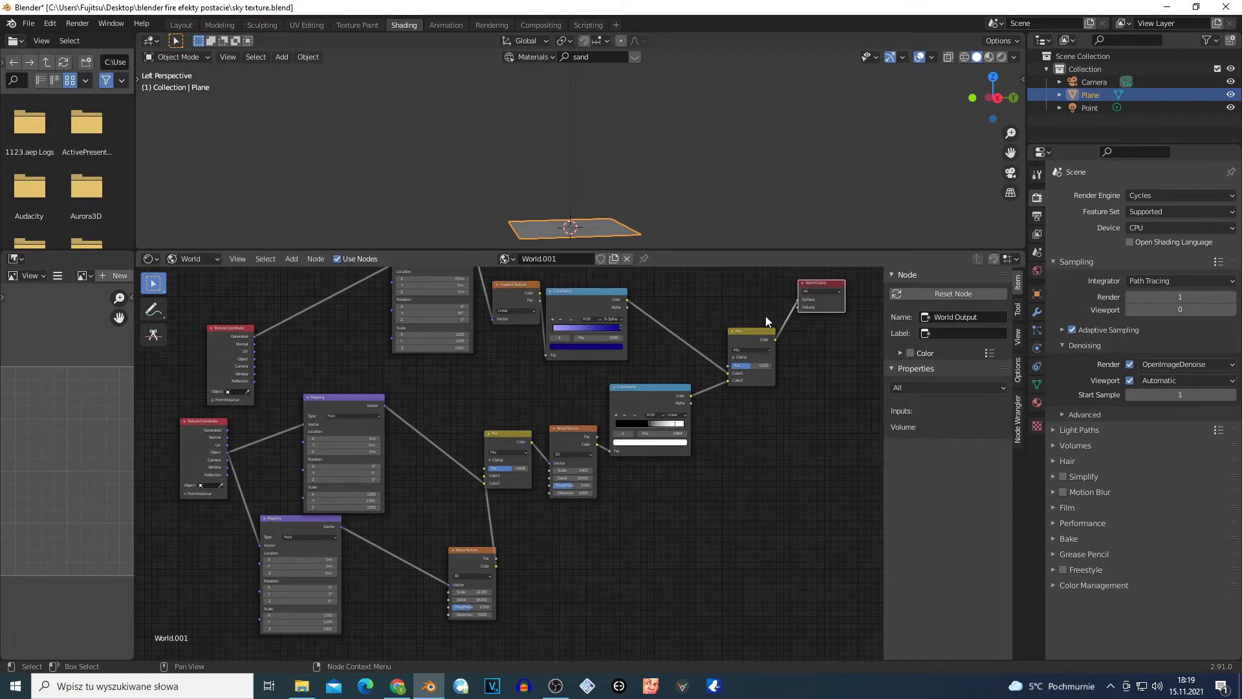
Spread the noise chain's two Mapping nodes apart and move the 12.1-scale Noise Texture up between them and the Mix node.
scroll(367, 541, up, 2)
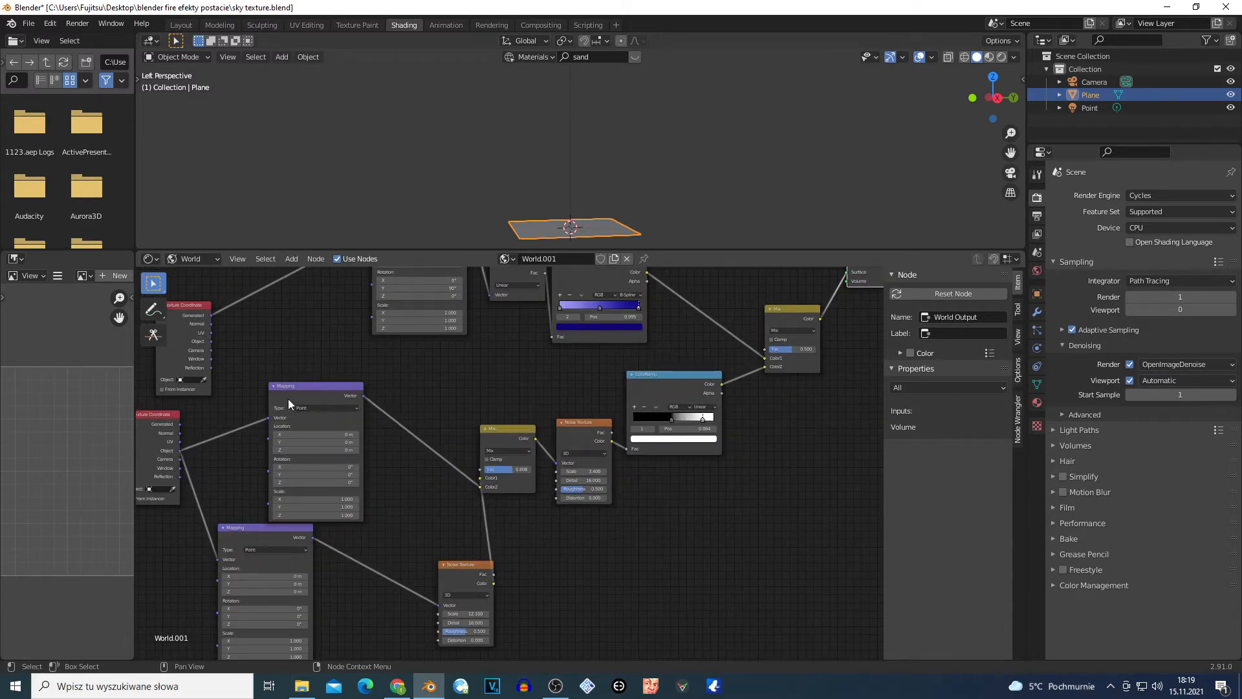
drag(288, 403, 302, 374)
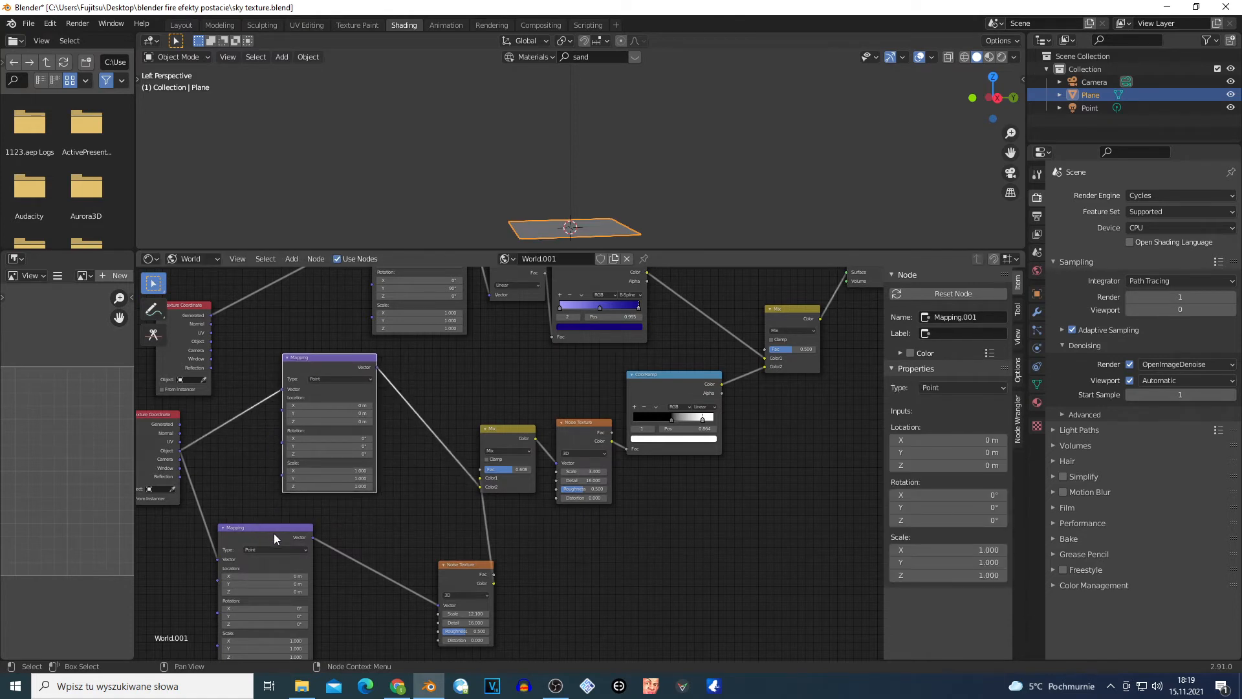
drag(273, 533, 302, 528)
drag(465, 568, 416, 473)
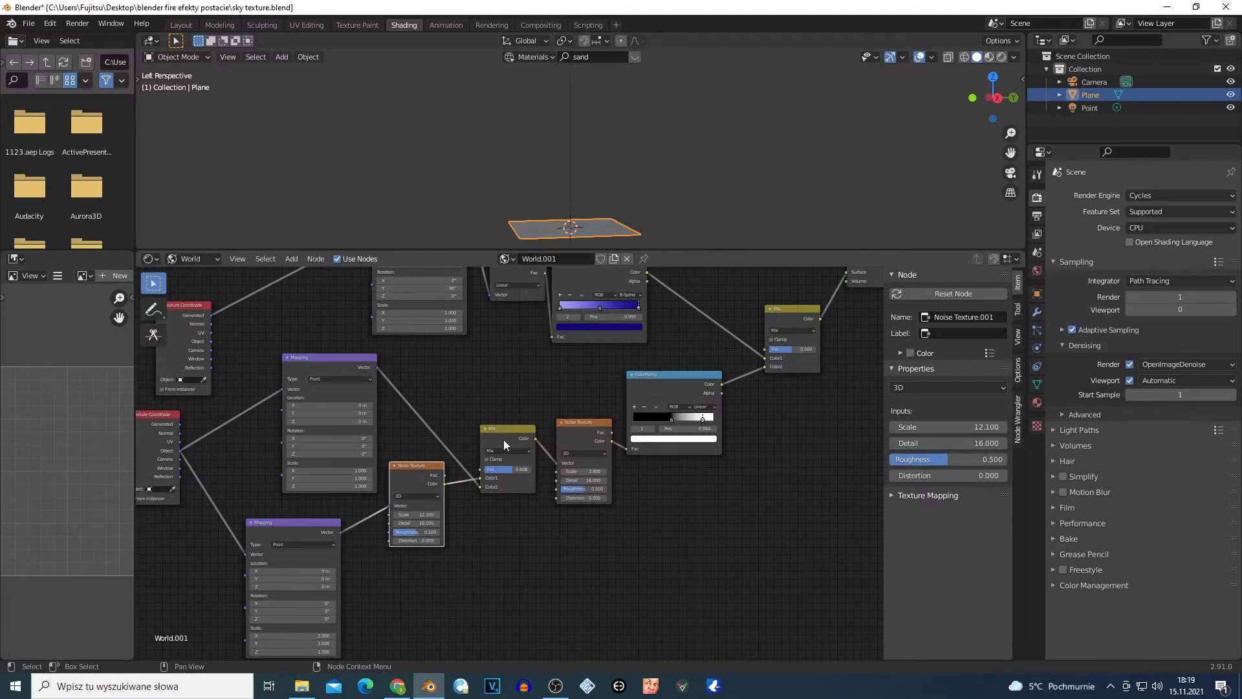
Raise the 0.608 Mix node and both Noise Textures, keeping the 3.4-scale one close beside the Mix node.
drag(503, 440, 515, 403)
drag(580, 432, 588, 392)
scroll(582, 443, up, 2)
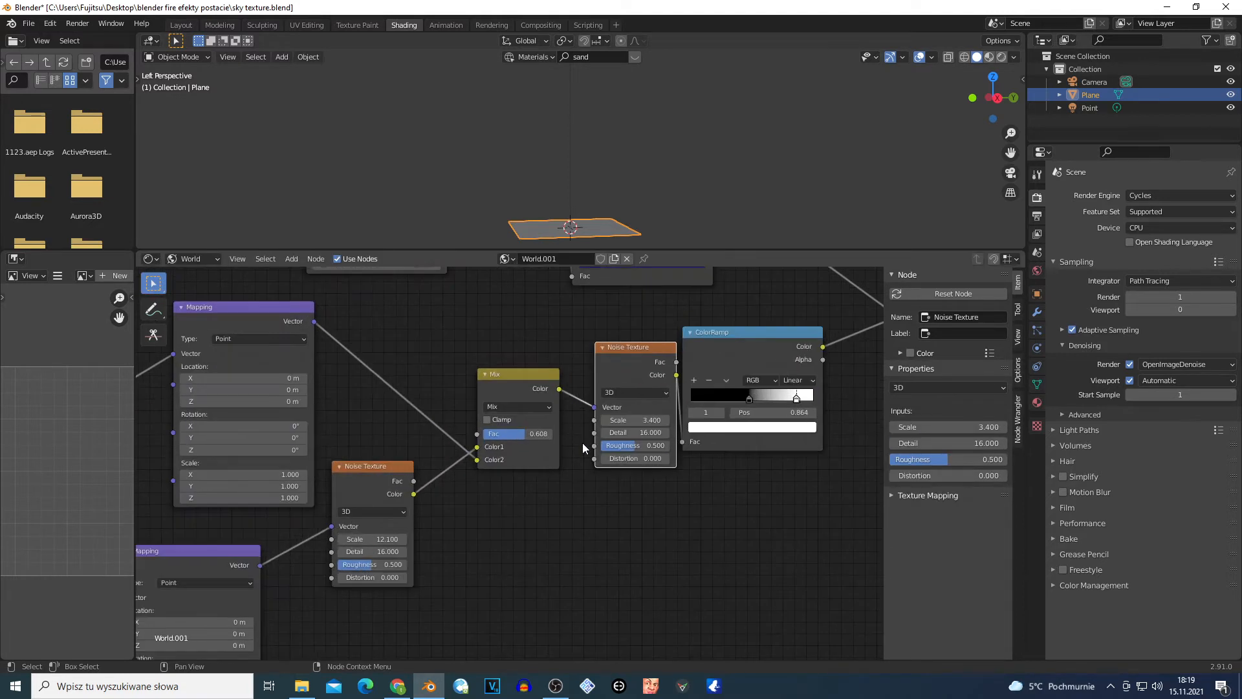
scroll(582, 443, up, 2)
drag(720, 310, 656, 323)
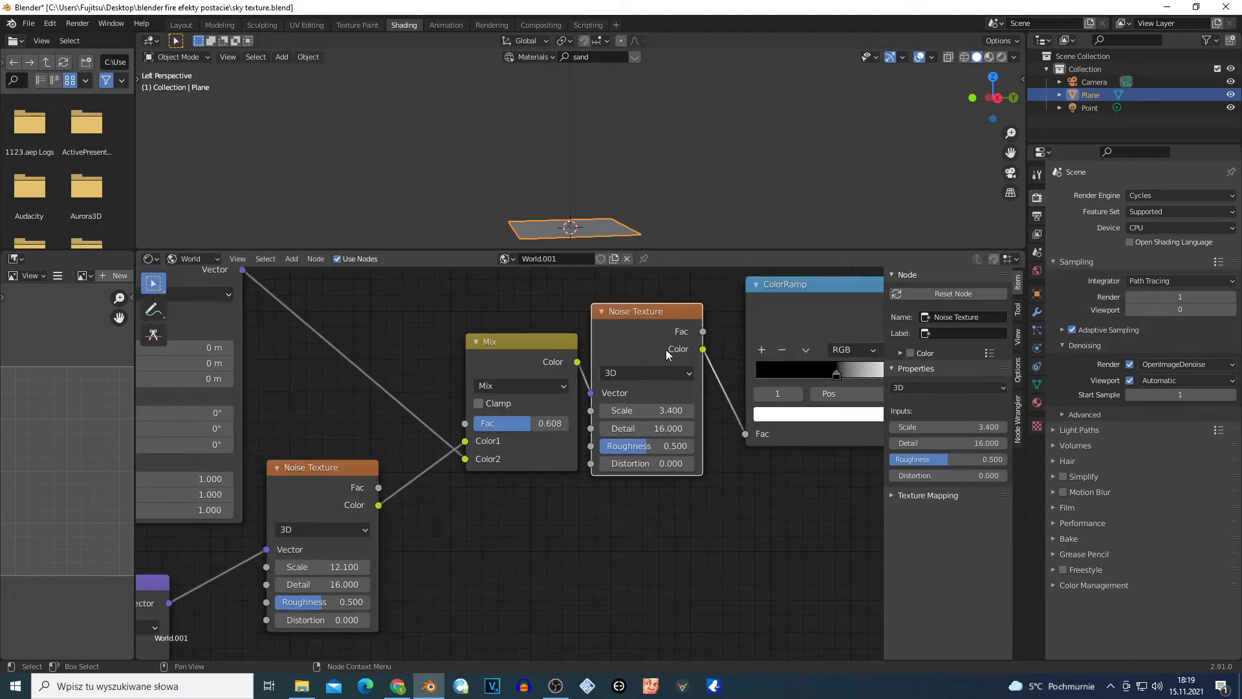
scroll(620, 367, up, 2)
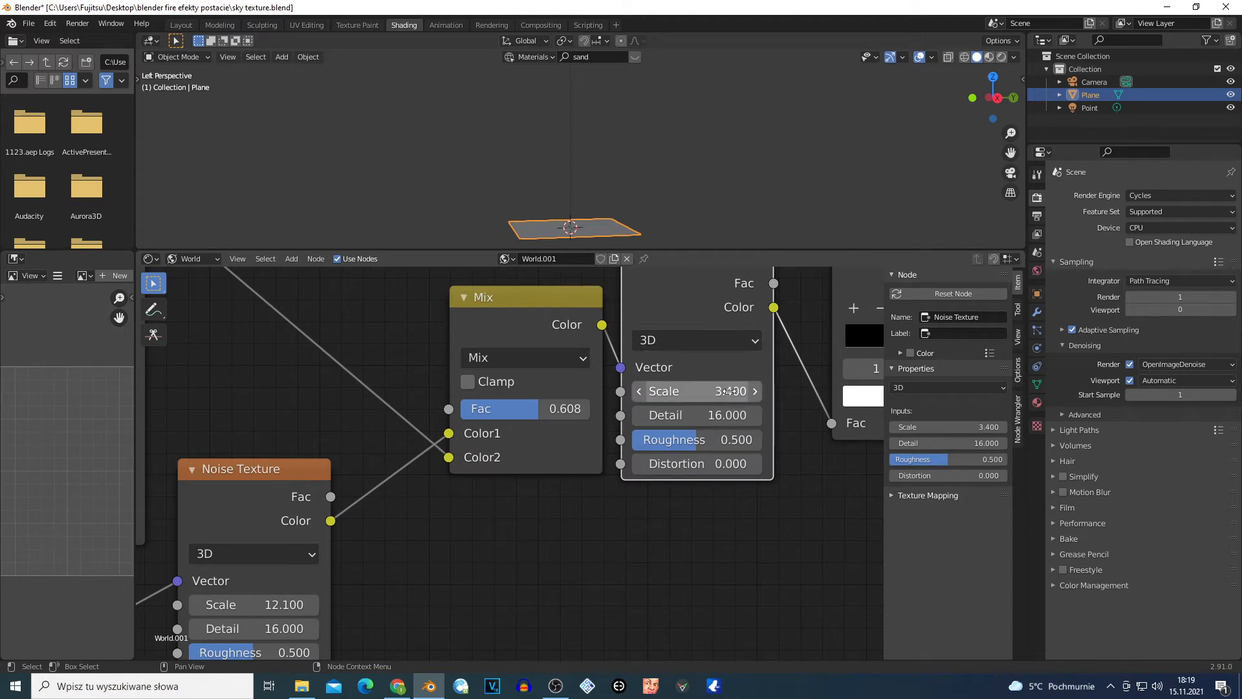
drag(262, 513, 266, 470)
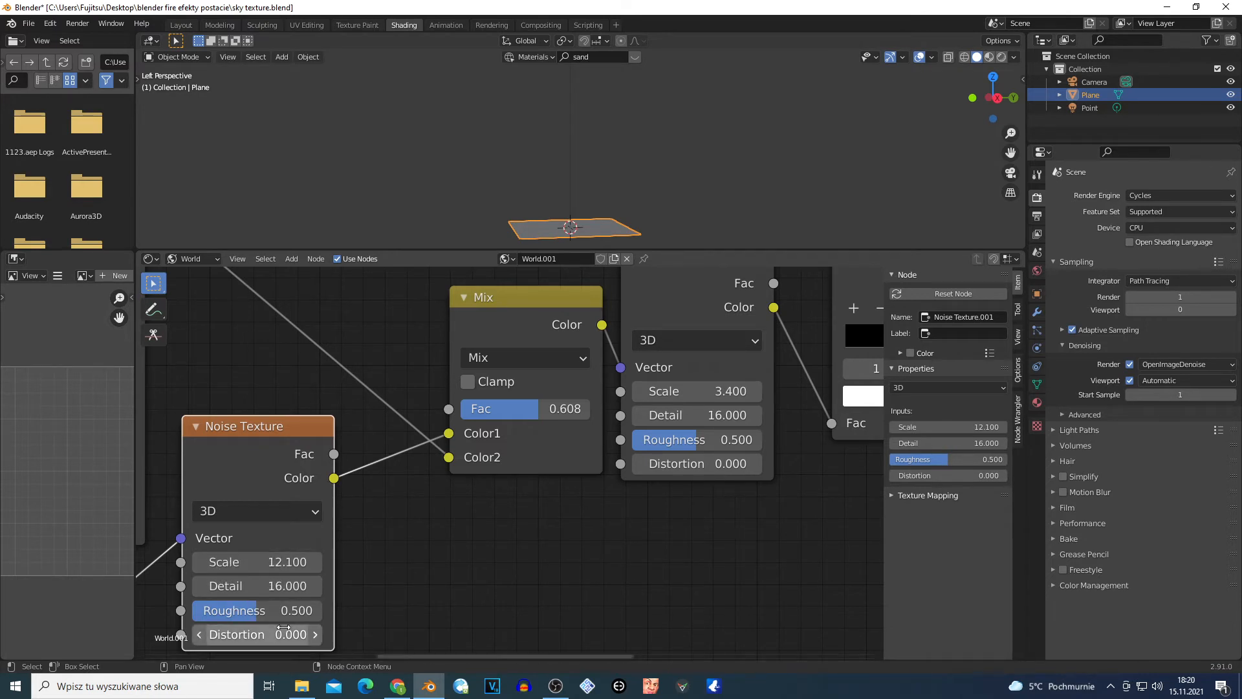
Review the lower Texture Coordinate's links to the noise chain and select the lower Mapping node to show its settings.
scroll(272, 580, down, 6)
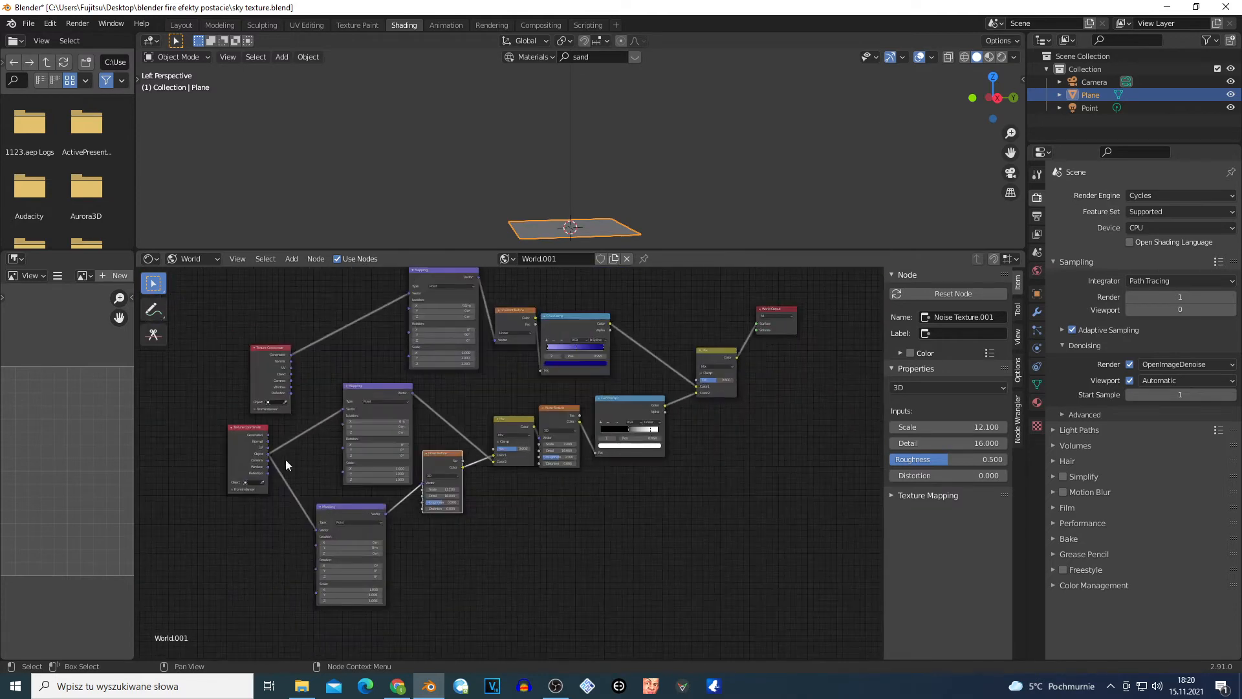
click(250, 454)
scroll(240, 469, up, 1)
scroll(192, 475, up, 1)
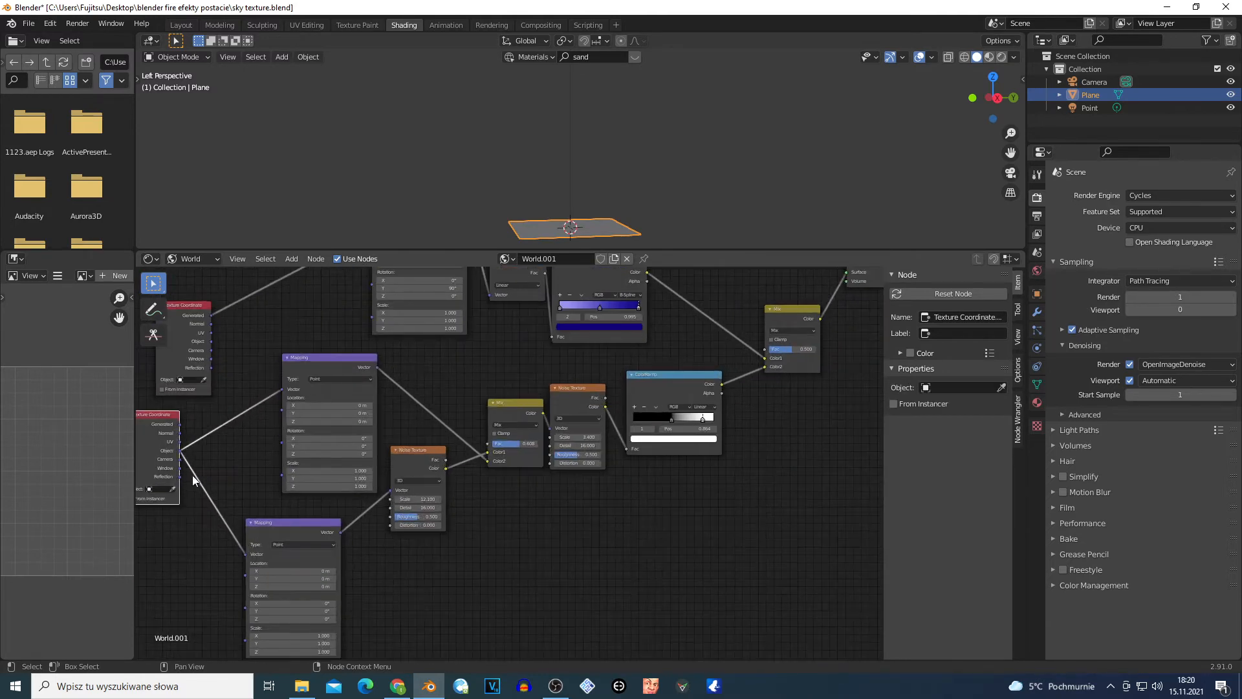
click(290, 535)
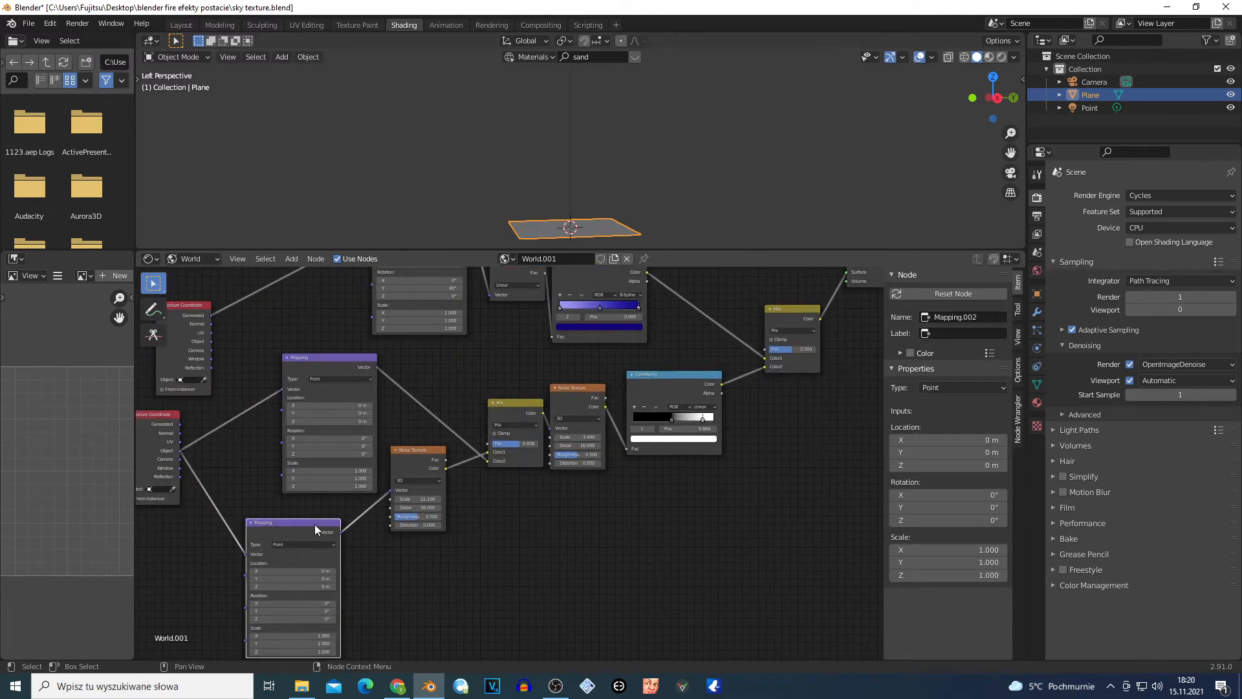
Move the 0.608 Mix node away from the 3.4-scale Noise Texture, closer to the 12.1-scale one.
scroll(315, 524, up, 2)
scroll(224, 556, up, 1)
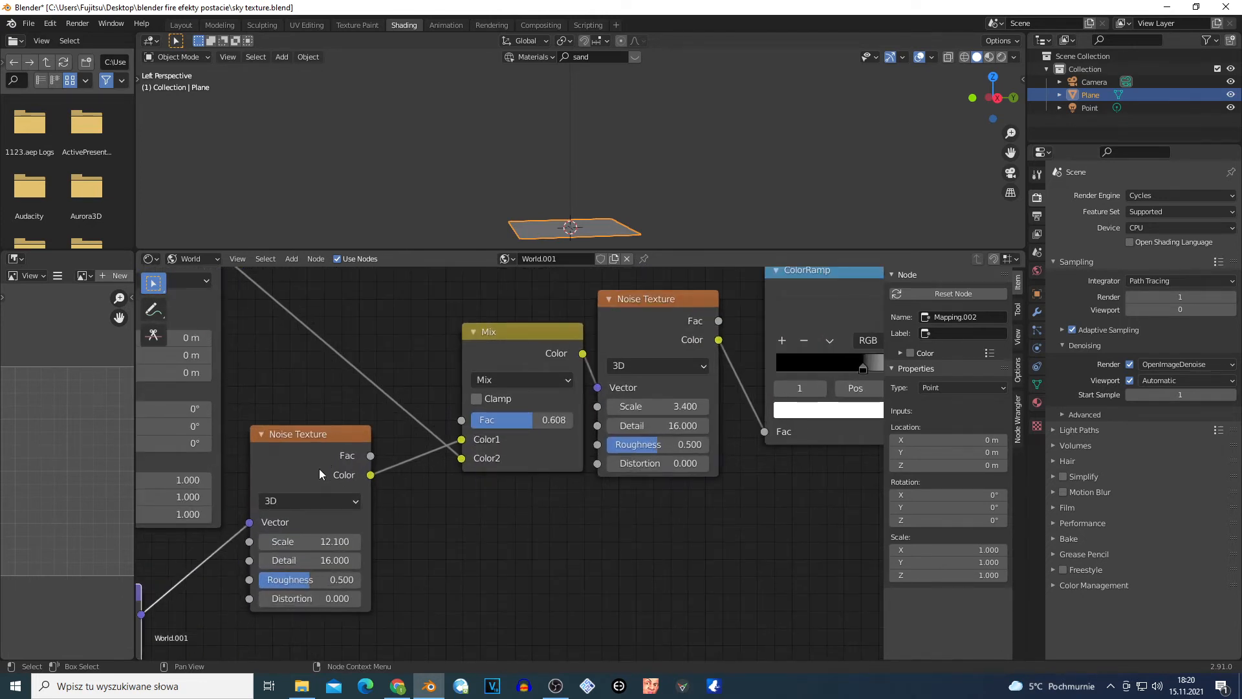
scroll(319, 469, up, 1)
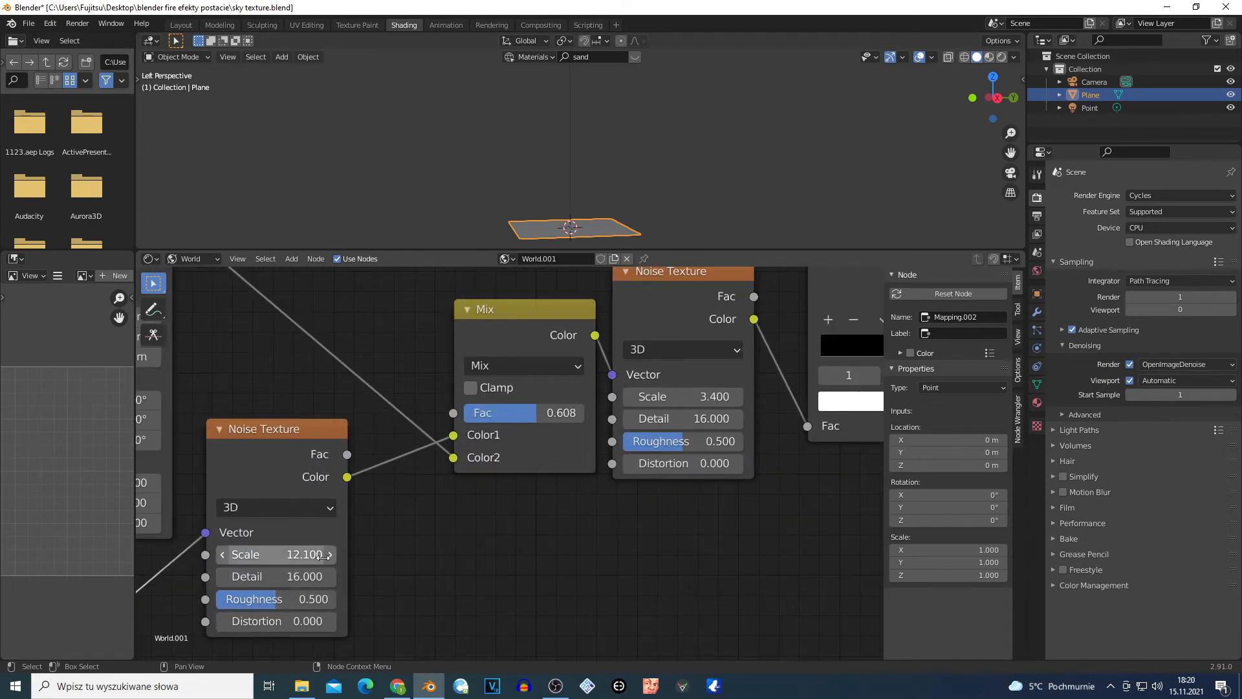
scroll(275, 581, up, 1)
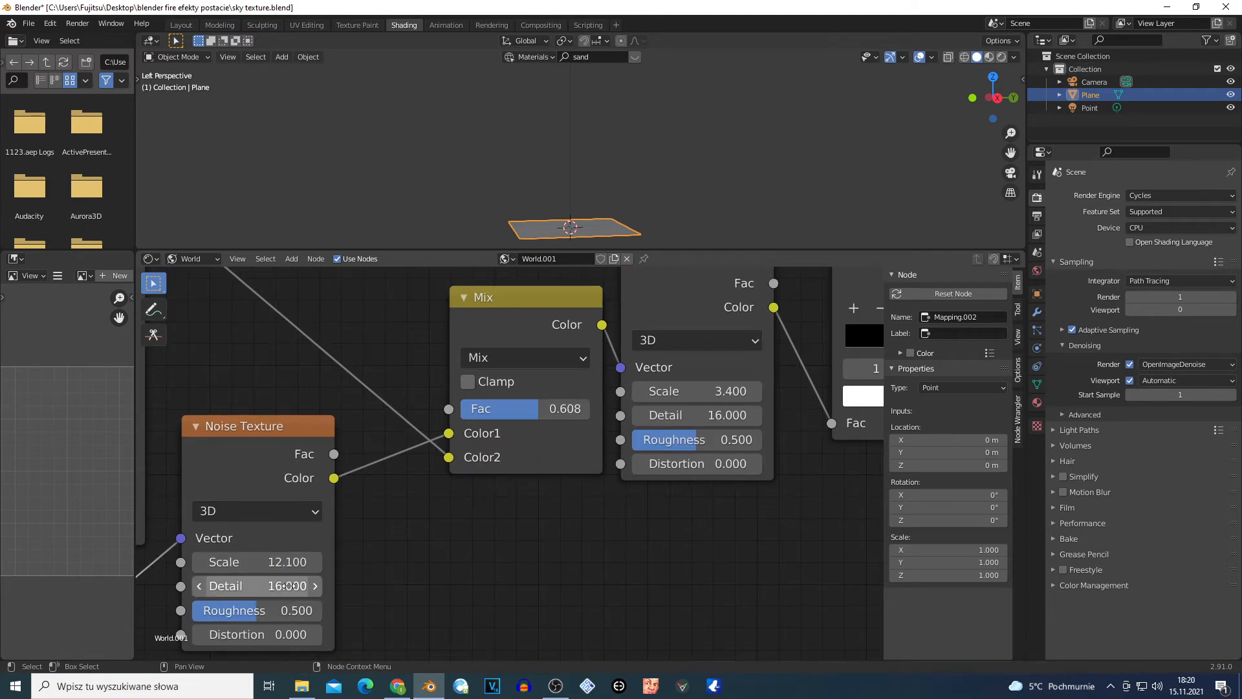
drag(528, 319, 481, 321)
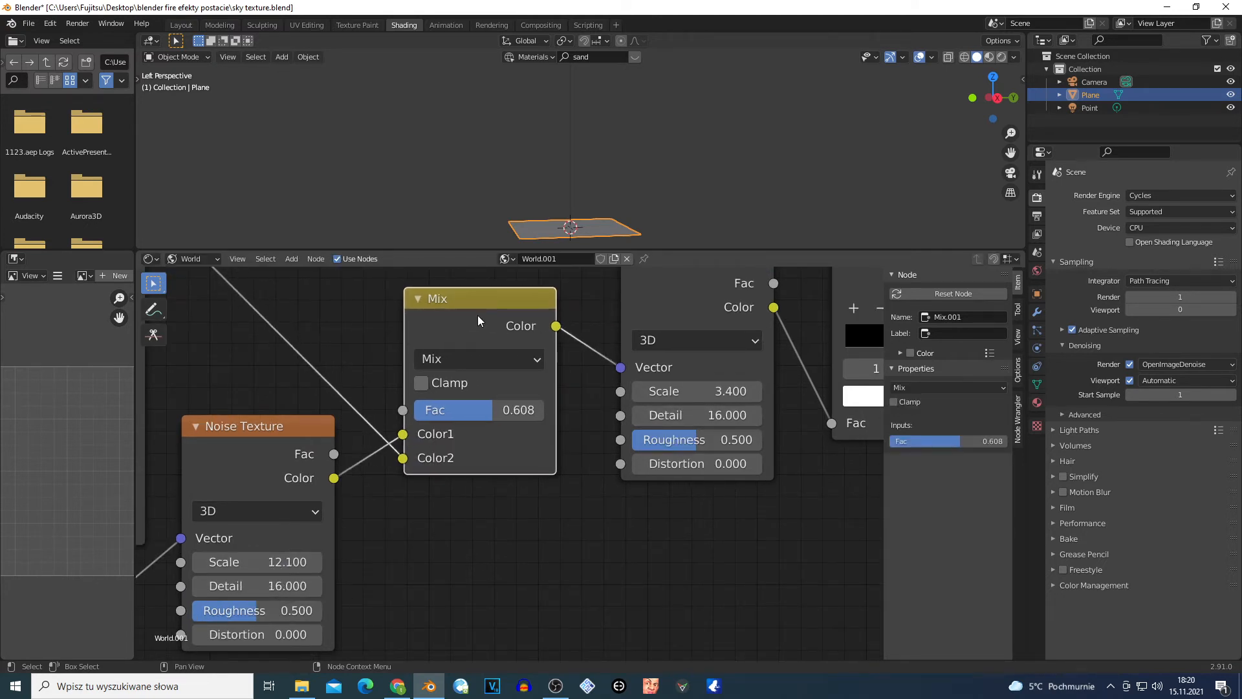
Examine how the upper Mapping node and the 12.1-scale Noise Texture feed the two color inputs of the 0.608 Mix node.
click(335, 484)
click(408, 444)
scroll(408, 443, down, 3)
click(245, 315)
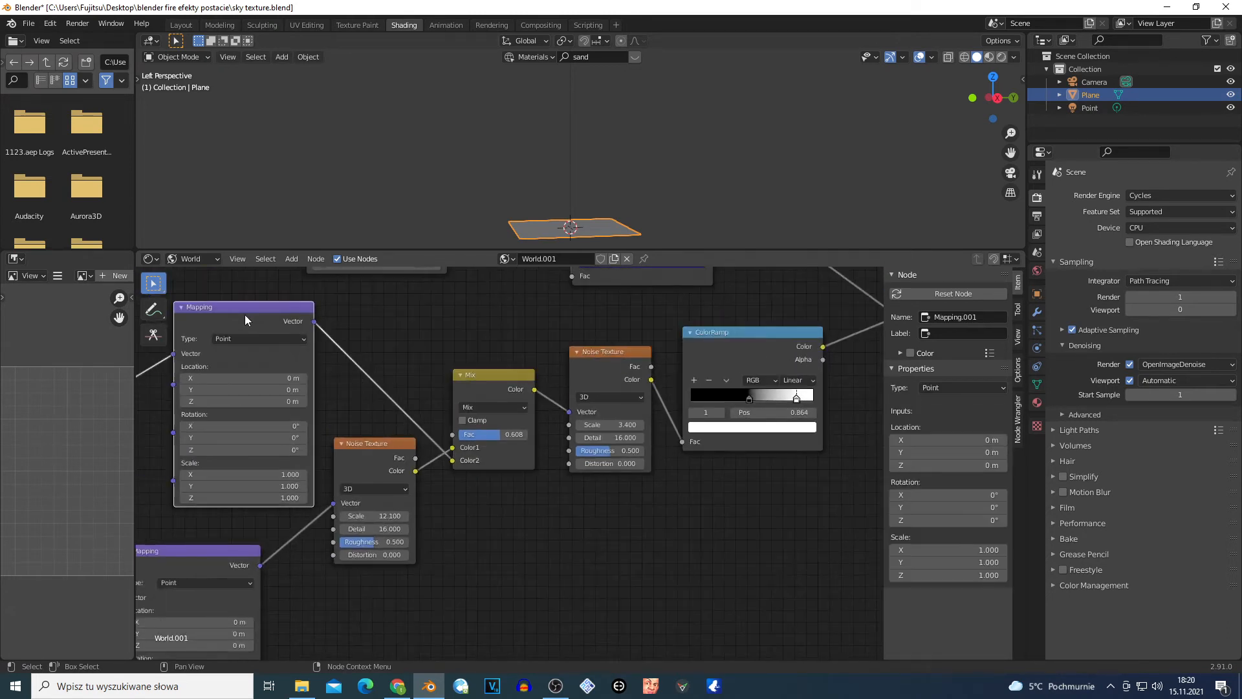
click(472, 464)
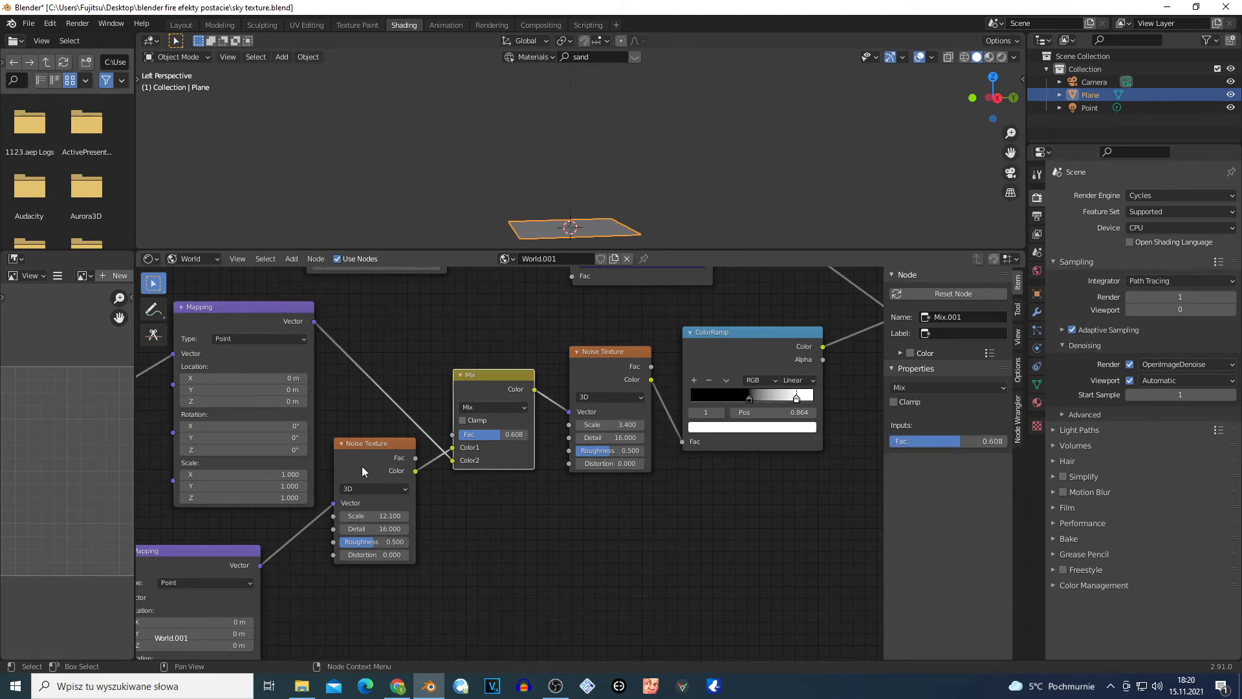
click(362, 467)
scroll(369, 469, up, 1)
click(457, 466)
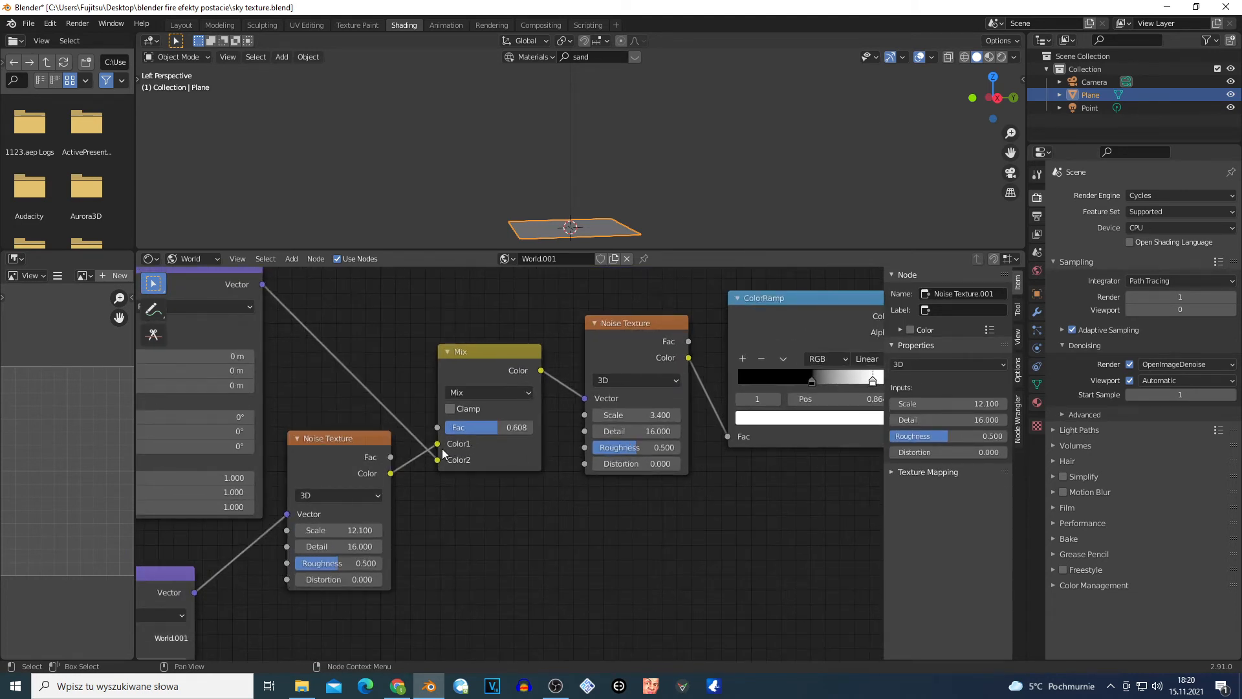
click(341, 464)
click(493, 456)
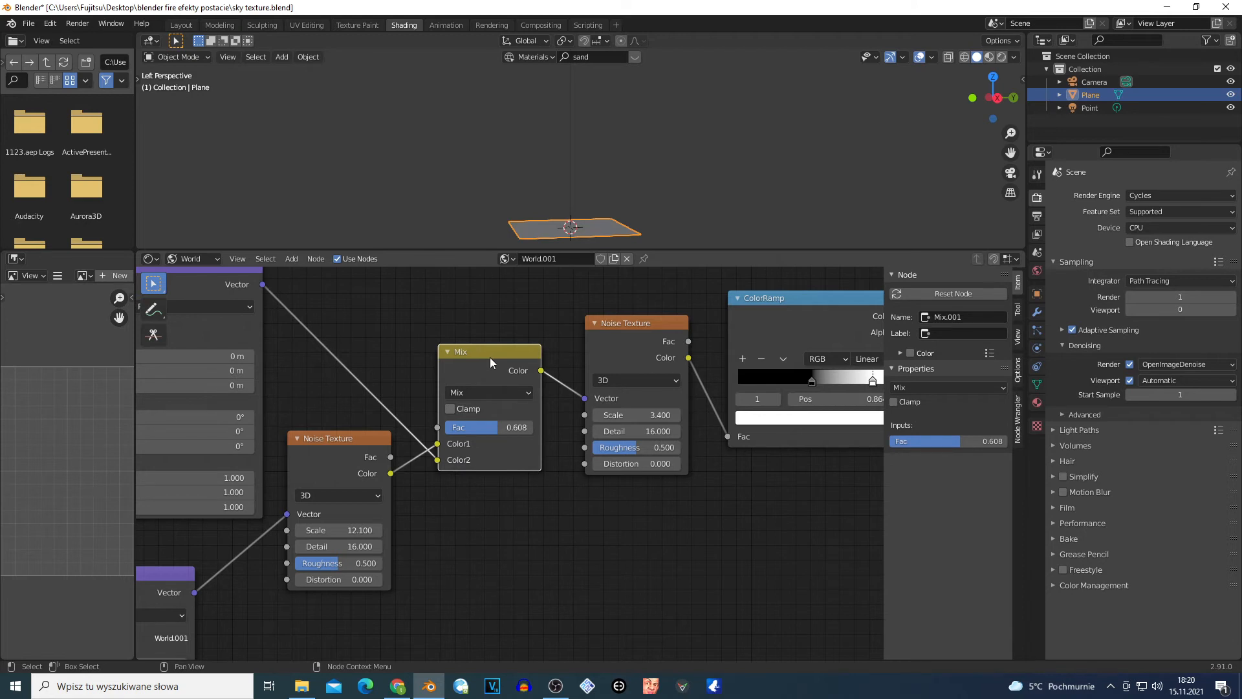
Follow the cloud chain from the 3.4-scale Noise Texture through the black-and-white ColorRamp to the final Mix node.
click(623, 332)
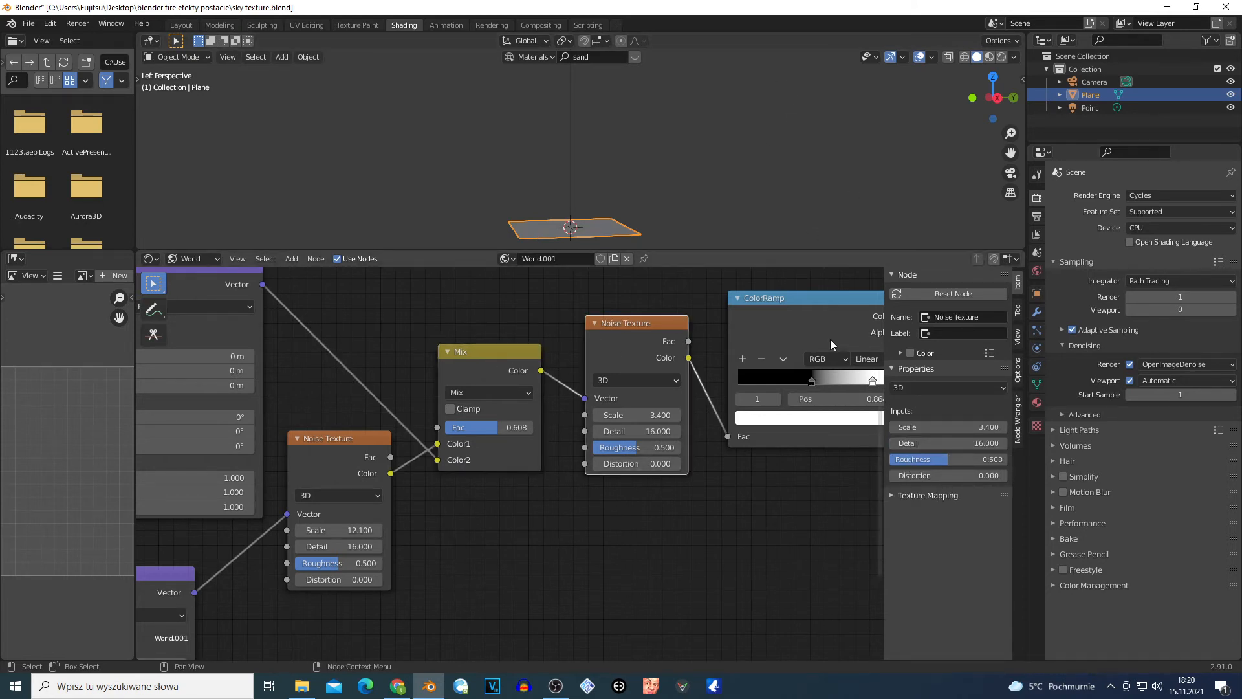
scroll(829, 339, down, 2)
click(718, 353)
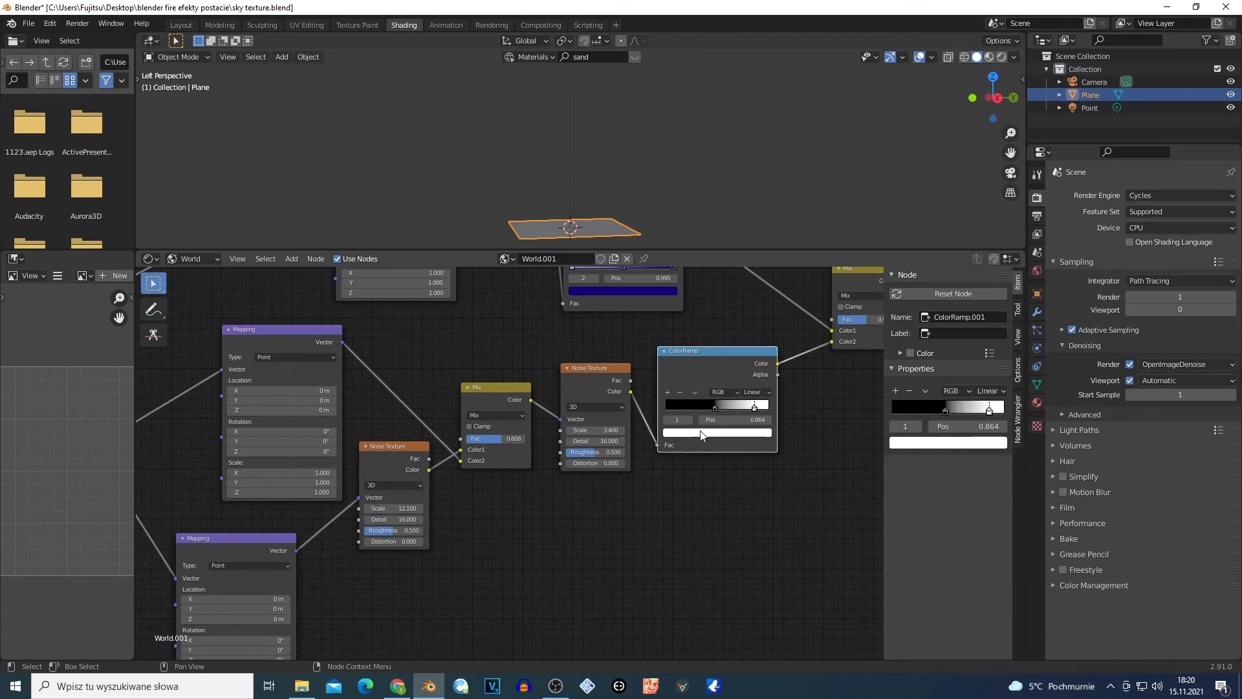
scroll(717, 398, down, 2)
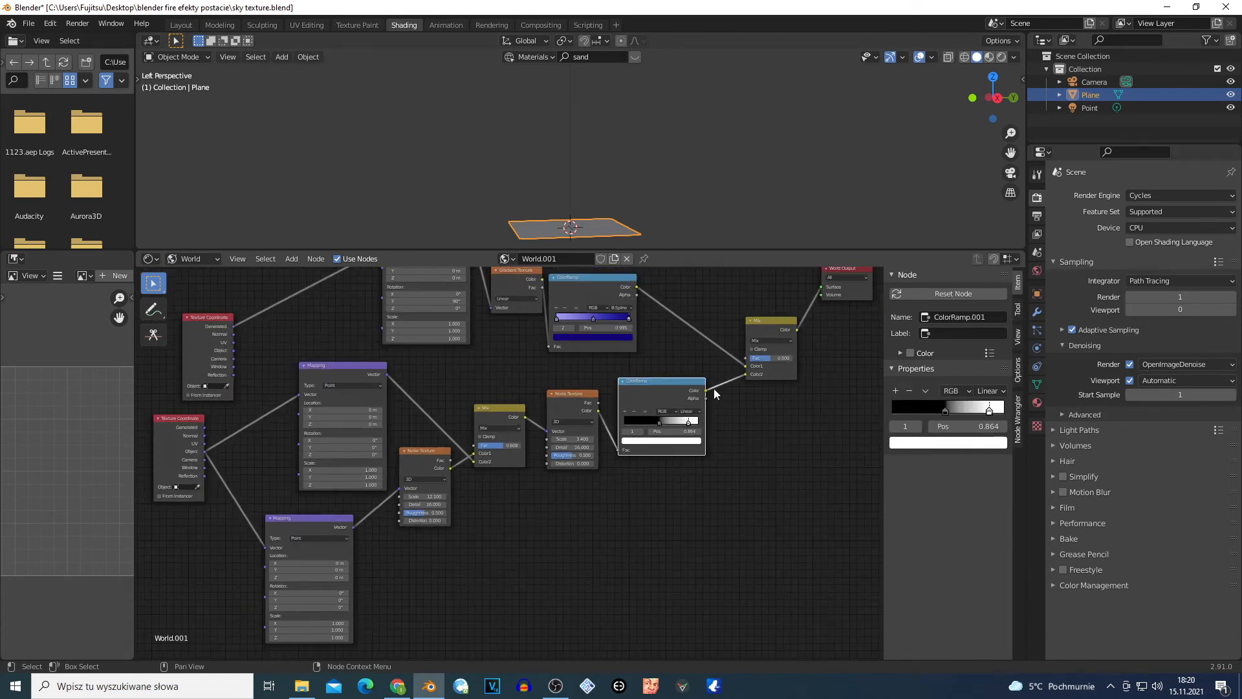
click(771, 372)
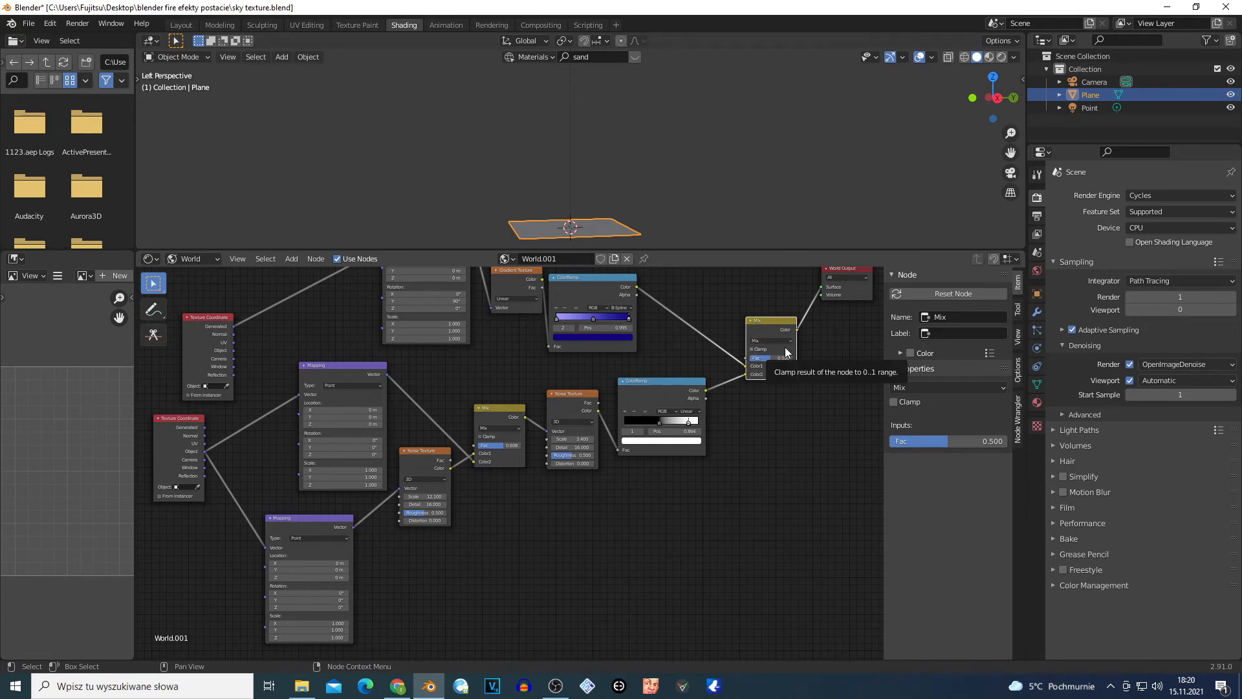
Move the blue ColorRamp further from the Gradient Texture, and place the World Output lower and further beyond the final Mix node.
drag(590, 298, 621, 292)
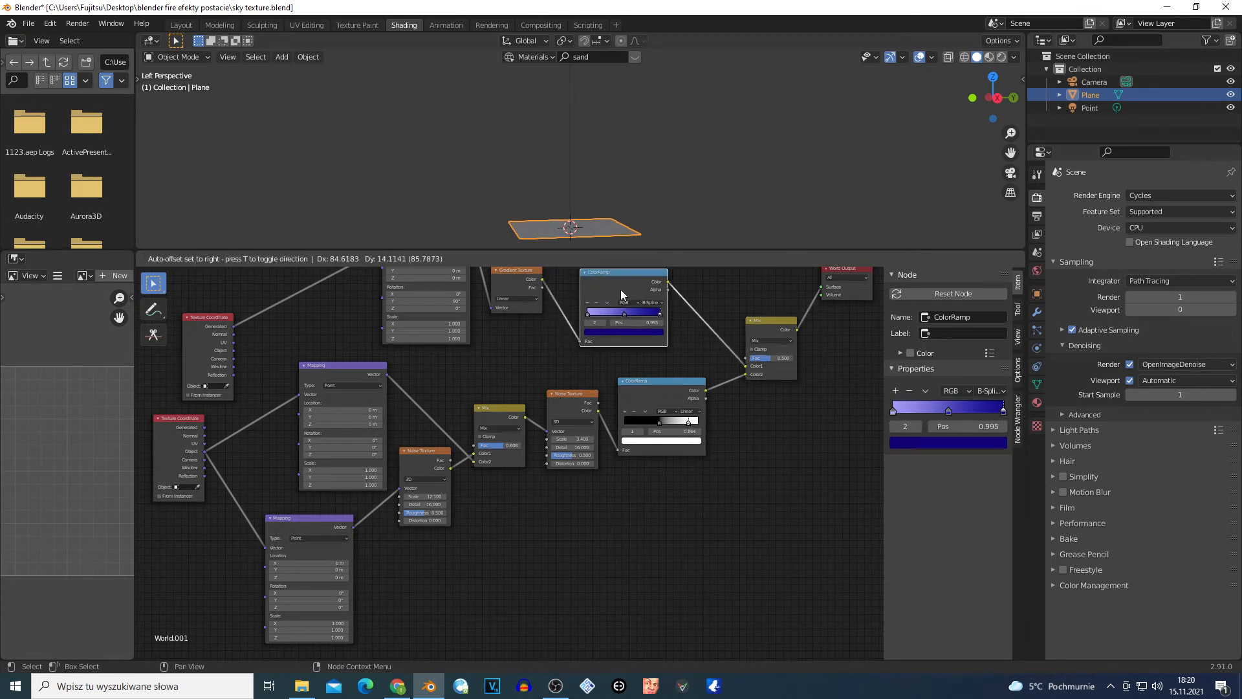
scroll(646, 316, down, 1)
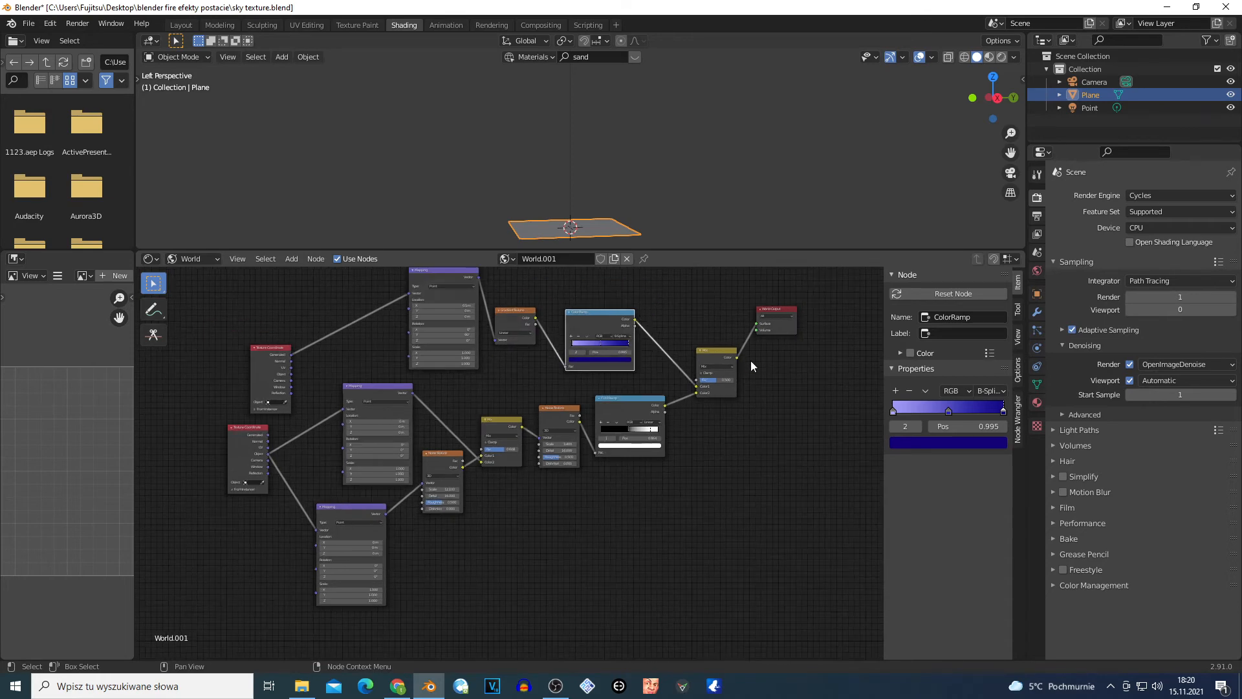
drag(786, 328, 826, 387)
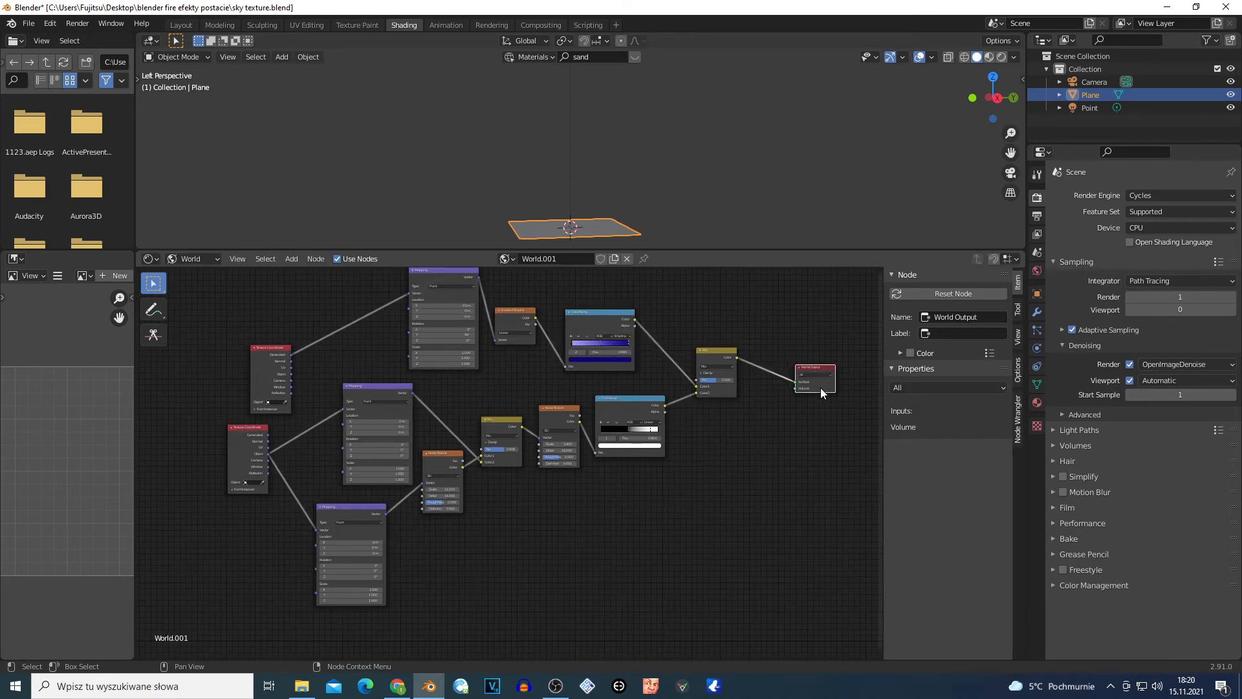
Inspect the color of the blue ColorRamp's light-blue first stop, and examine the stops of the black-and-white ColorRamp.
scroll(678, 479, up, 2)
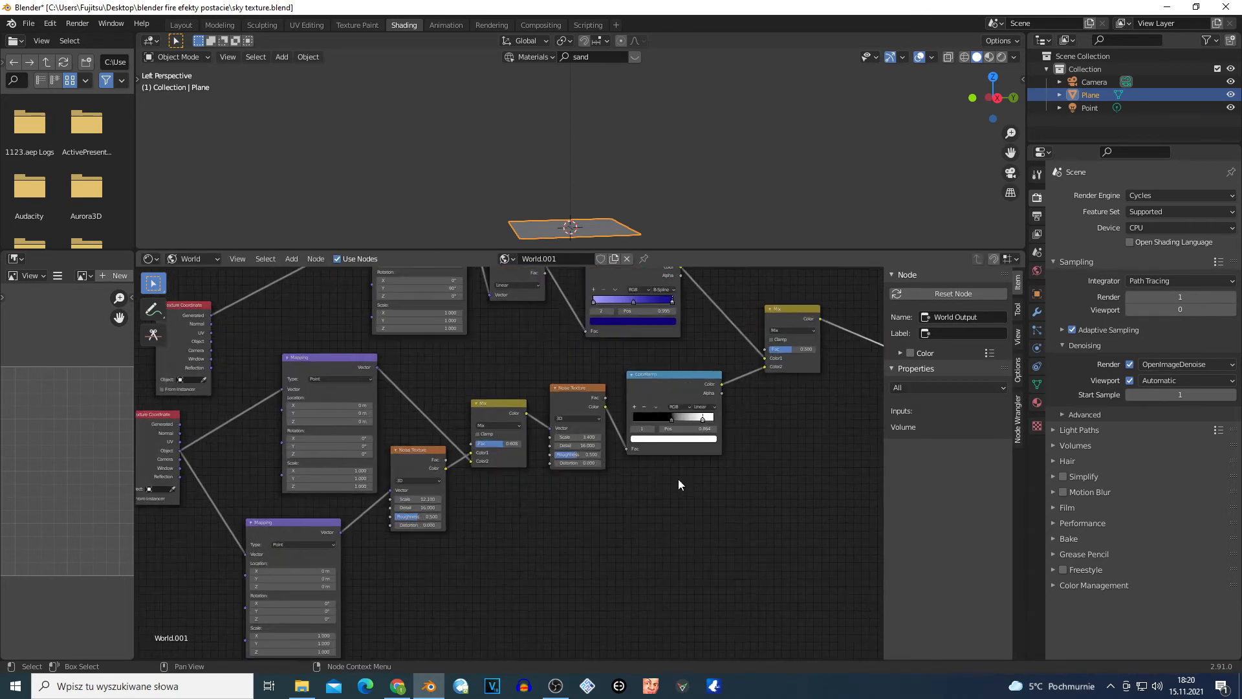
scroll(678, 482, up, 3)
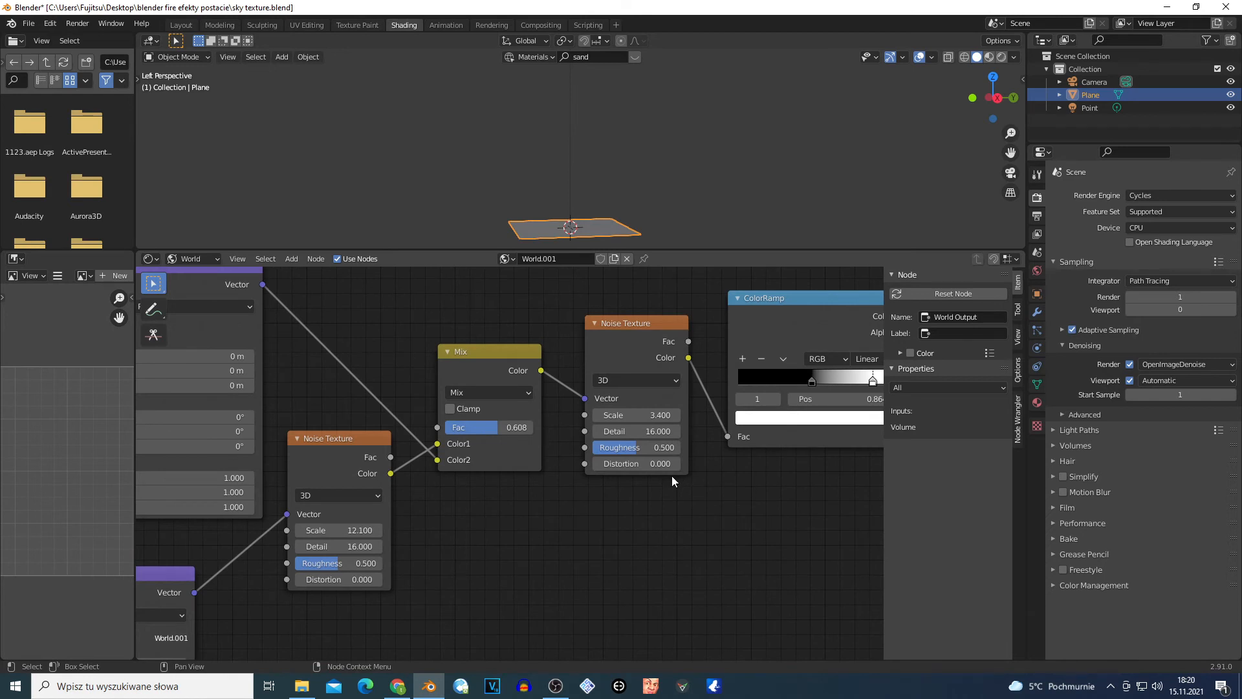
scroll(671, 480, down, 5)
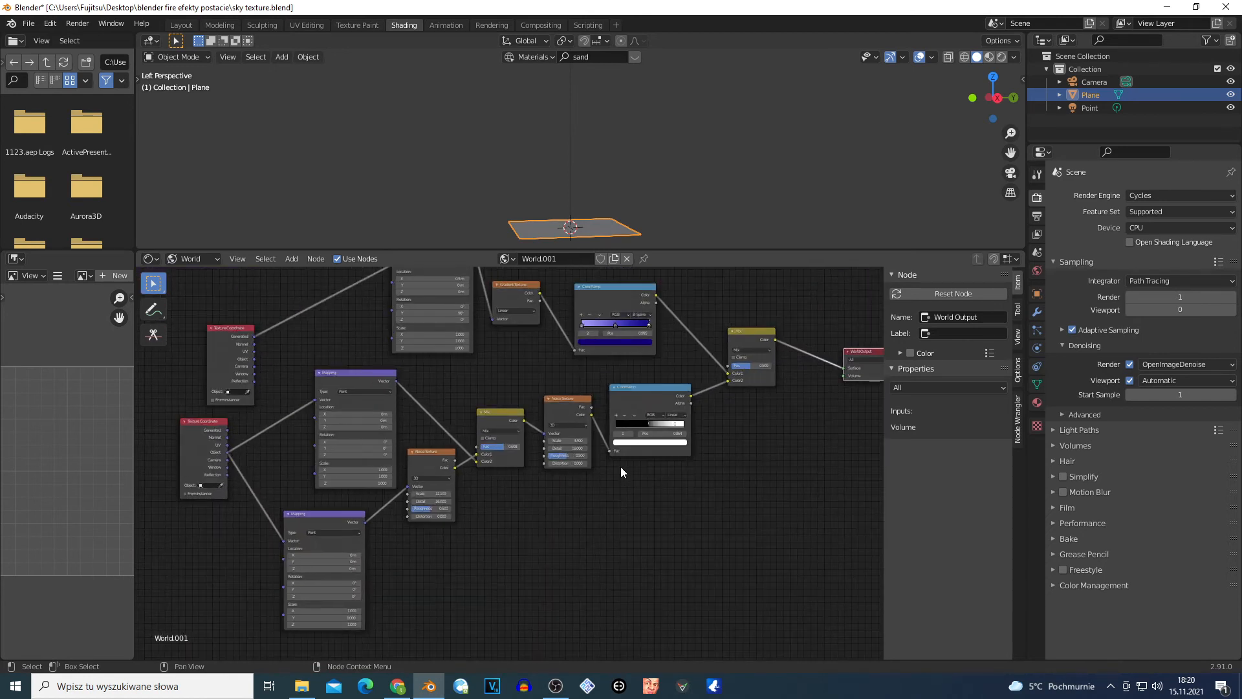
scroll(642, 460, up, 2)
scroll(653, 331, down, 1)
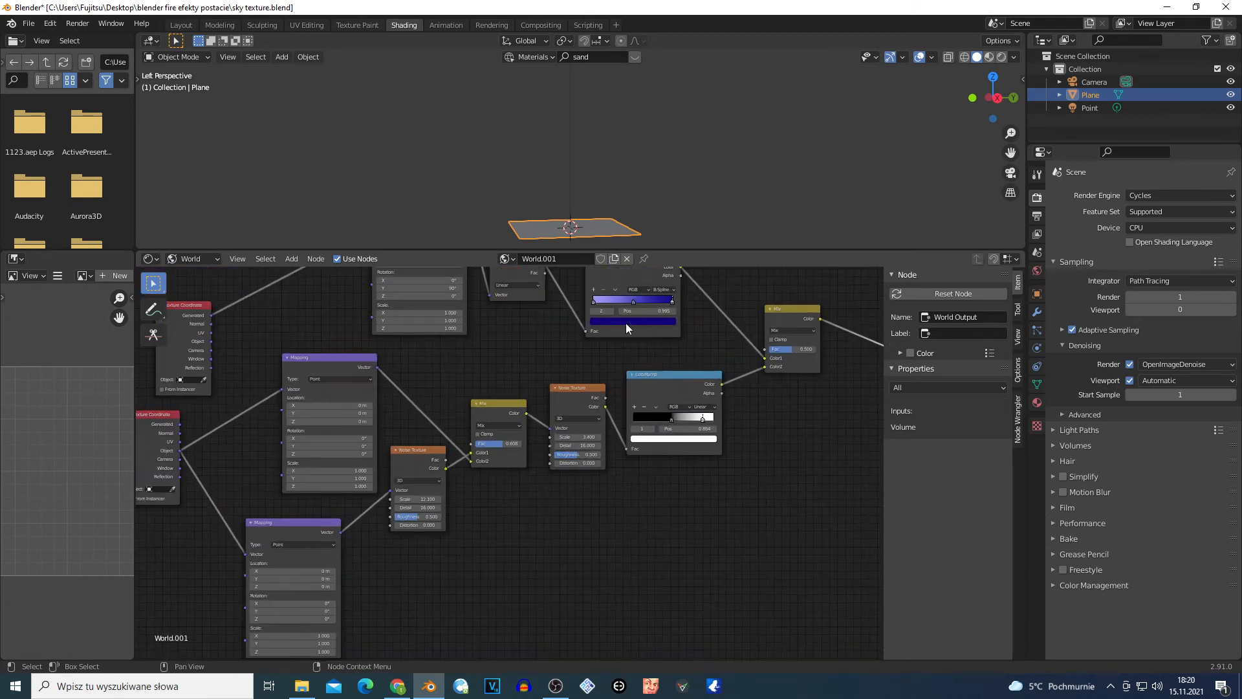
click(594, 303)
click(615, 321)
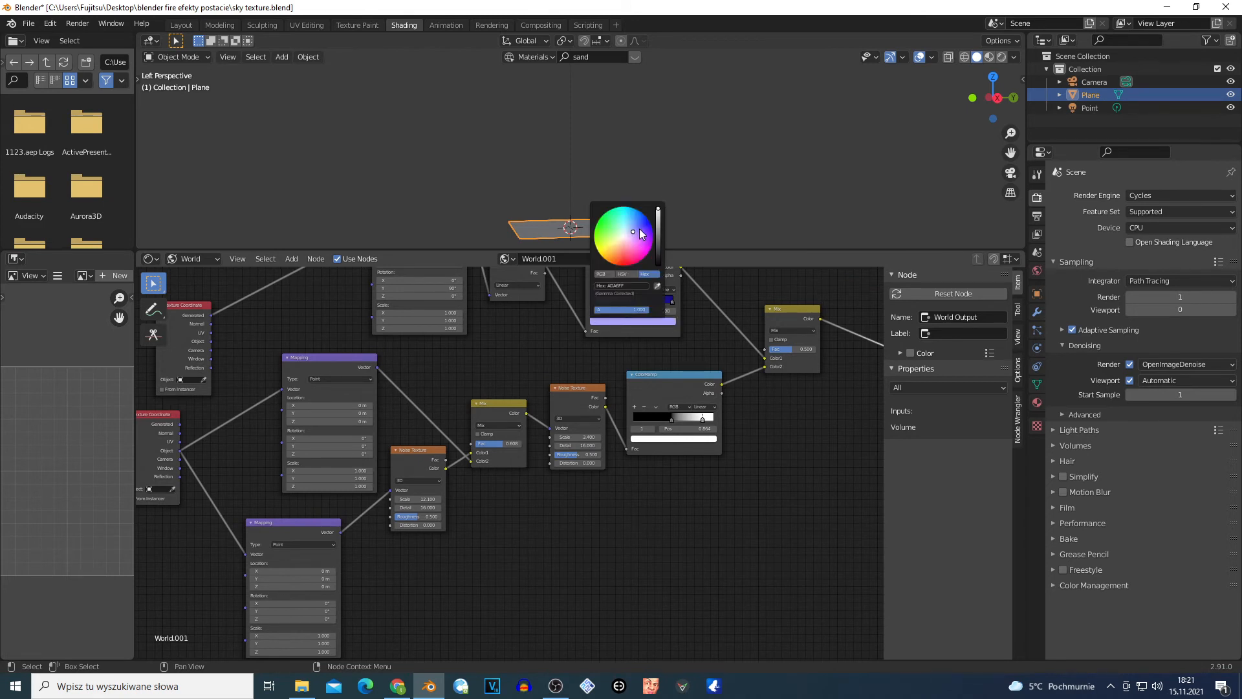
click(633, 304)
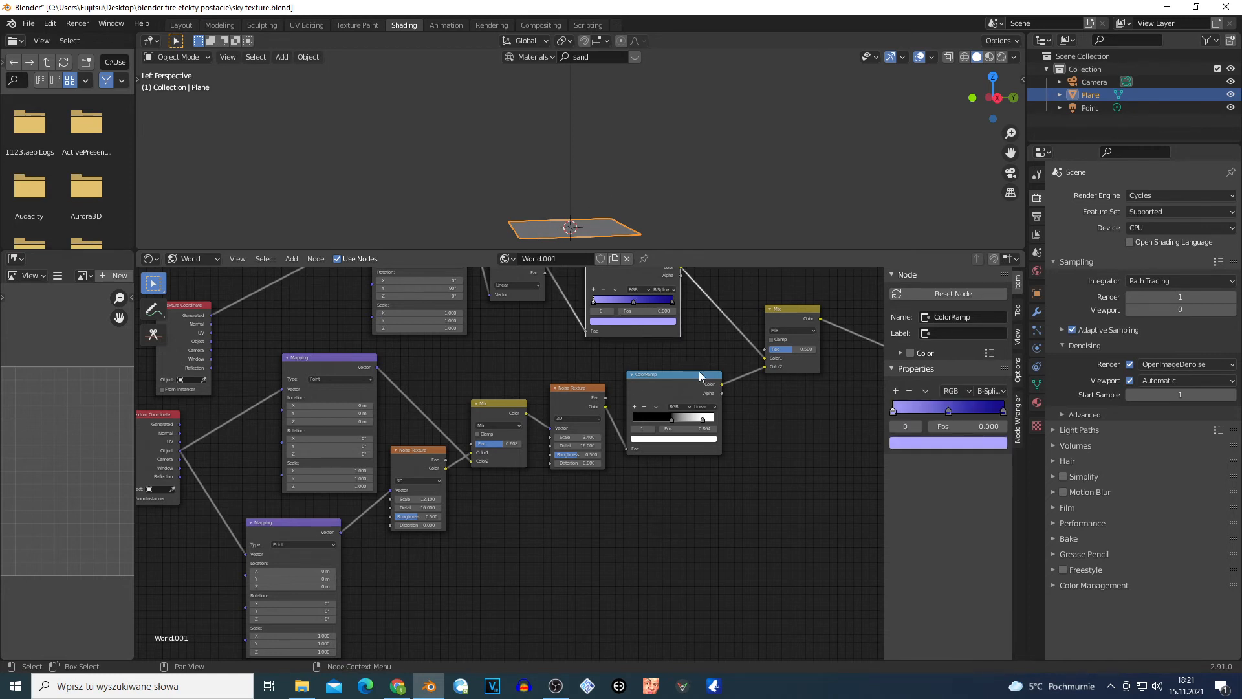
scroll(775, 483, up, 3)
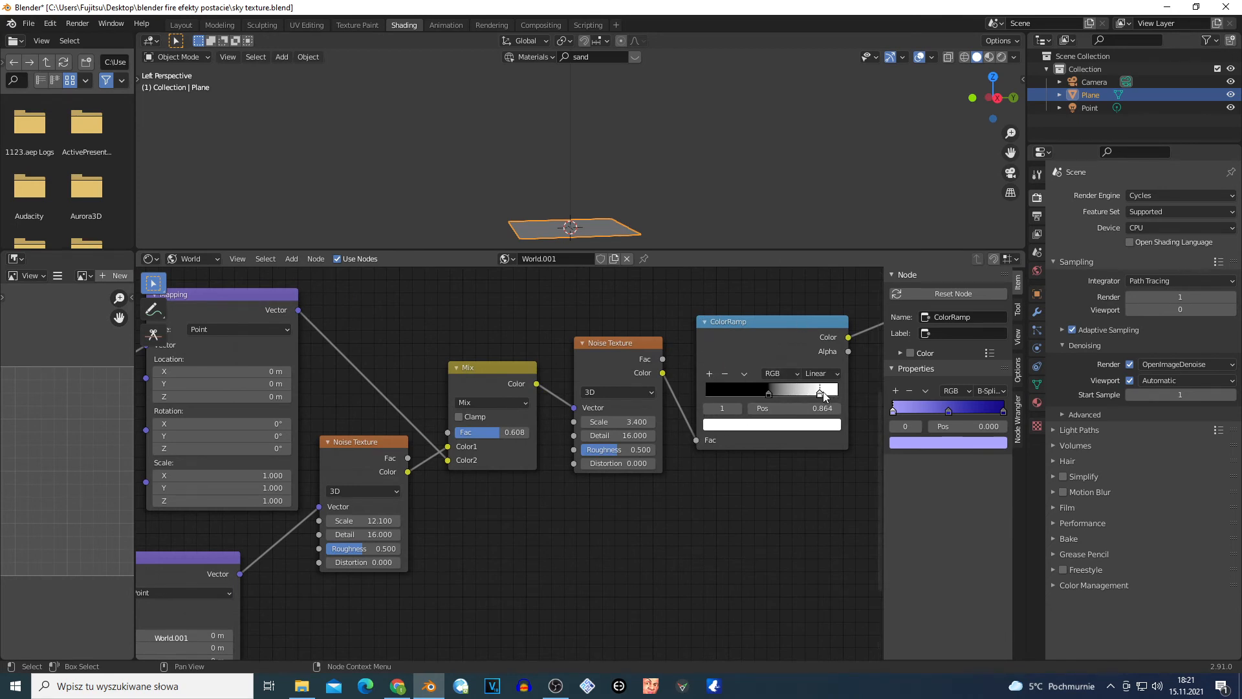
click(760, 425)
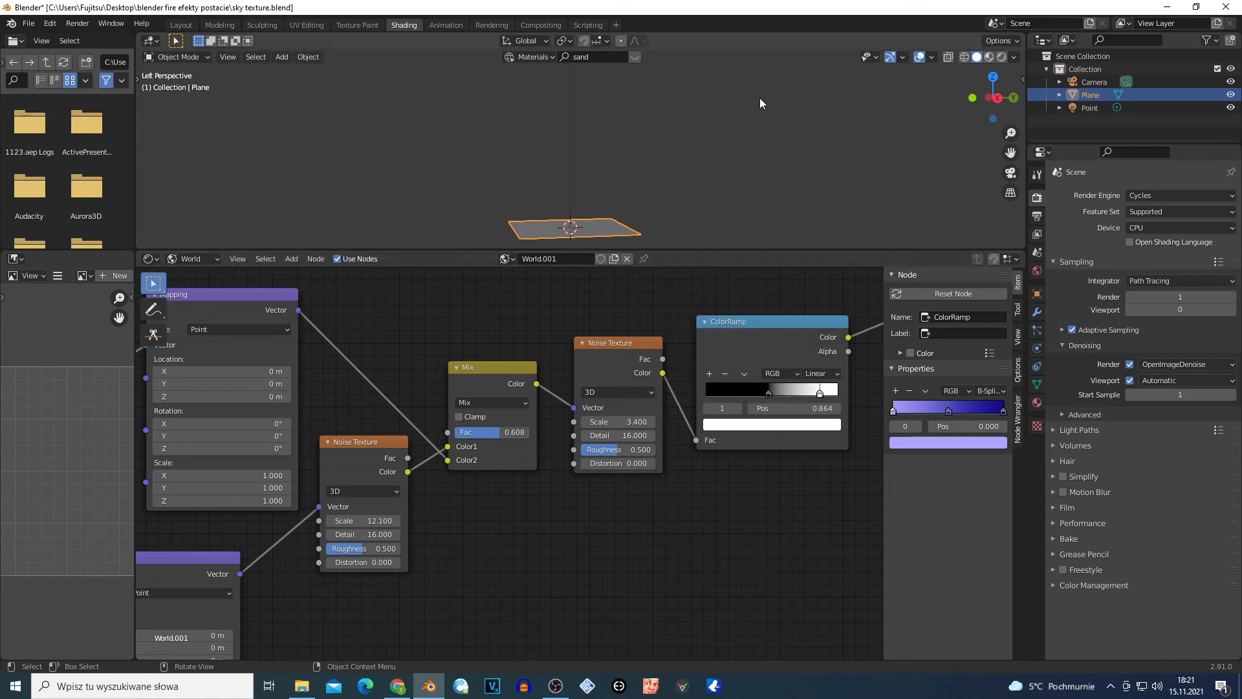
scroll(561, 401, down, 4)
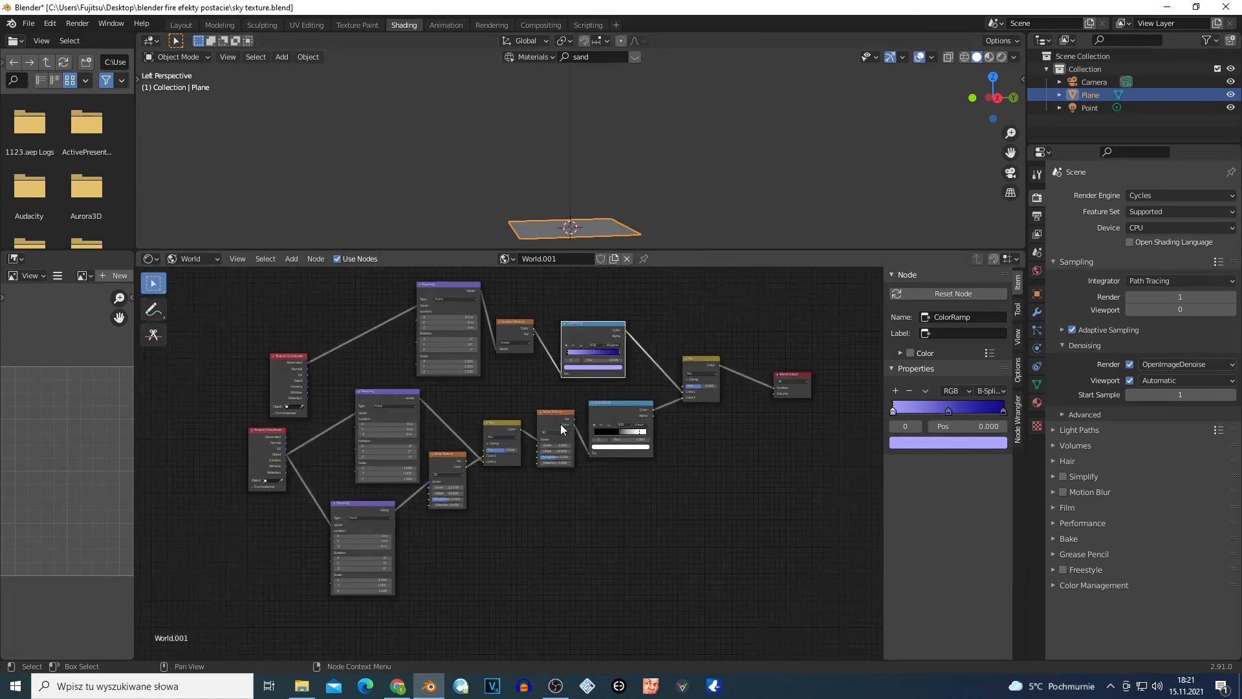
Box-select the complete sky node network and shift it sideways as one group.
scroll(510, 464, down, 2)
drag(295, 320, 809, 590)
drag(291, 340, 712, 595)
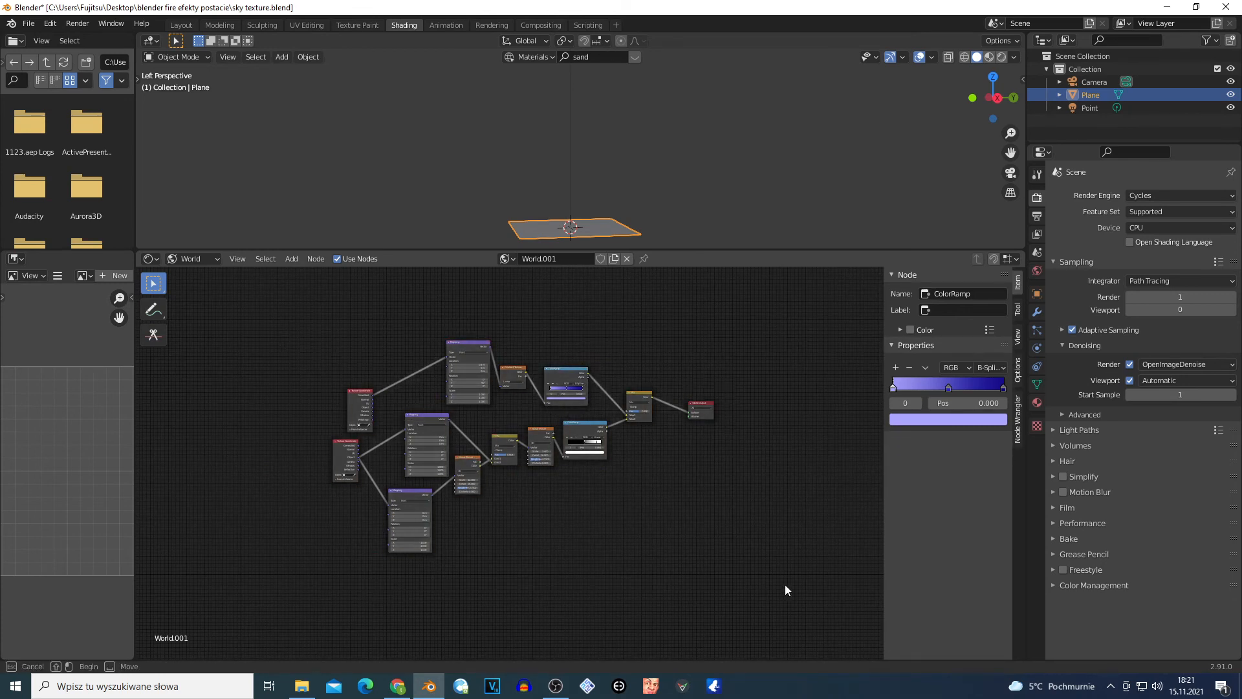
drag(799, 581, 289, 324)
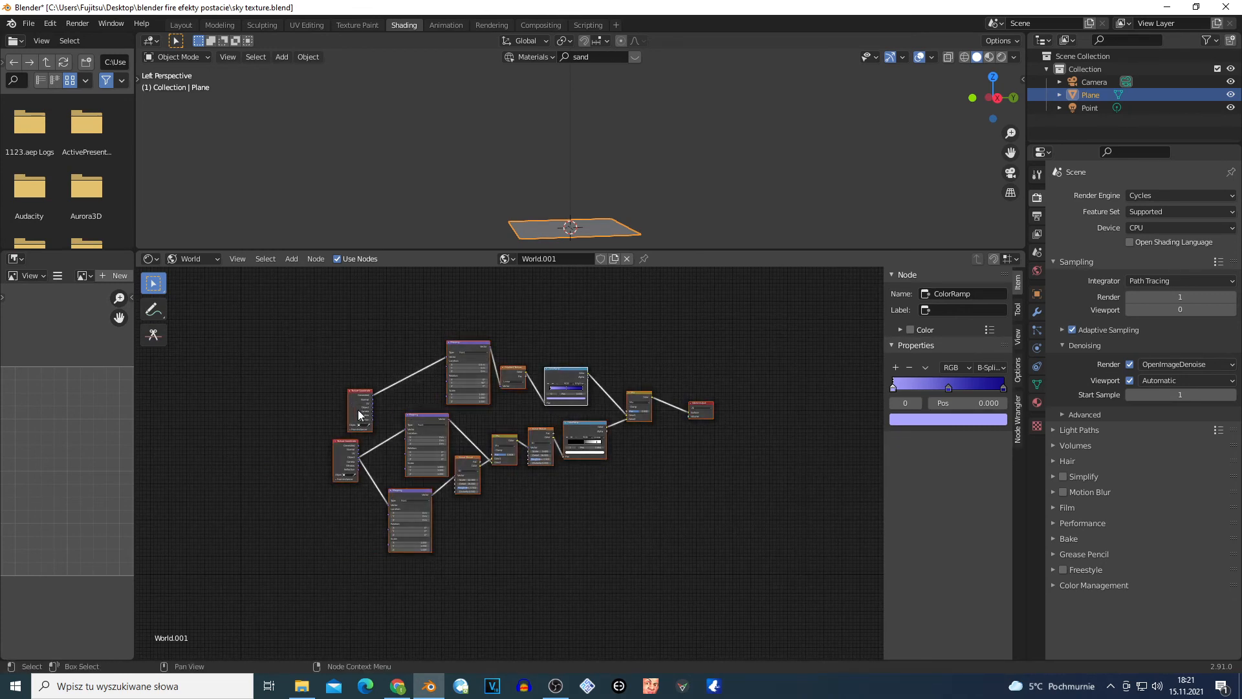
drag(361, 409, 439, 417)
Examine the lower Texture Coordinate, its two Mapping nodes and the 12.1-scale Noise Texture settings that form the clouds.
scroll(438, 411, up, 5)
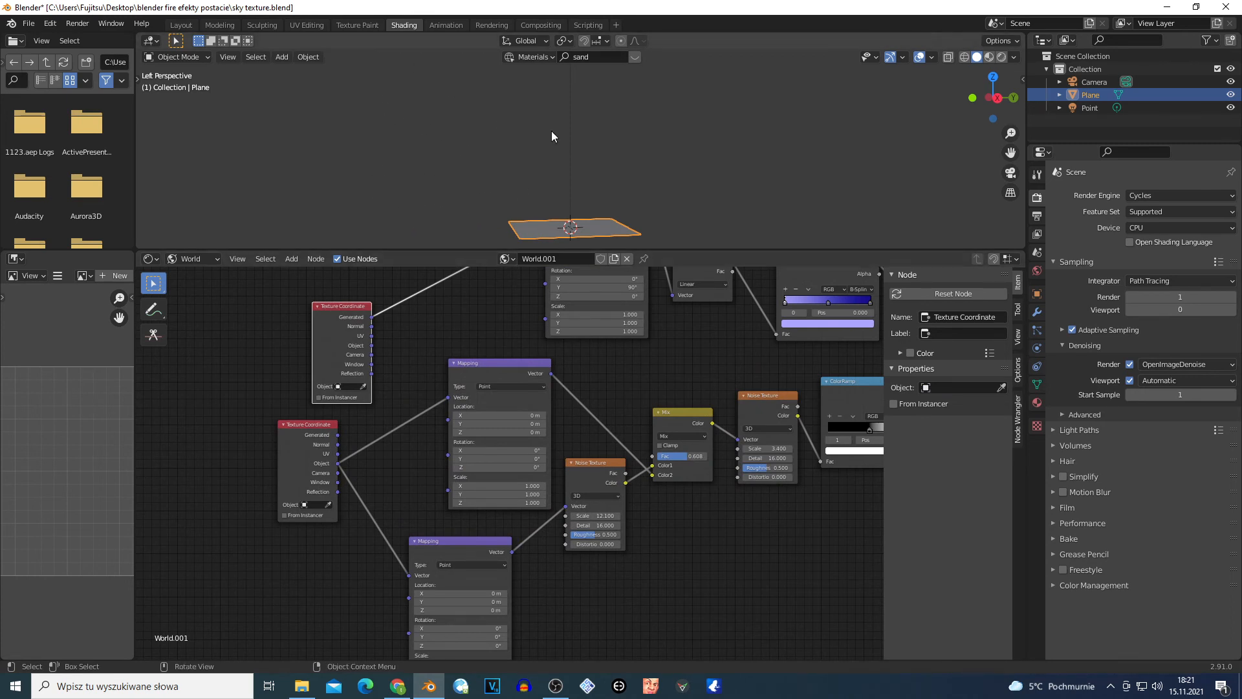
scroll(433, 327, up, 2)
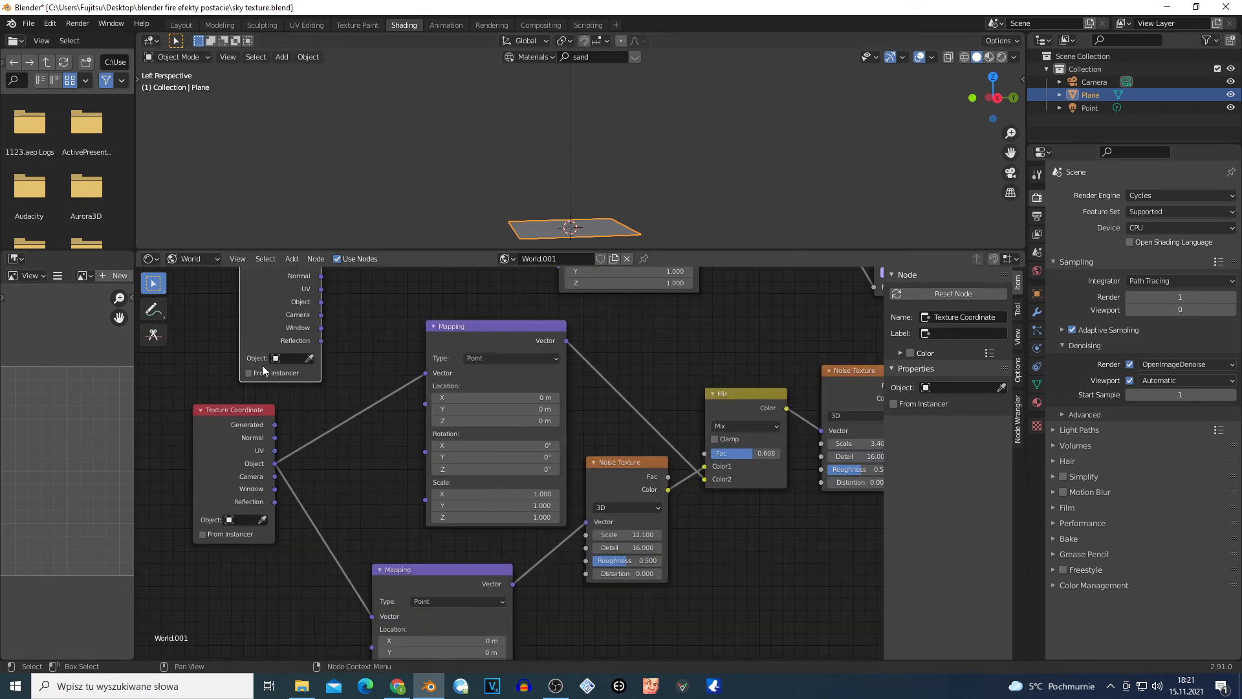
scroll(383, 441, down, 2)
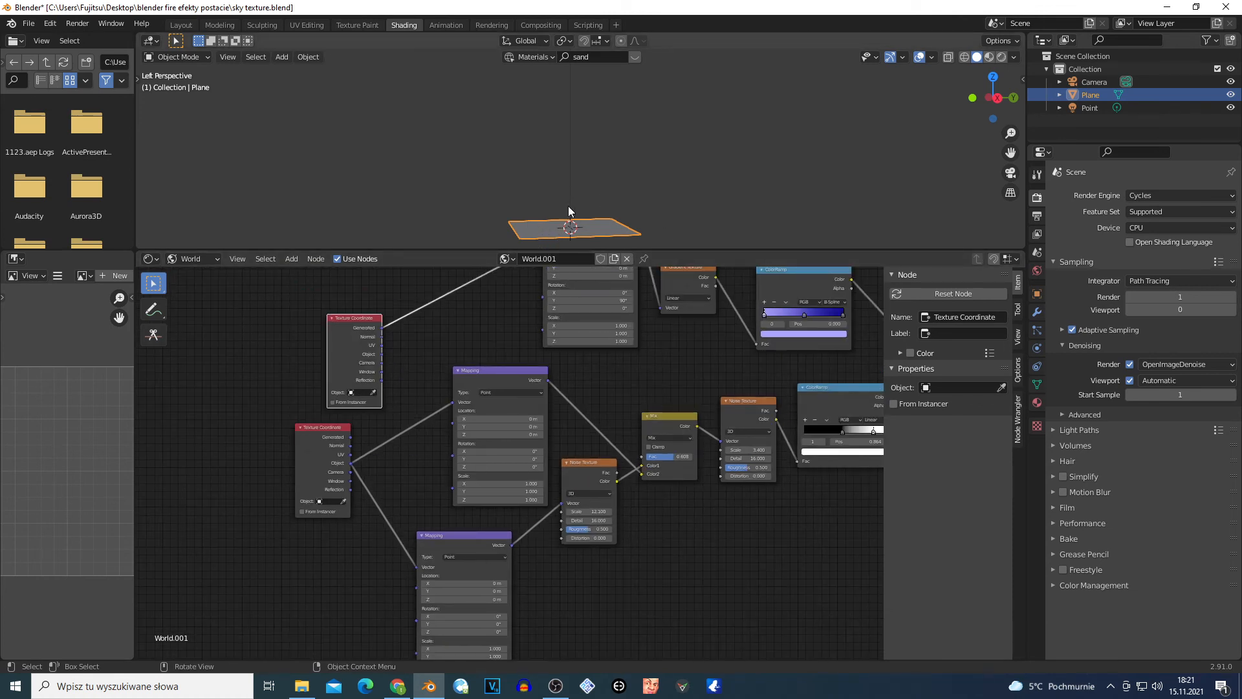
scroll(516, 599, up, 3)
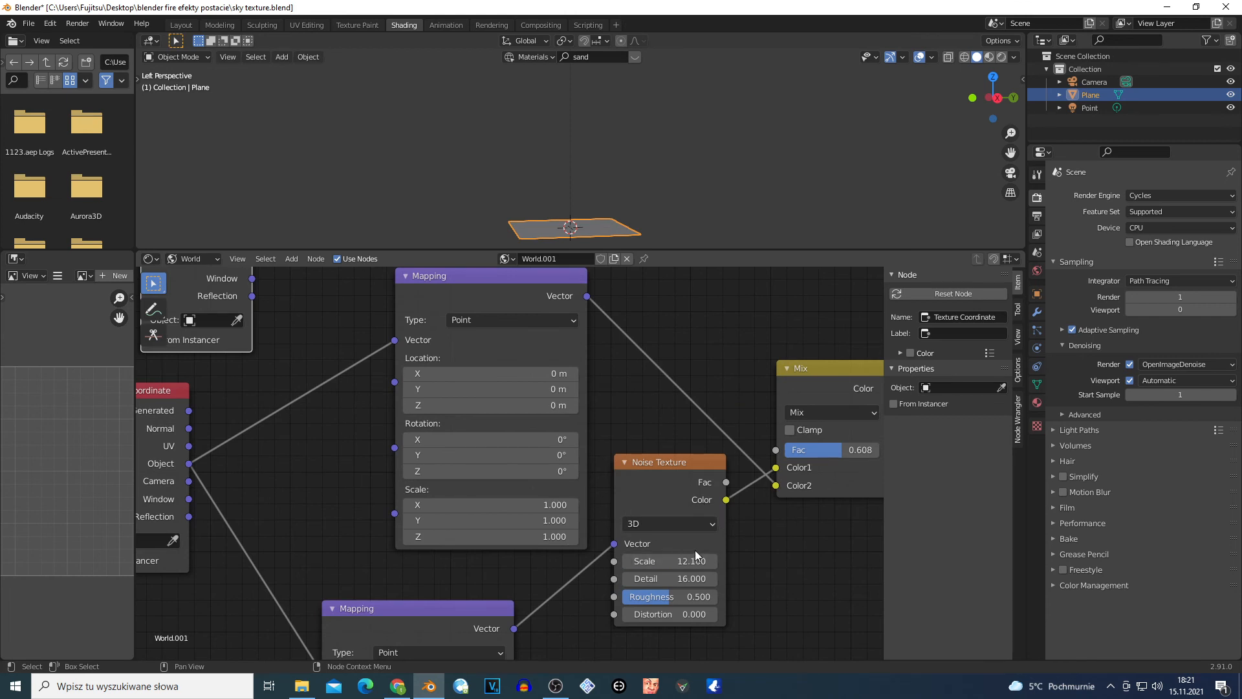
scroll(695, 550, down, 2)
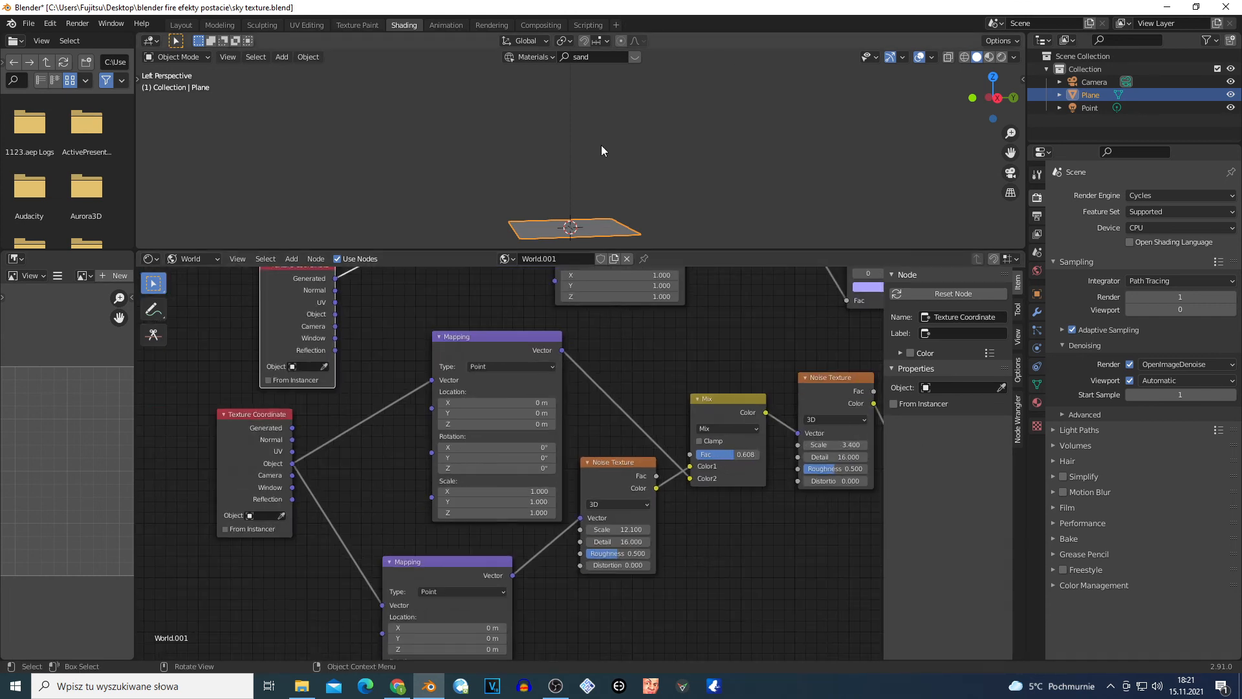
scroll(479, 550, up, 3)
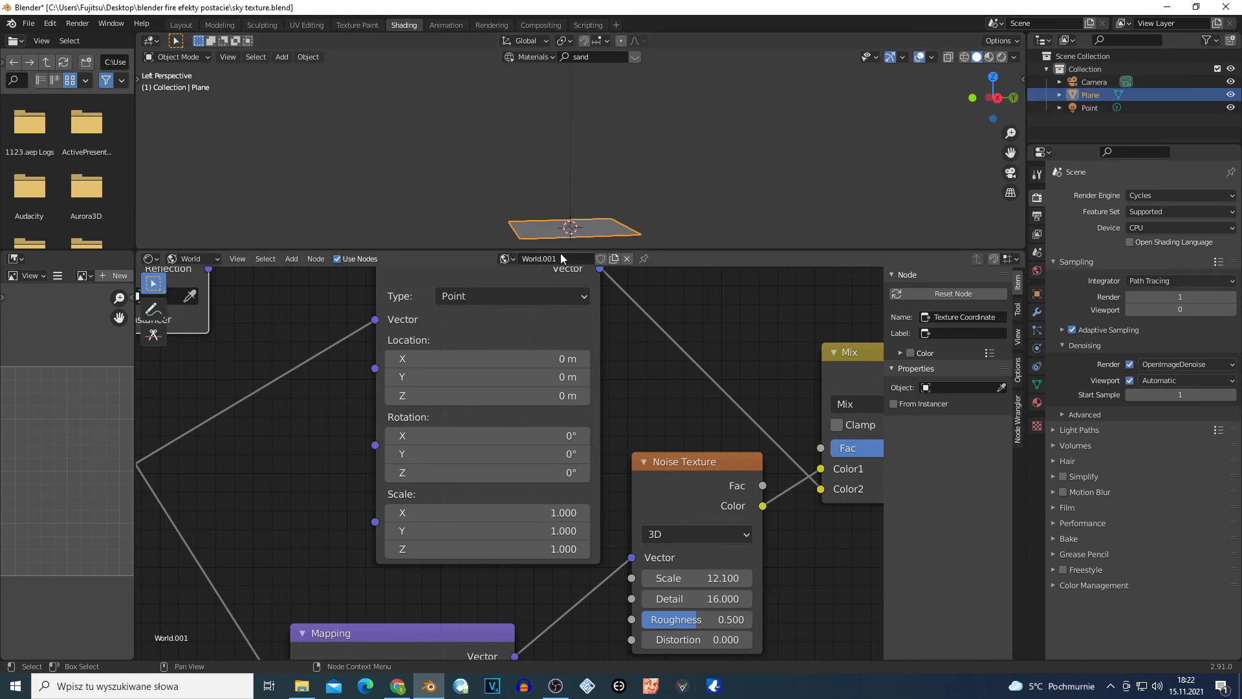
scroll(434, 482, down, 2)
scroll(427, 464, down, 2)
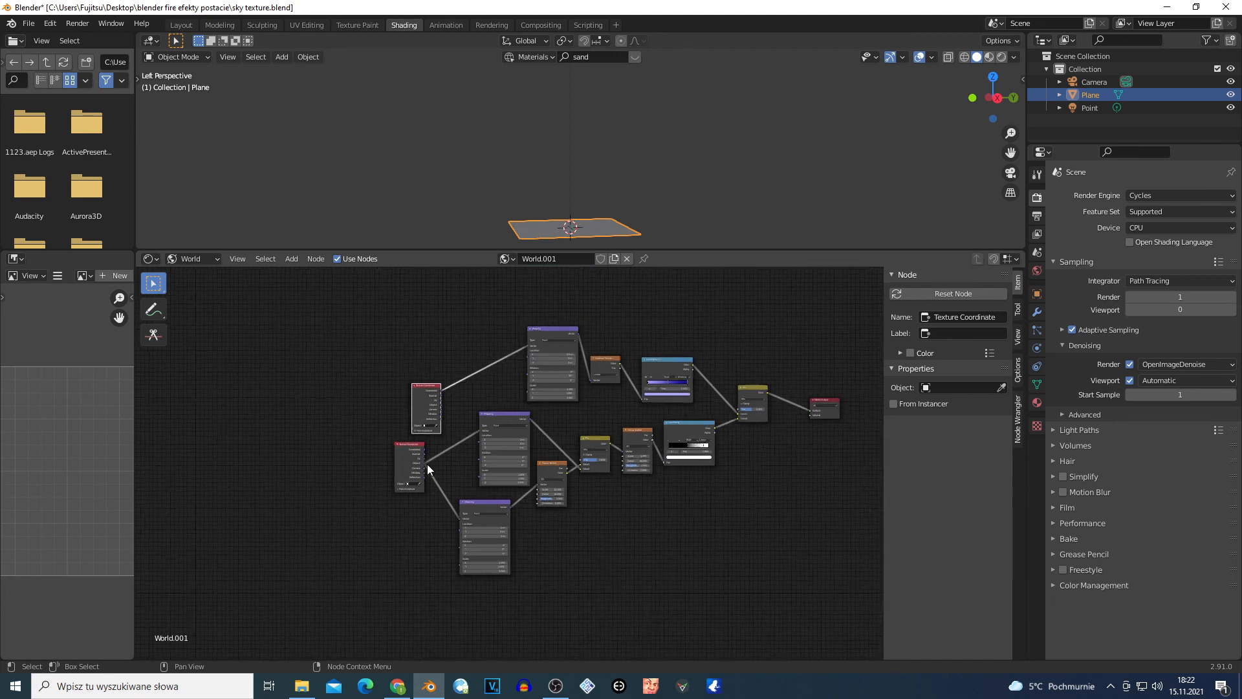
Select every node of the World shader, from both Texture Coordinates through to the World Output.
drag(321, 299, 853, 594)
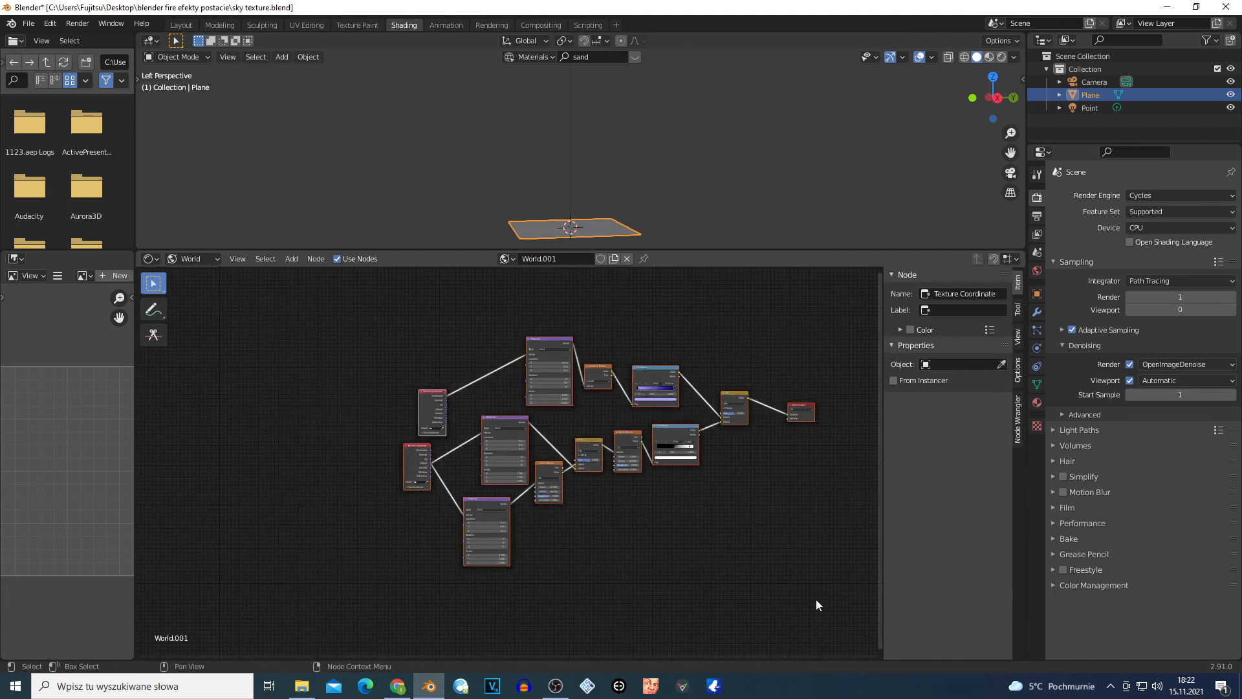
drag(340, 302, 799, 581)
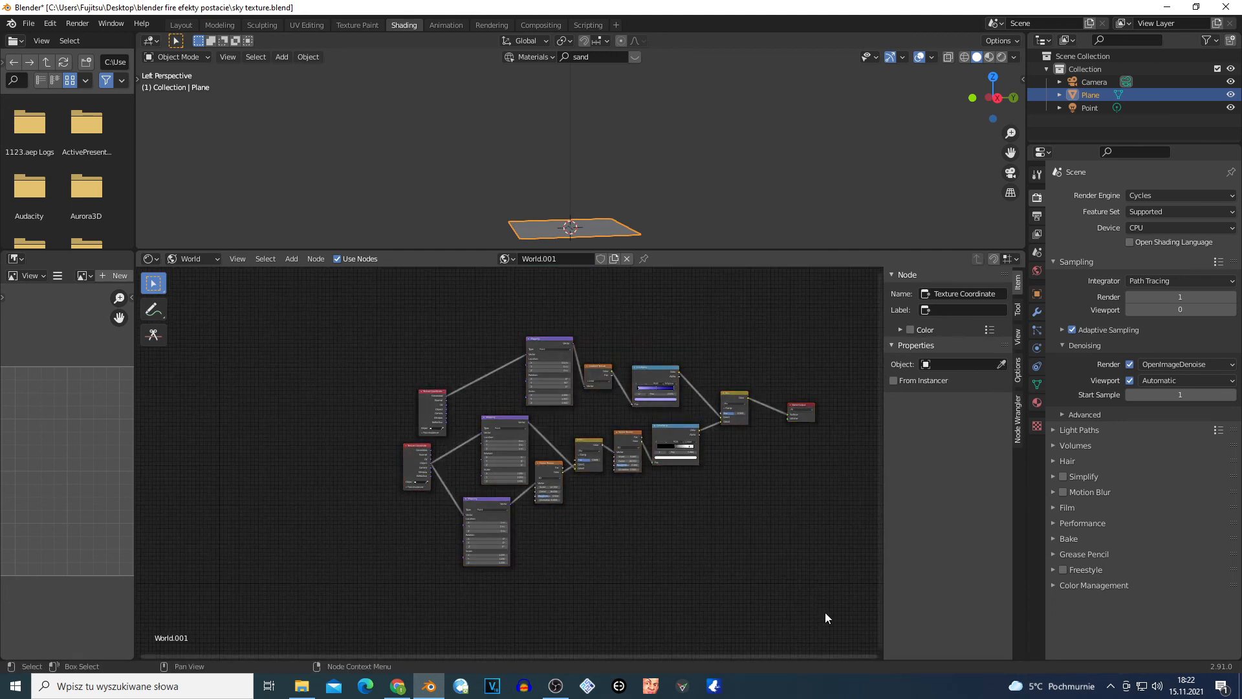
drag(776, 536, 313, 300)
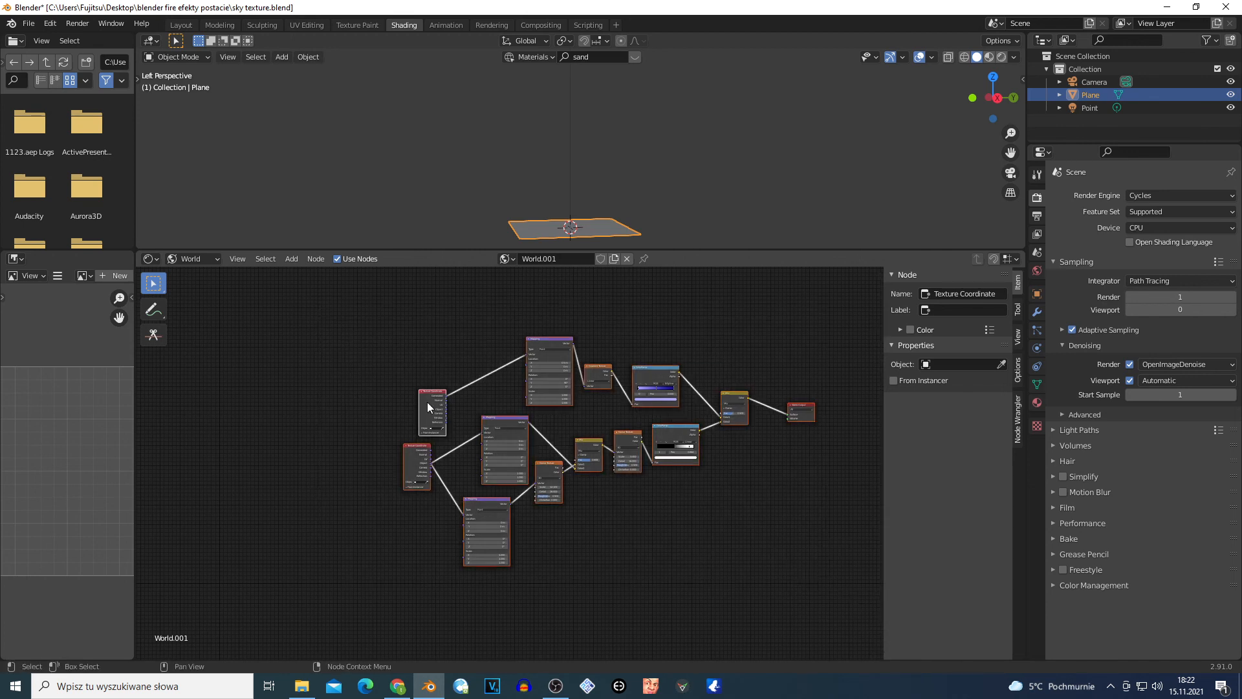
middle_drag(427, 406, 344, 414)
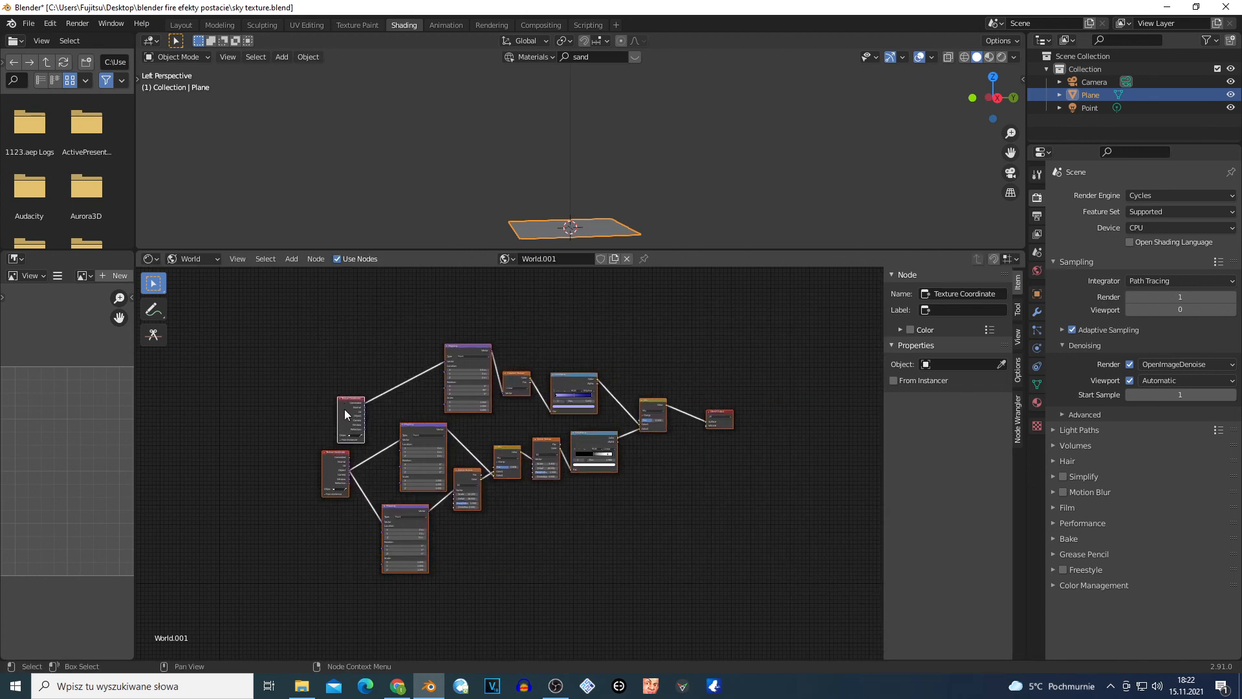
scroll(367, 469, up, 3)
scroll(331, 442, down, 2)
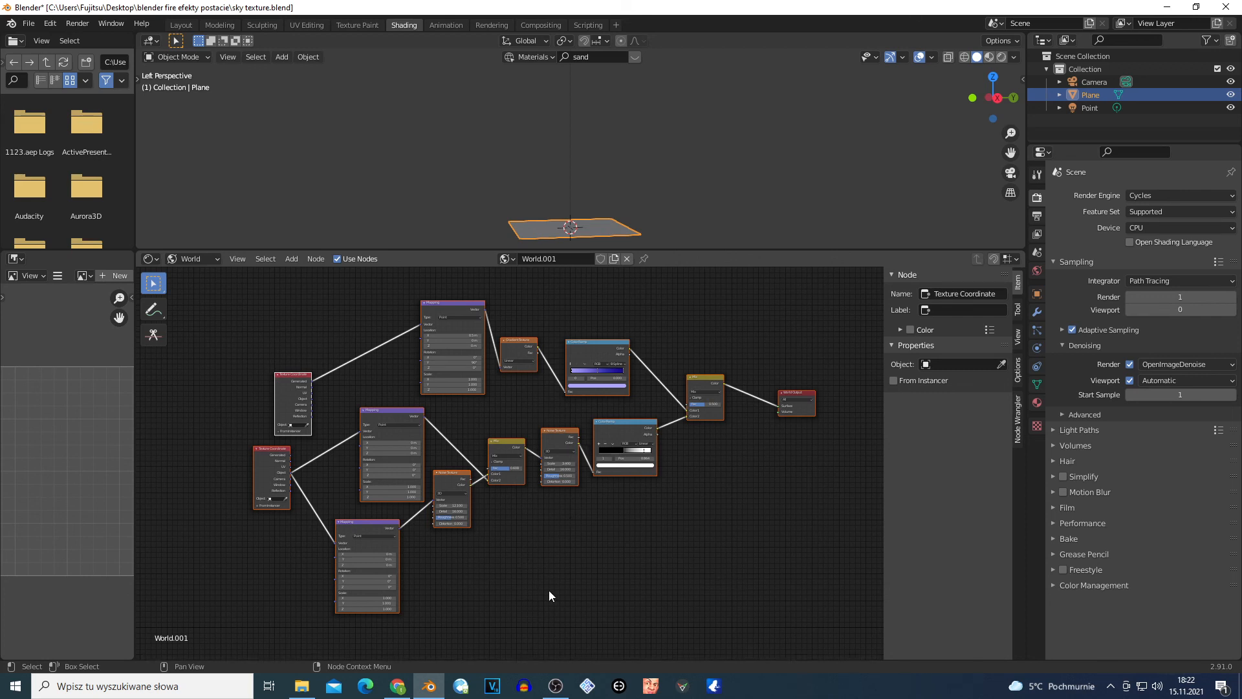
scroll(551, 561, up, 3)
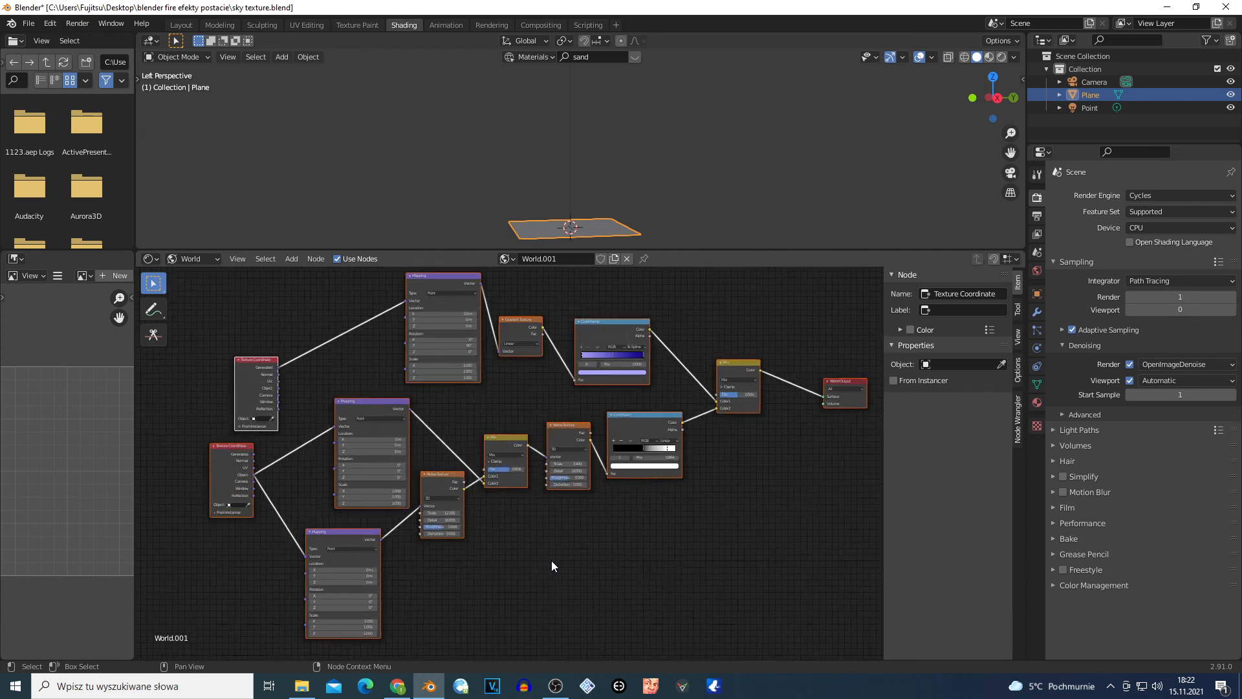
scroll(550, 559, up, 3)
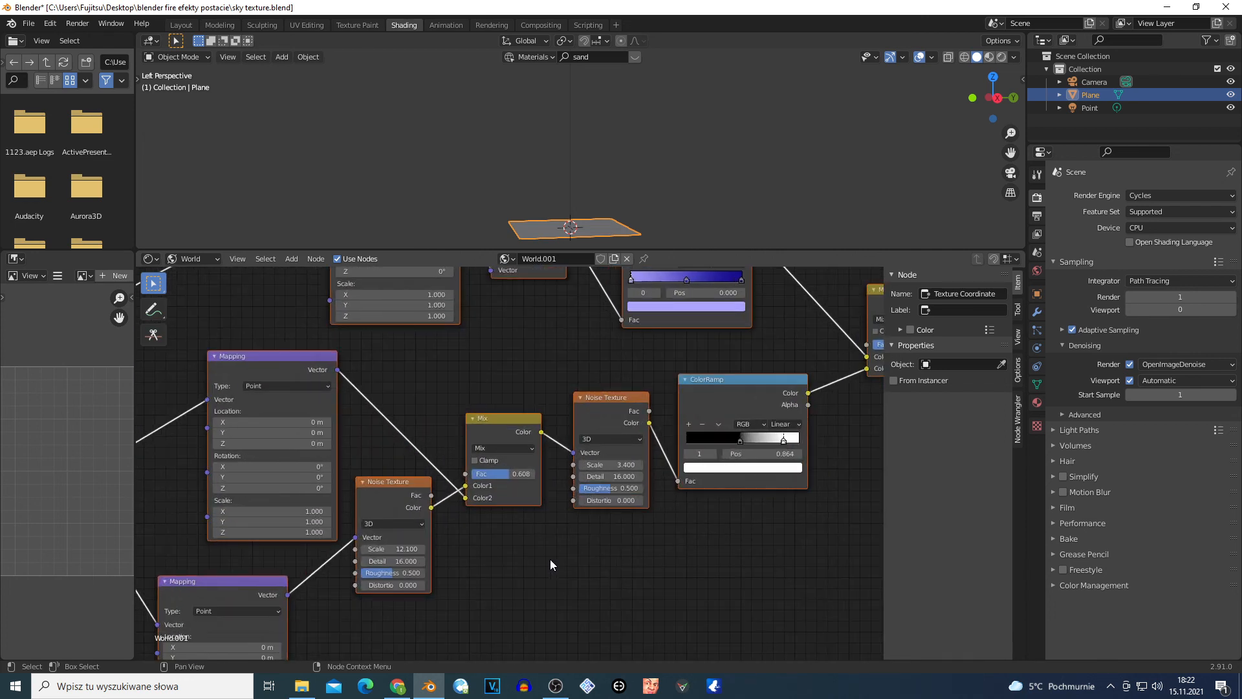